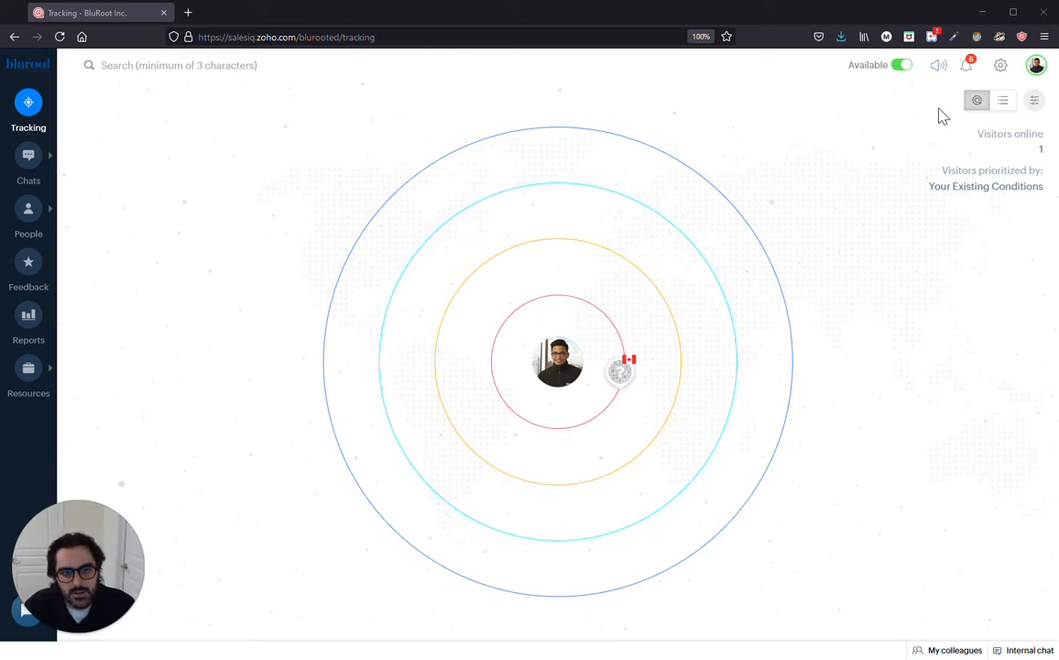
Step: From Settings, open the Zobot list and start adding a new bot
click(1001, 66)
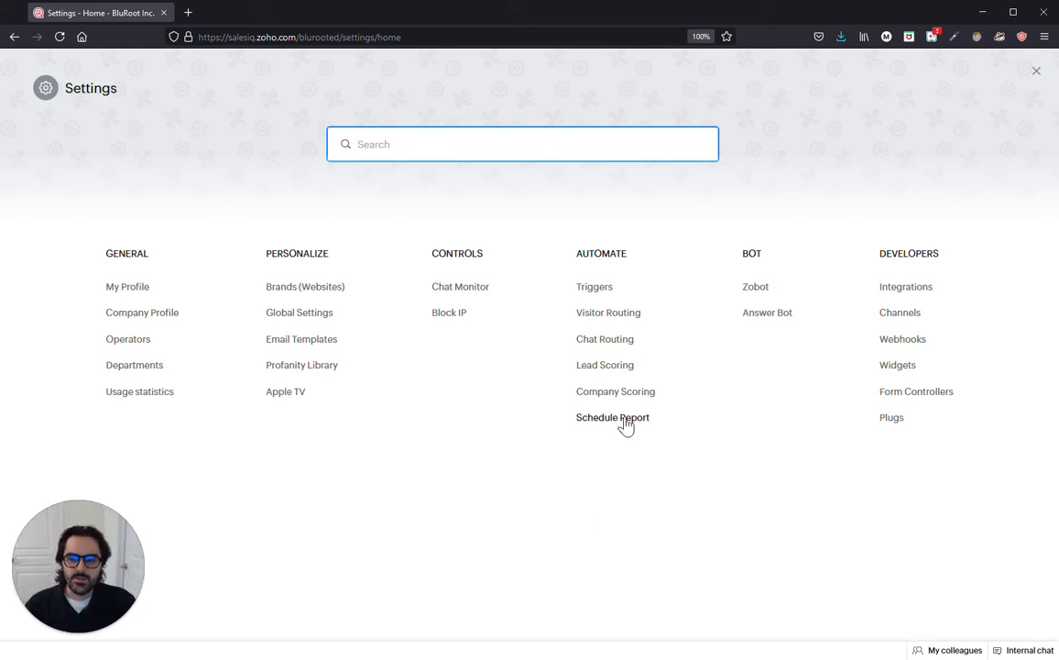
click(752, 292)
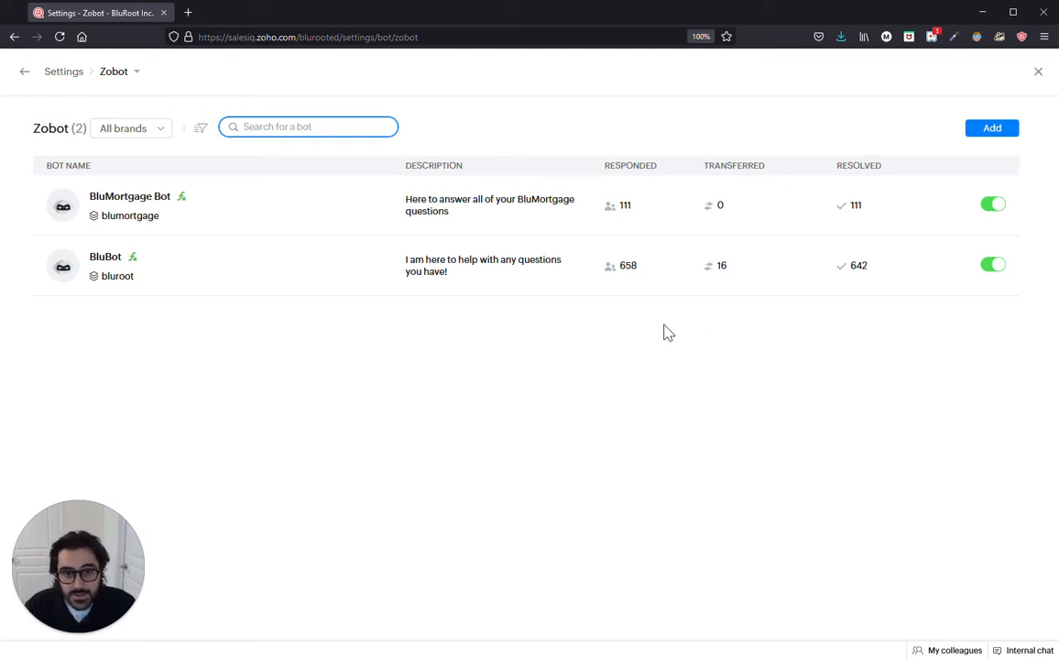
click(991, 130)
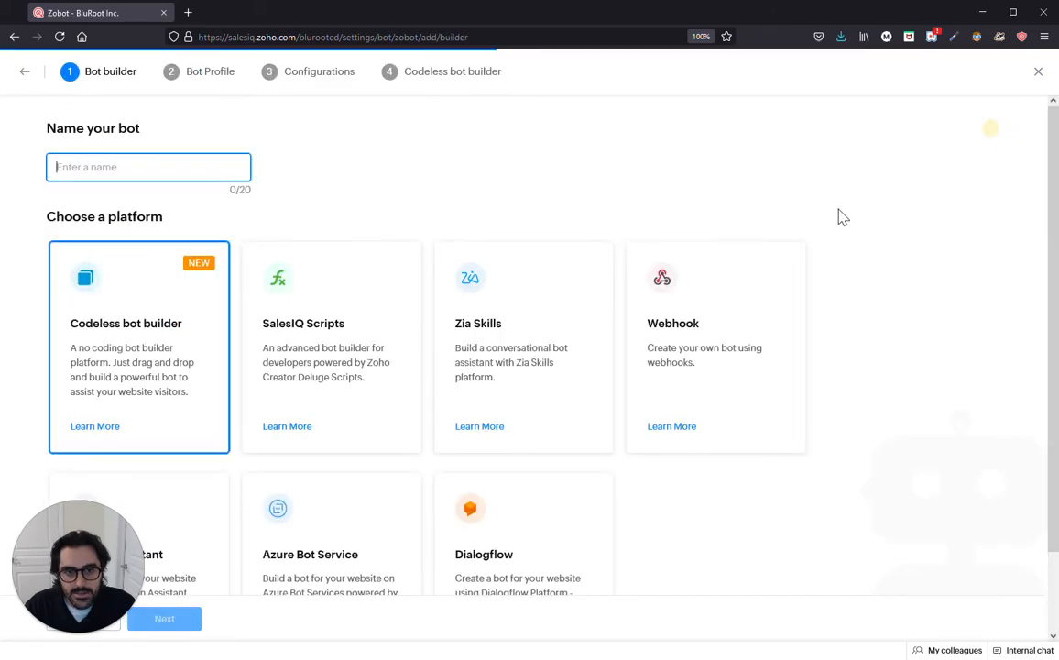
Step: Name the bot 'Hello Youtube Bot' on the Codeless bot builder and continue
scroll(399, 371, down, 2)
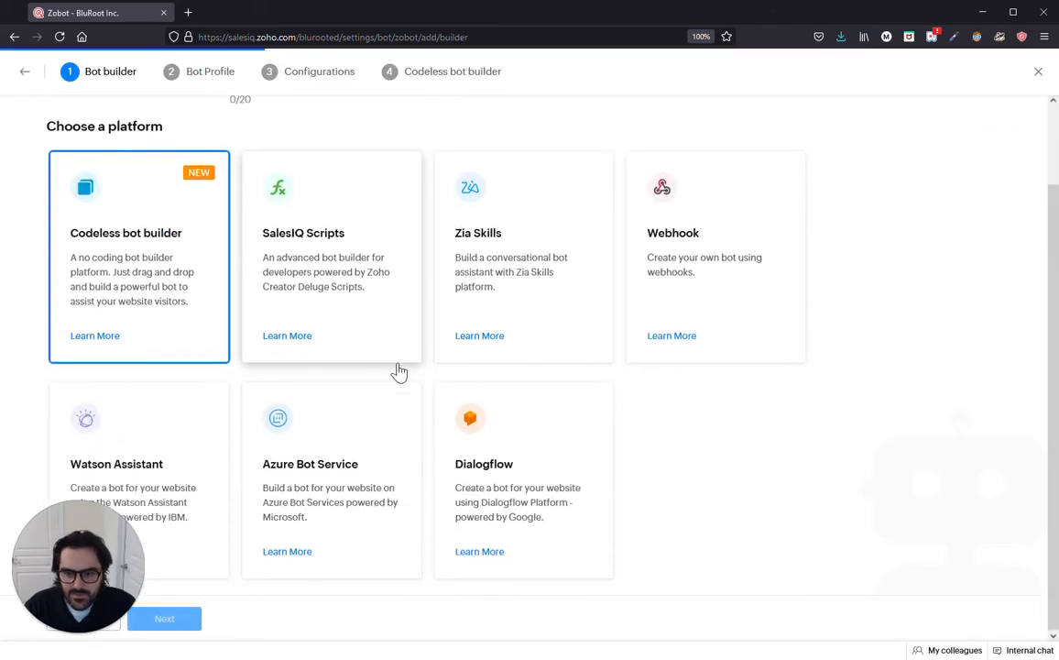
scroll(414, 385, up, 2)
scroll(414, 385, down, 2)
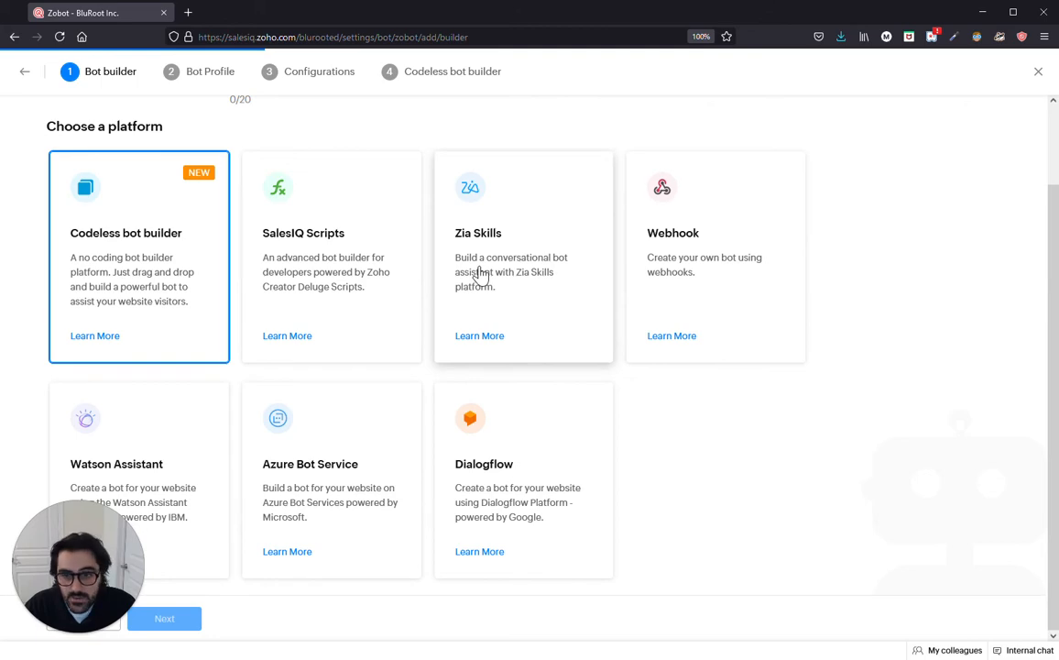
scroll(201, 321, up, 1)
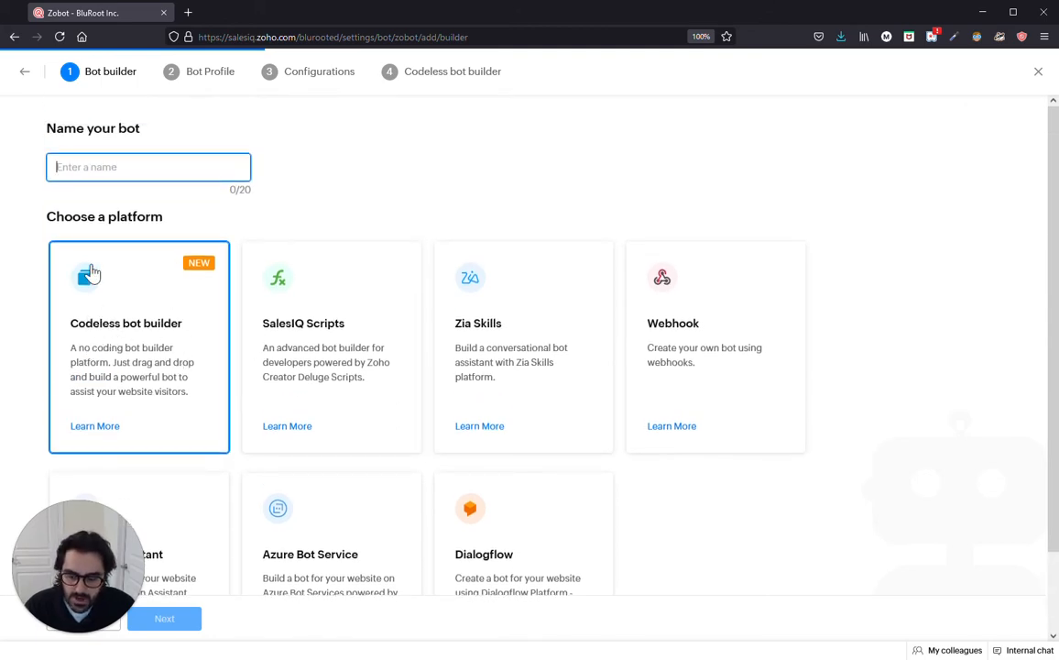
text(H)
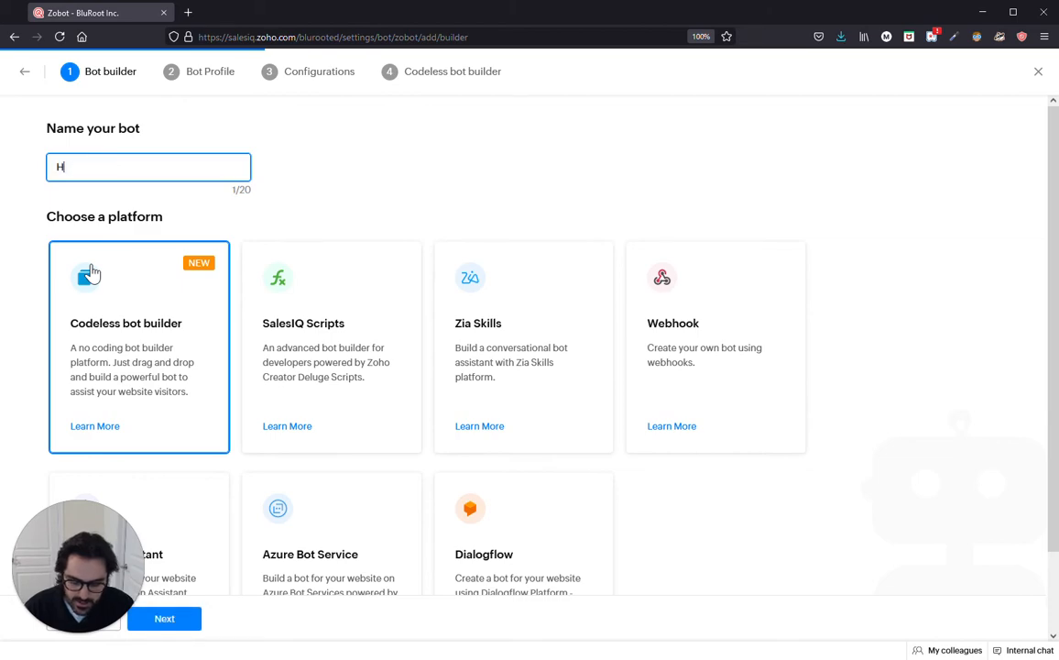
text(ello Youtube Bot)
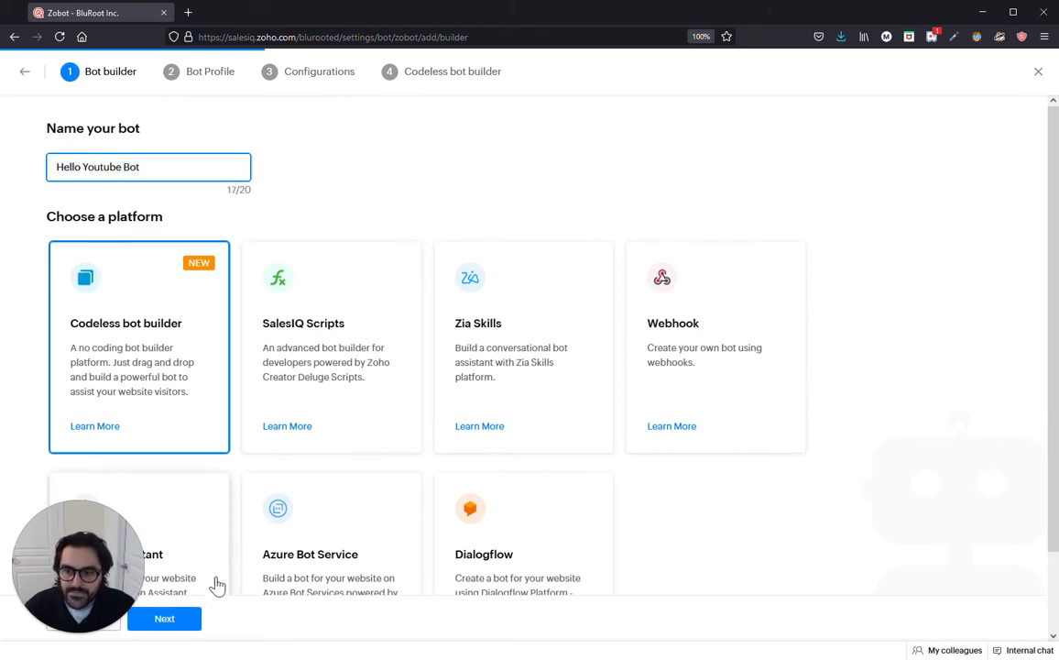
click(189, 618)
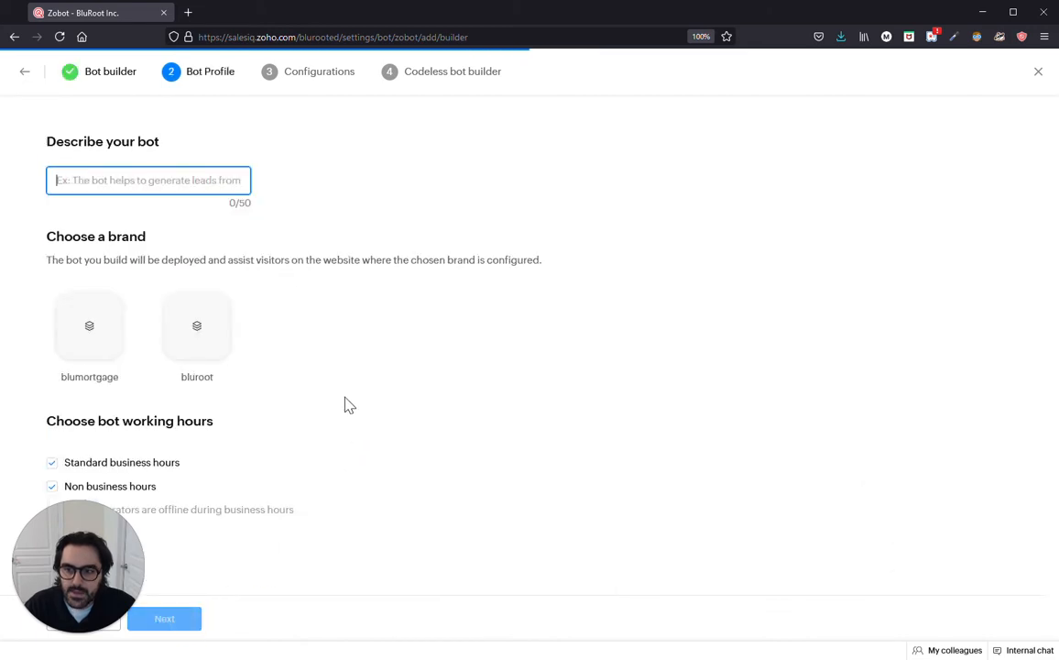
Step: Describe the bot as 'Helps visitors on youtube', assign the bluroot brand, keep business hours, continue
text(Hel)
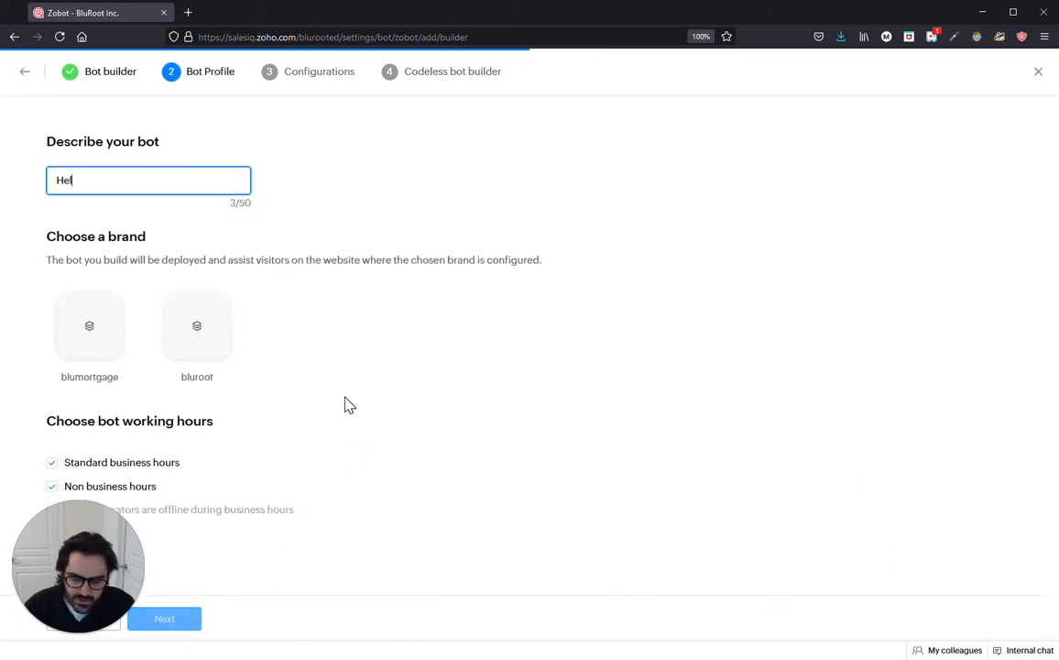
text(ps visitors on y)
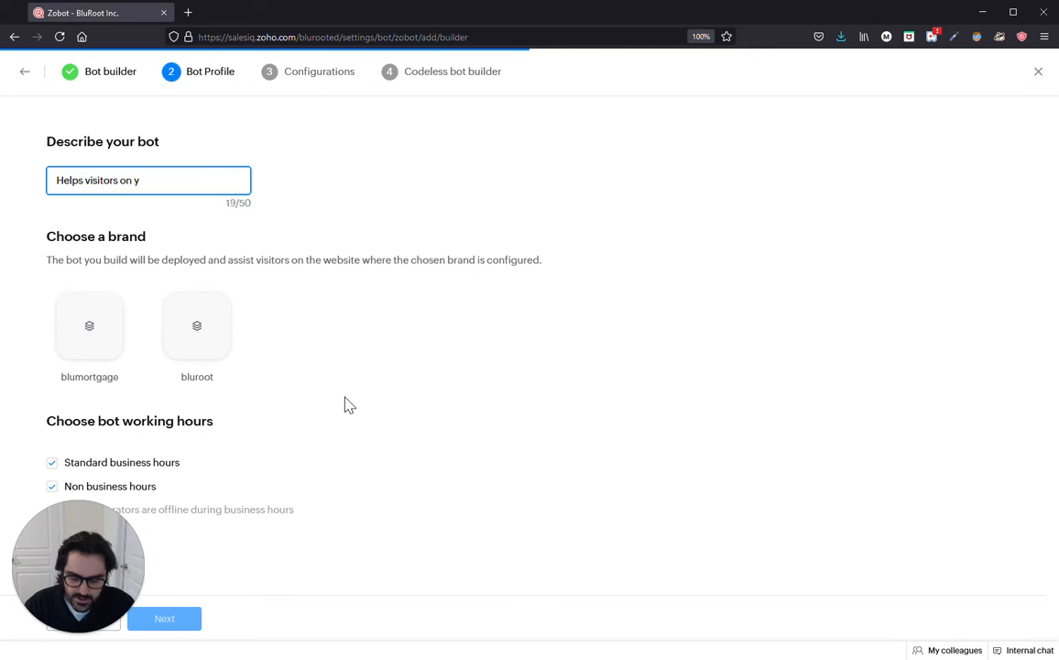
text(outube)
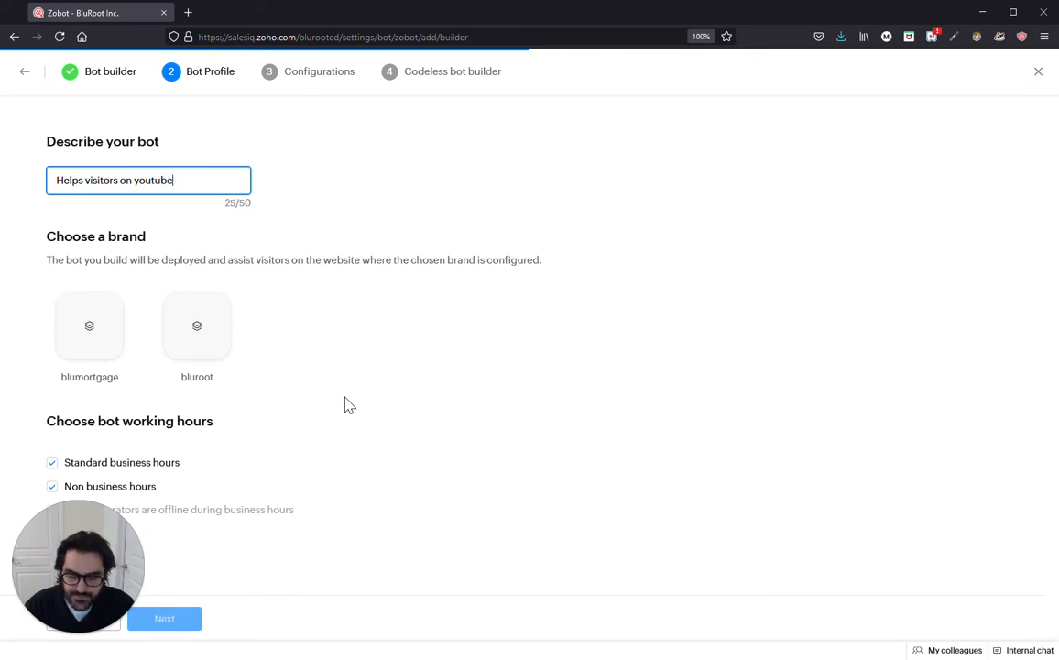
click(199, 376)
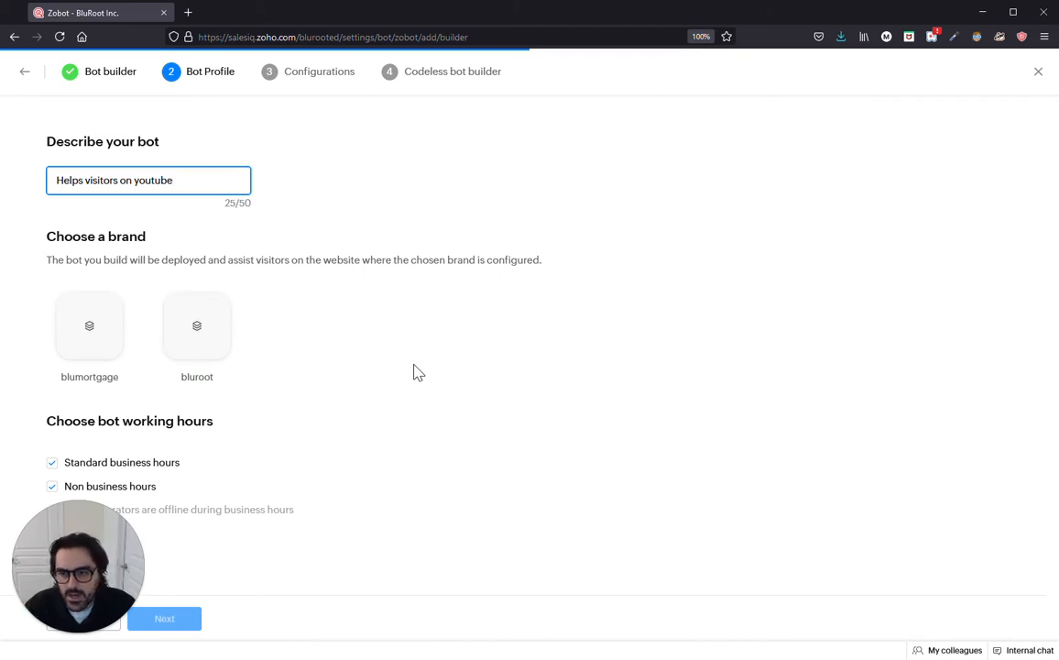
click(219, 344)
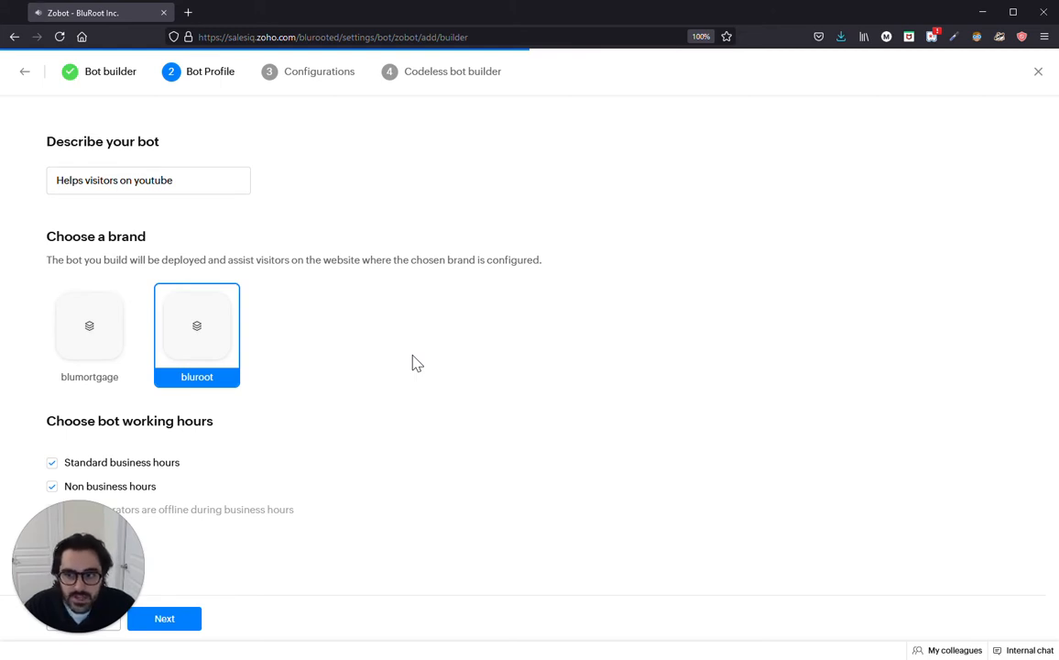
click(131, 331)
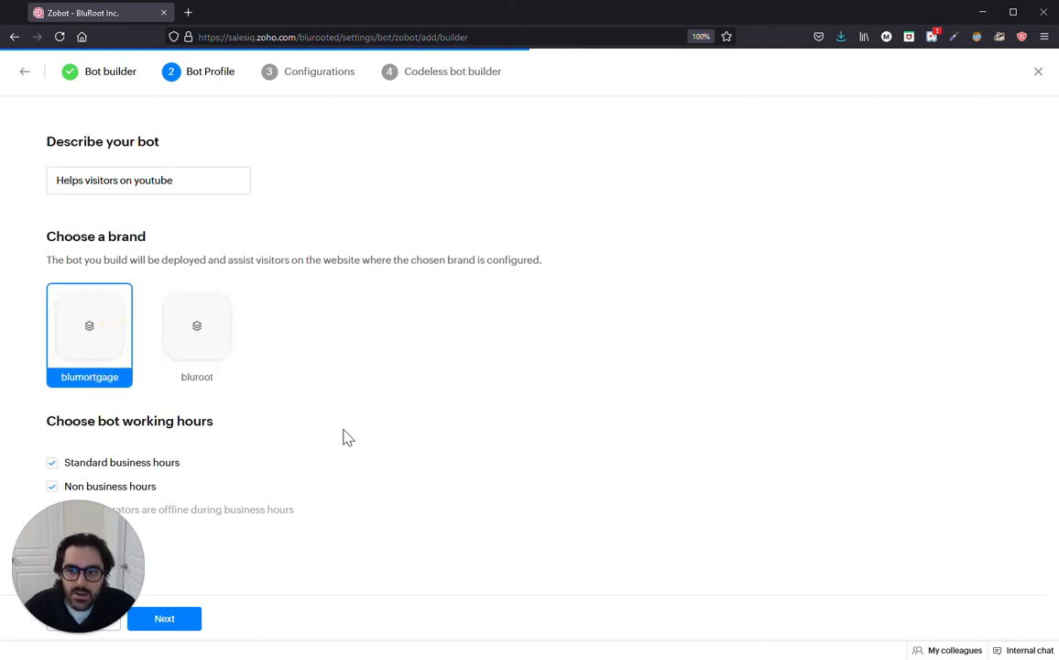
click(212, 353)
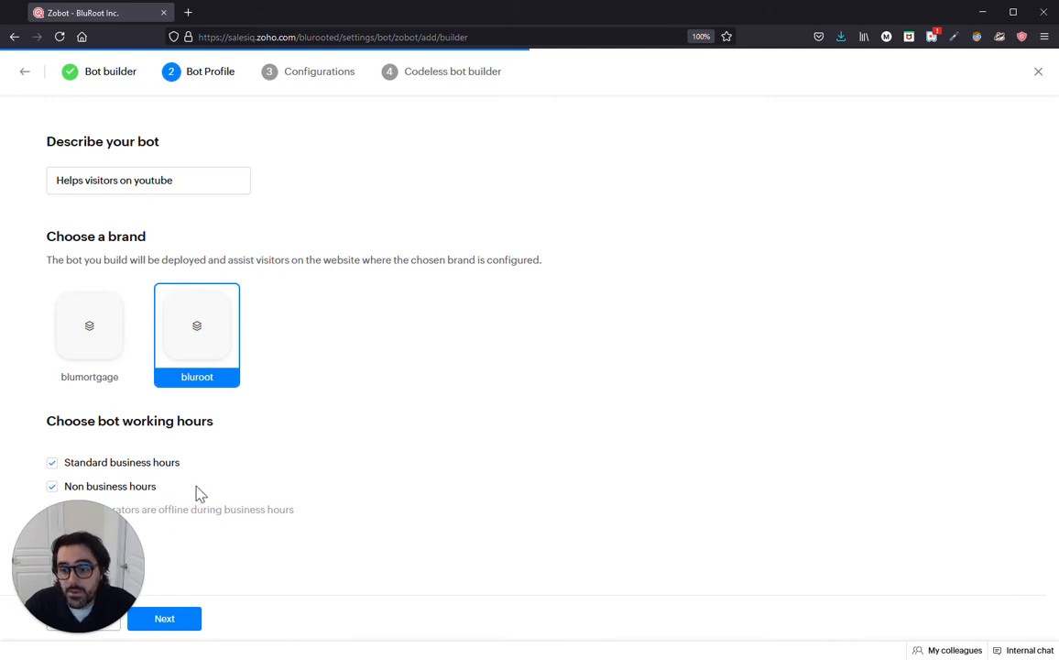
click(160, 464)
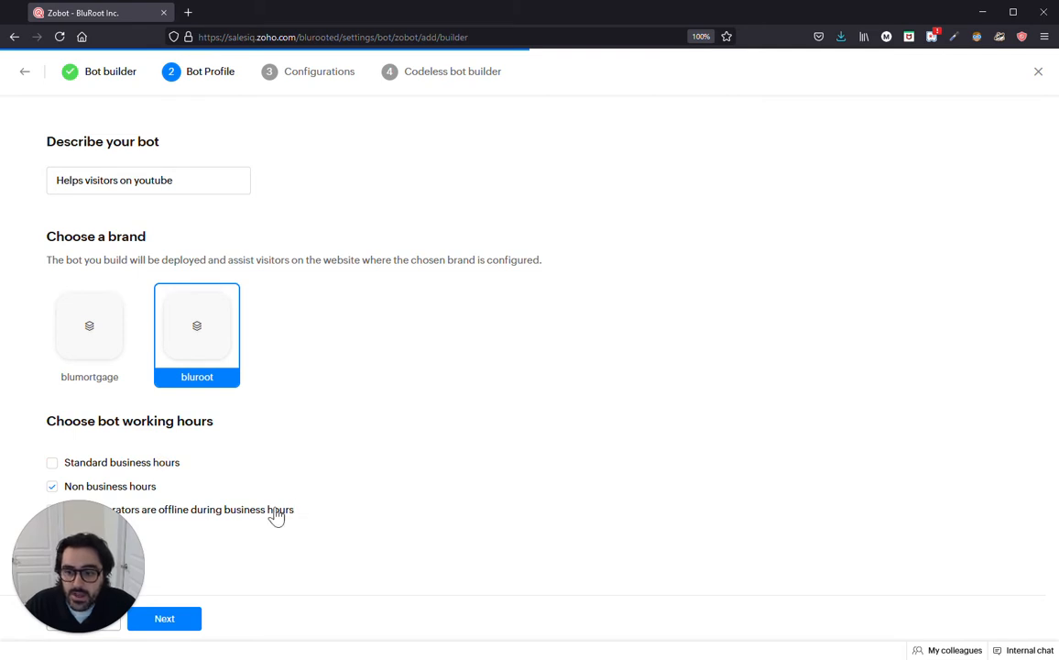
click(165, 464)
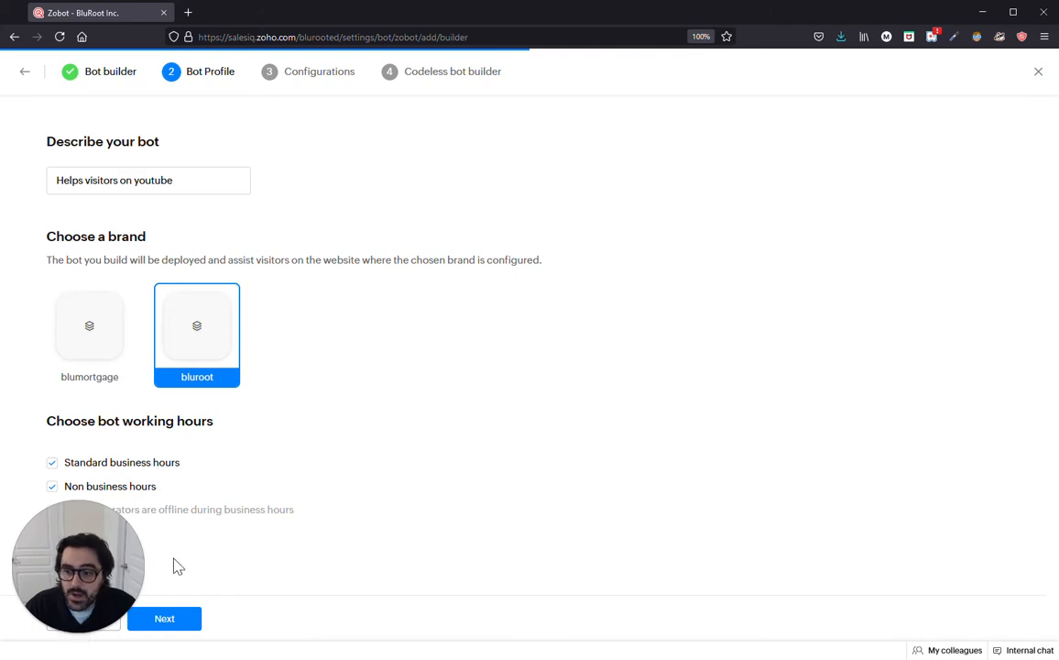
click(191, 620)
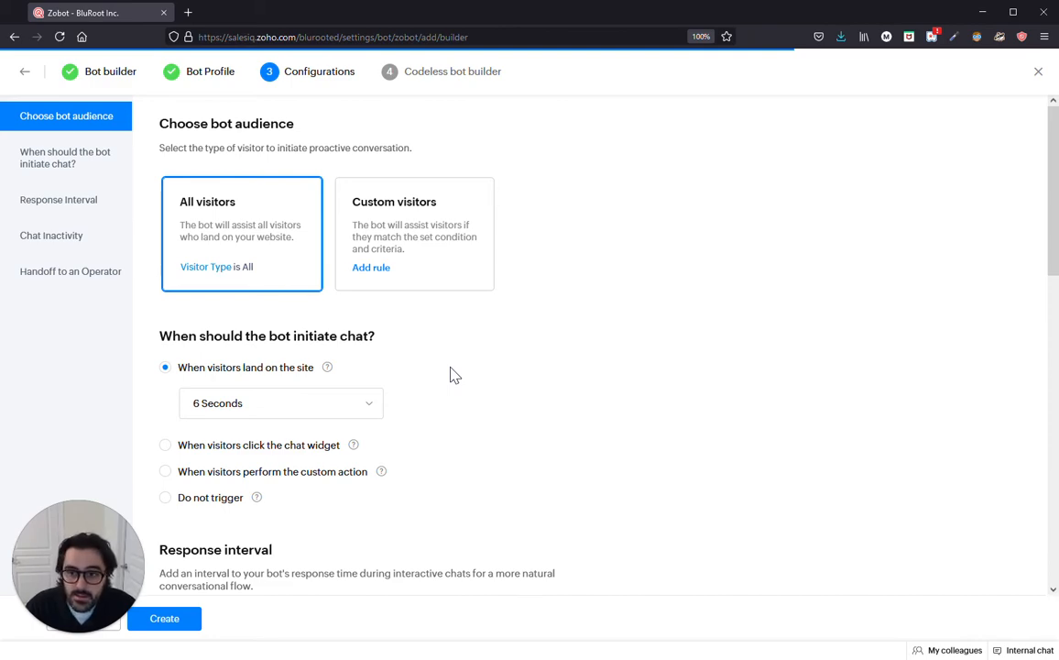
click(455, 286)
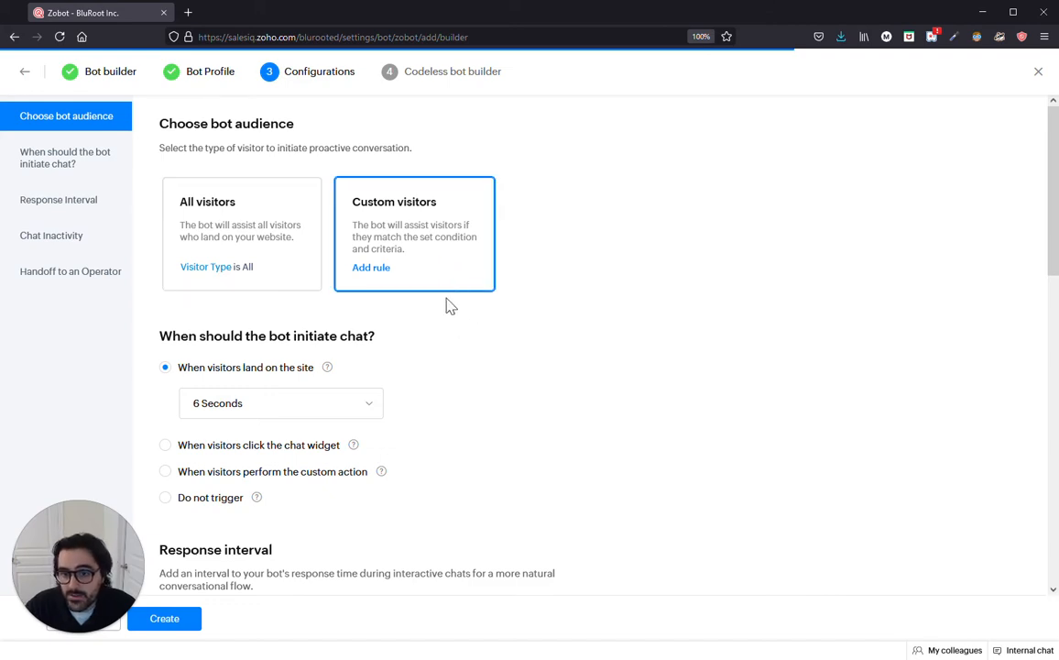
click(382, 272)
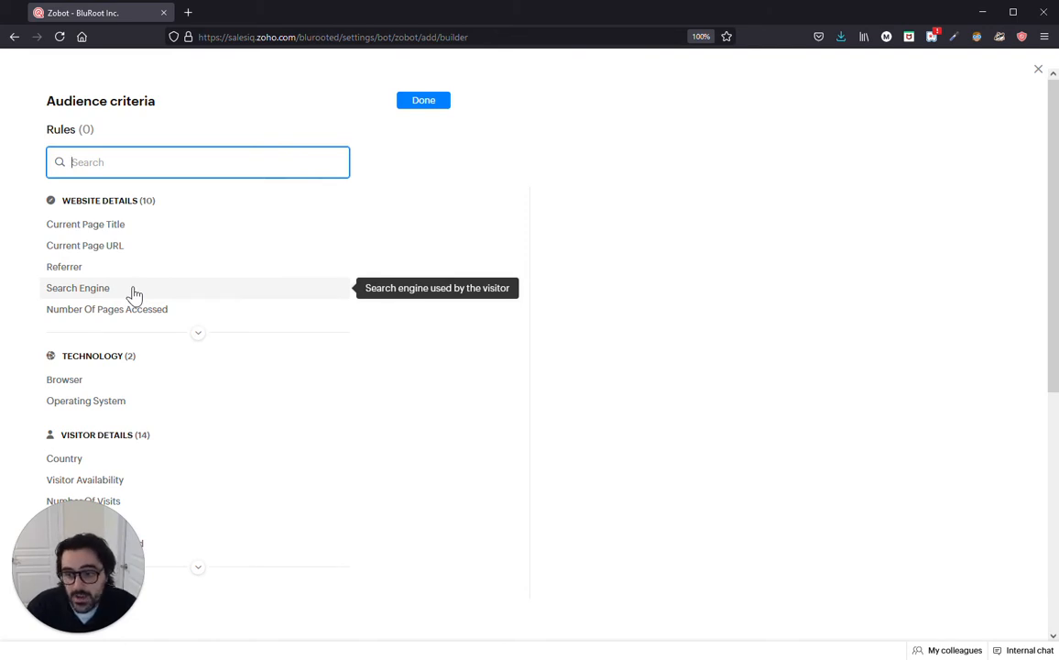
scroll(133, 294, down, 3)
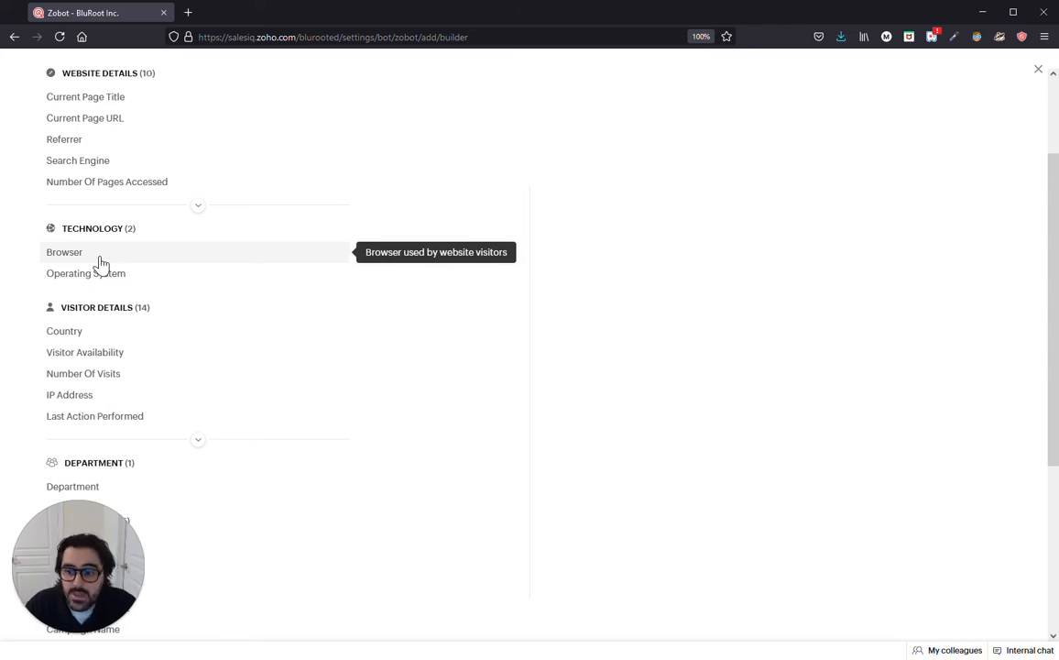
scroll(138, 317, down, 6)
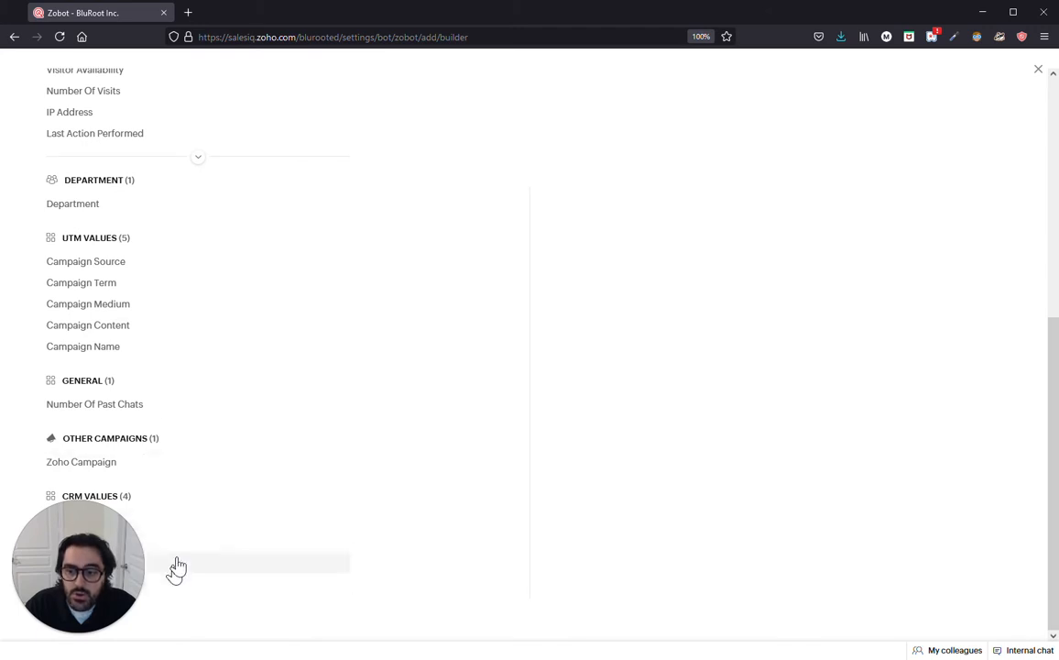
scroll(201, 492, up, 3)
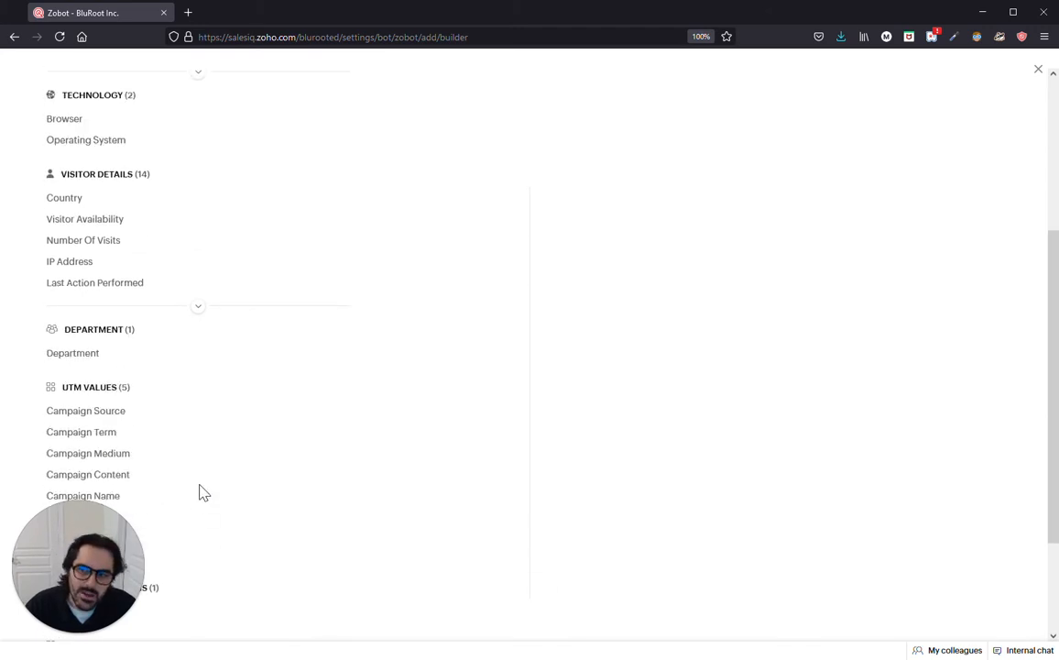
scroll(203, 492, up, 3)
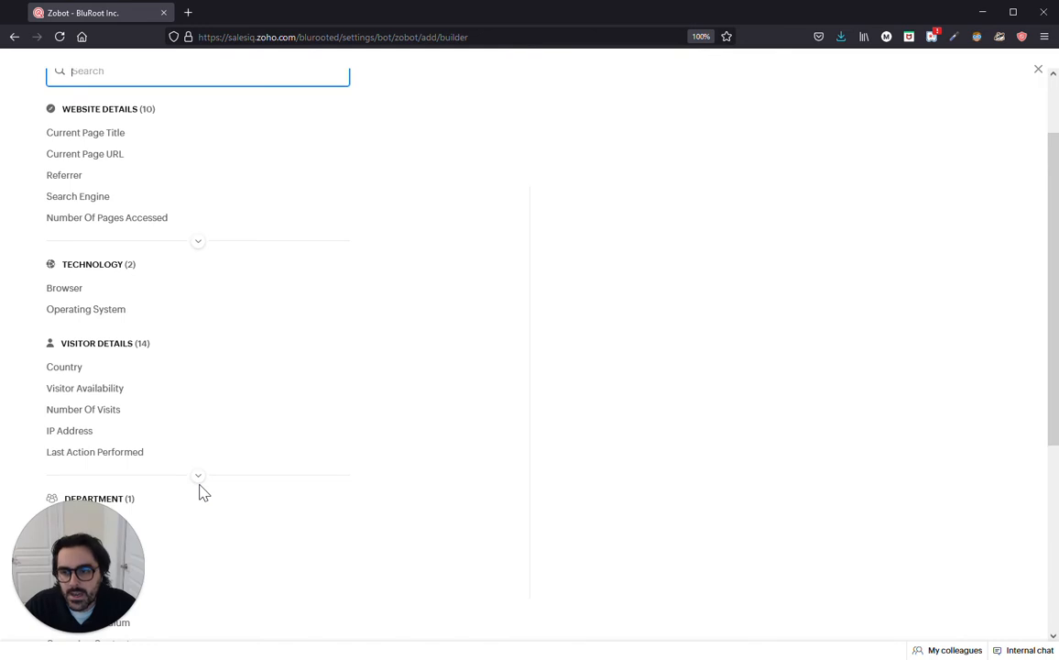
scroll(202, 492, up, 2)
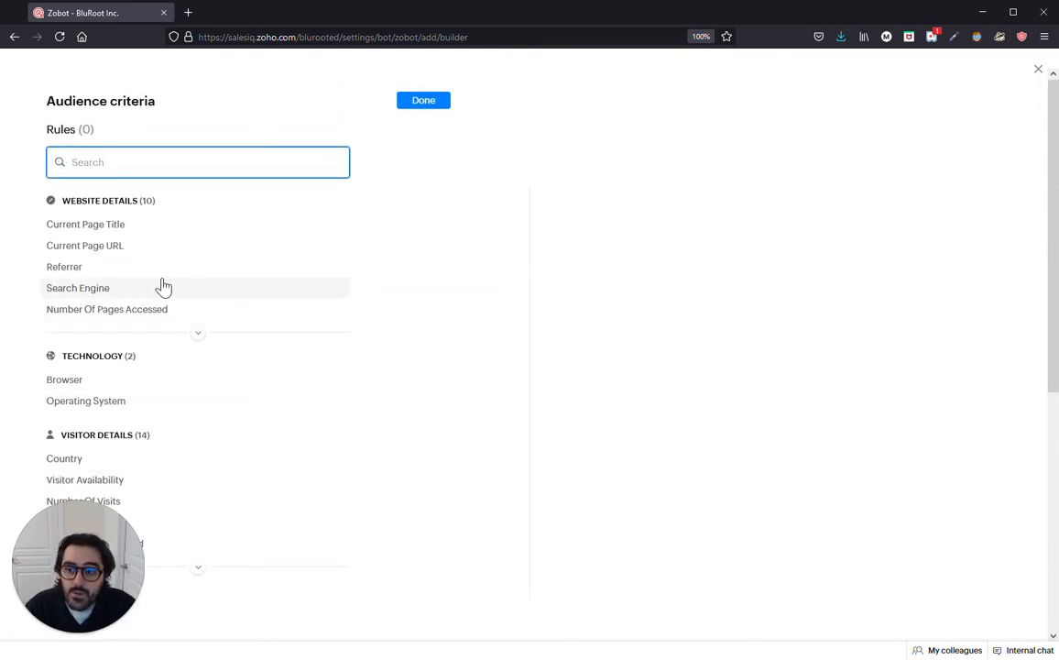
click(94, 249)
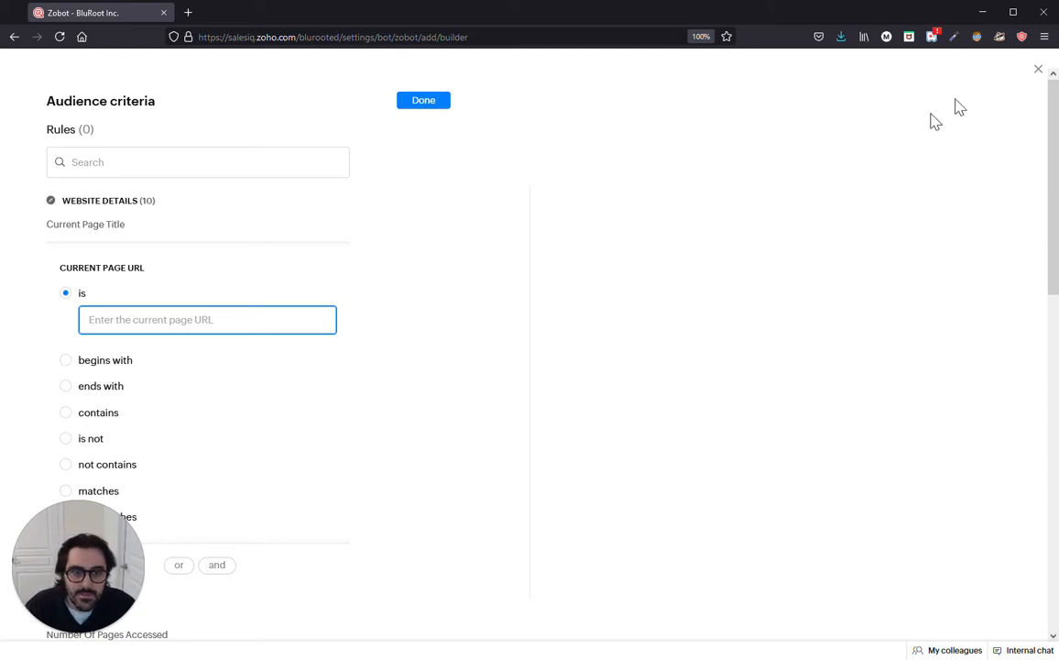
click(1037, 70)
click(307, 170)
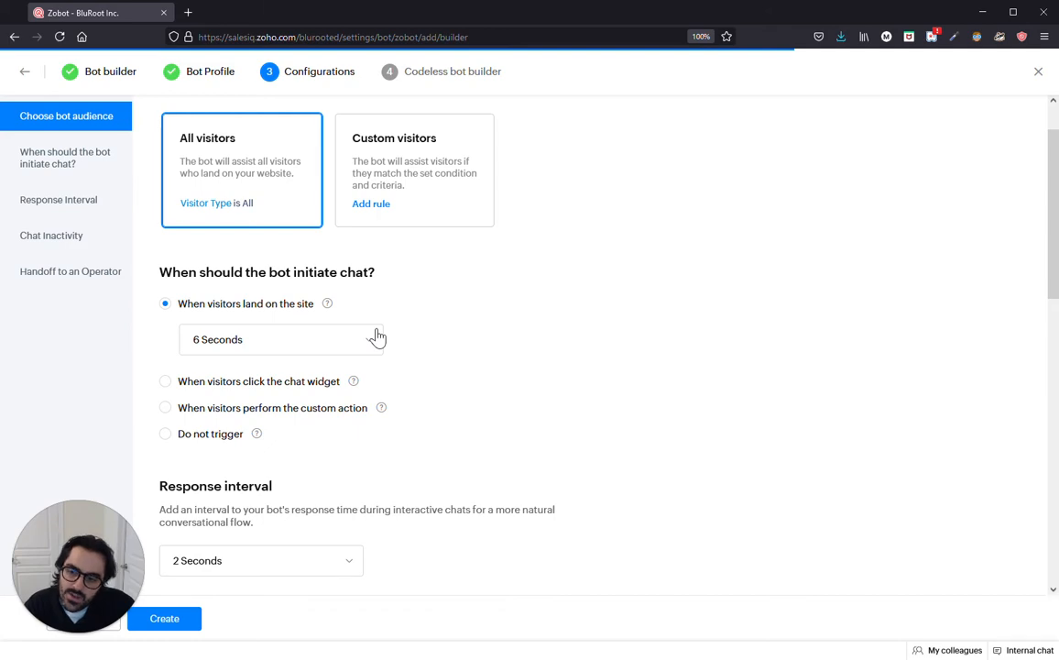
Step: Keep the 2 Seconds response interval and the default inactivity and handoff settings, then create the bot
scroll(380, 341, down, 1)
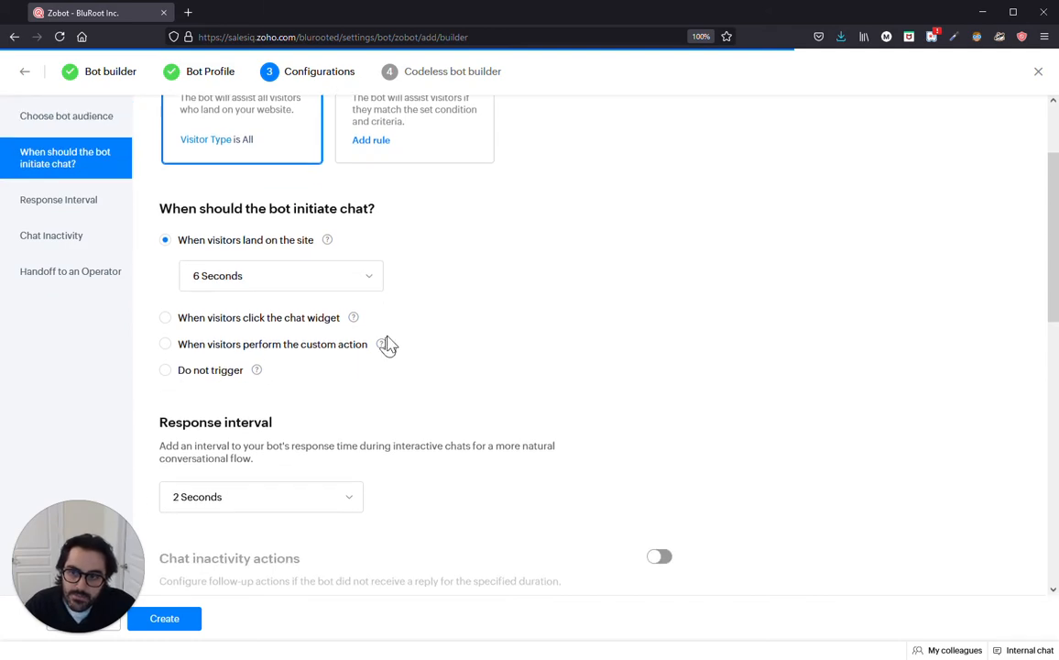
click(367, 285)
click(423, 316)
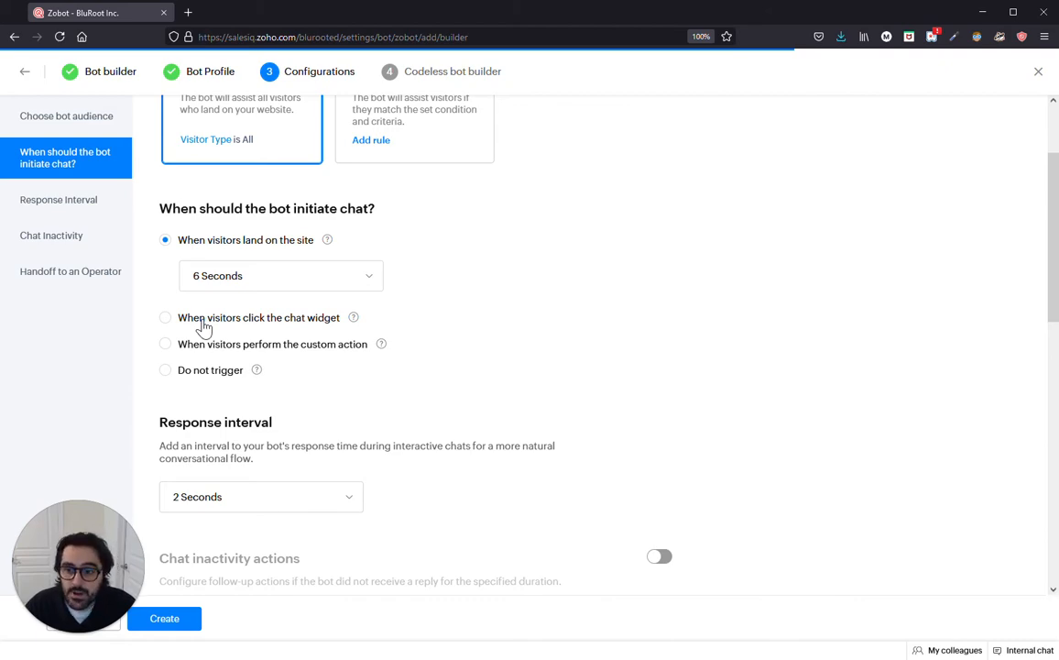
scroll(204, 326, down, 4)
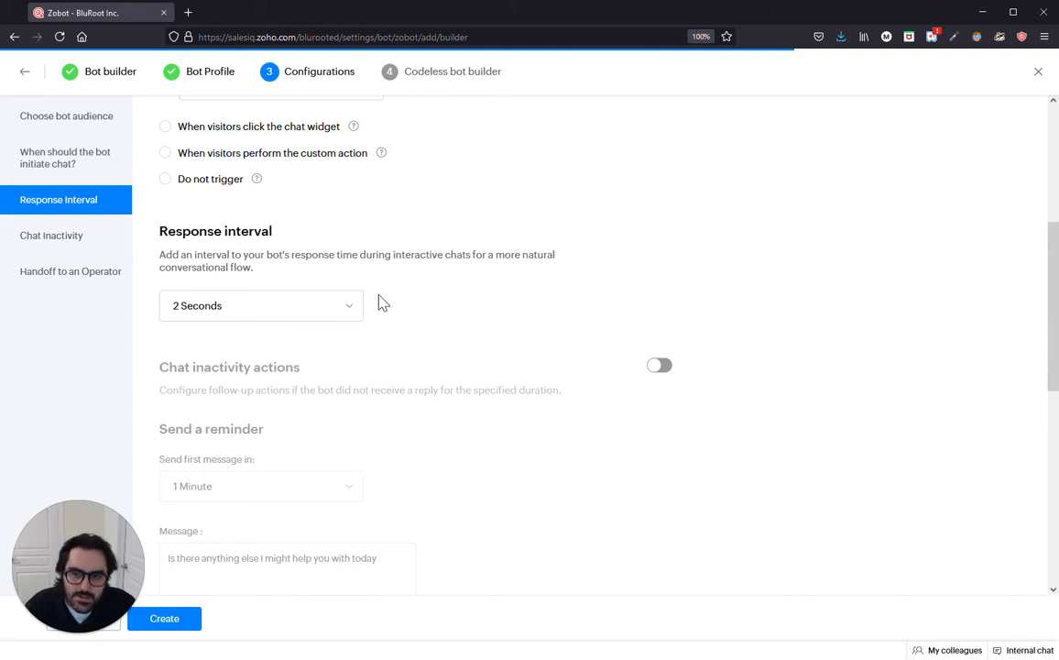
click(357, 305)
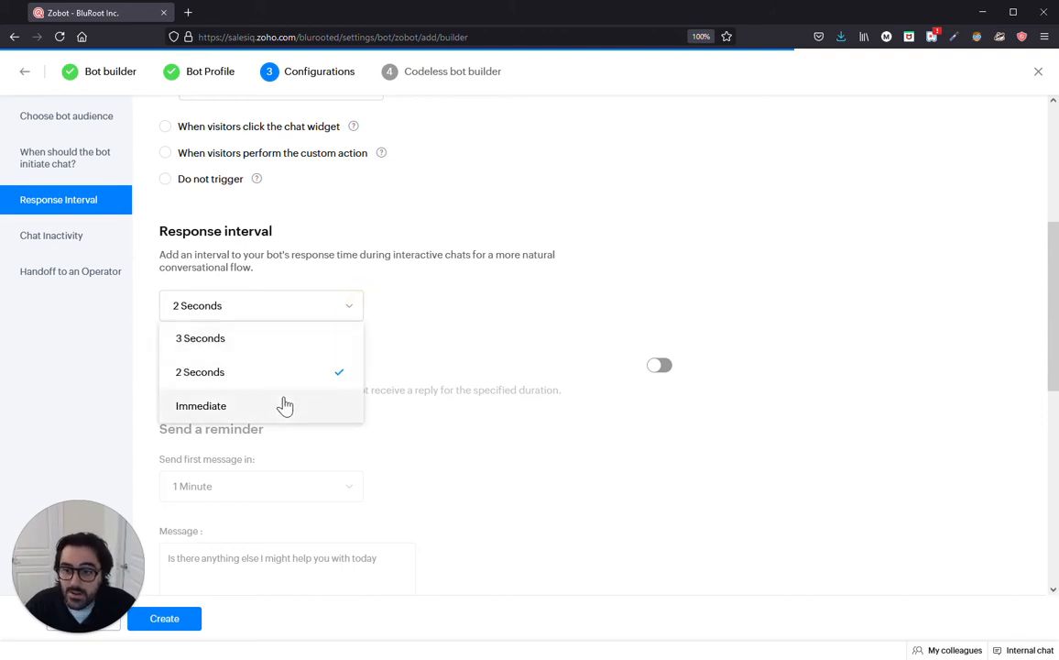
scroll(278, 345, up, 2)
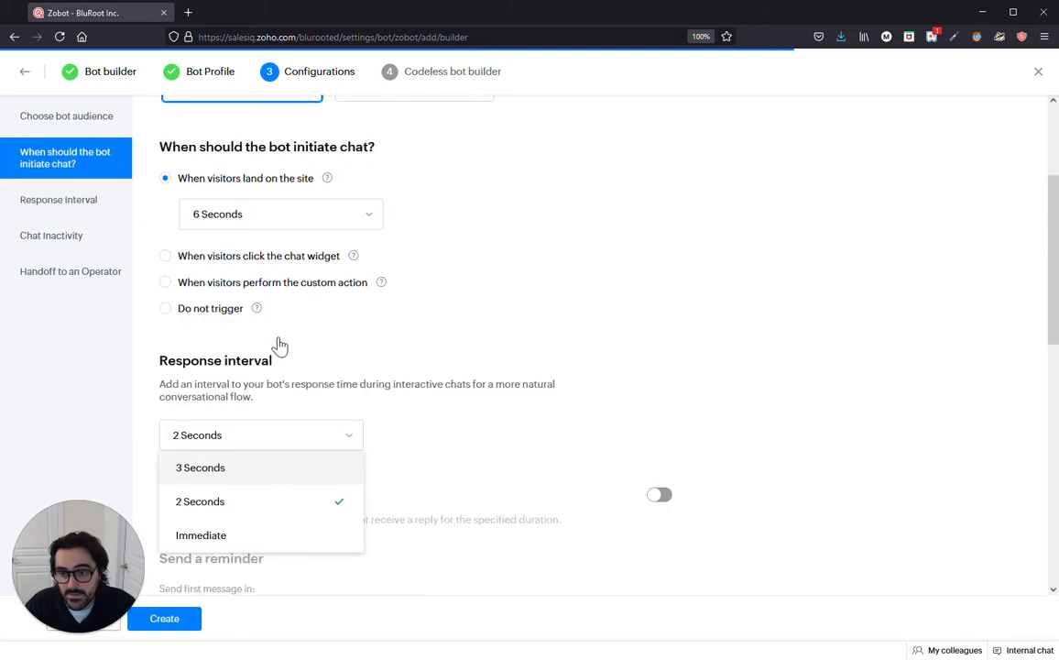
scroll(435, 371, down, 5)
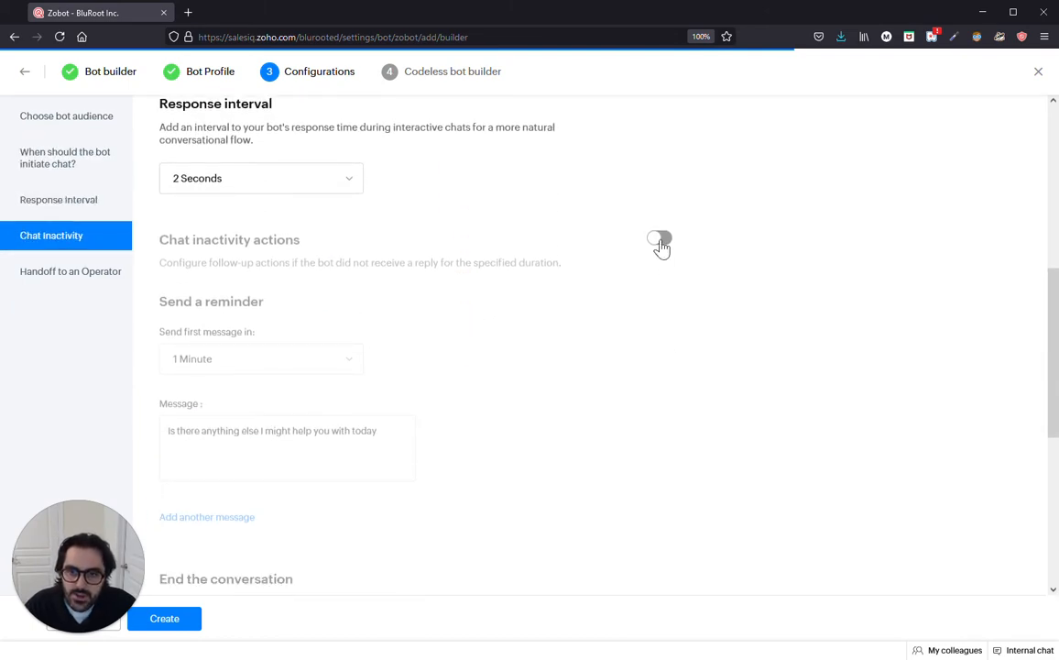
scroll(600, 319, down, 1)
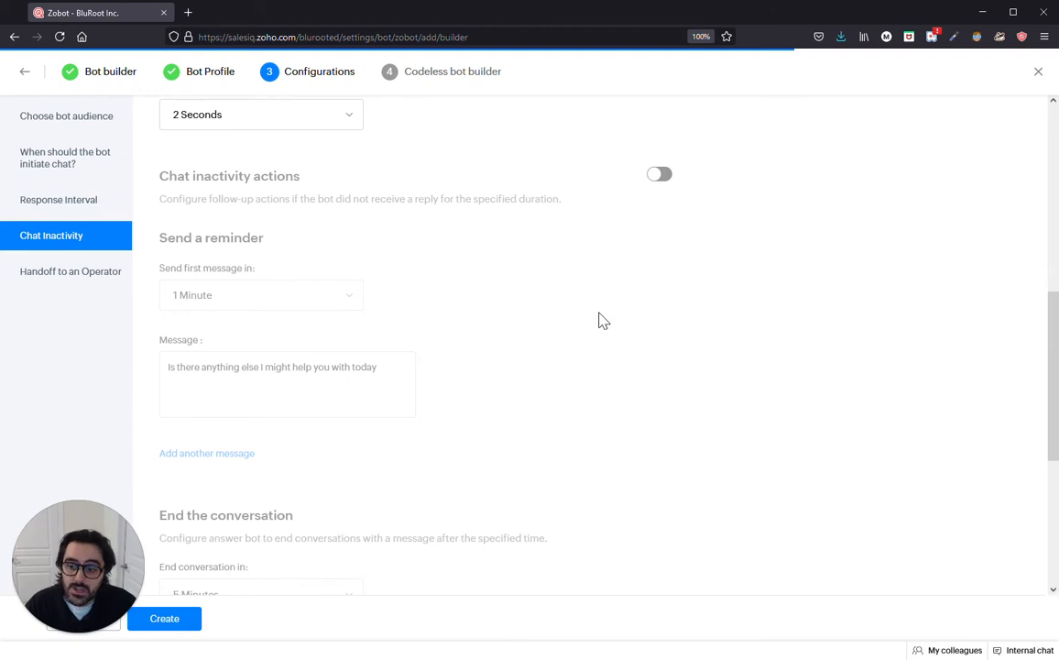
scroll(591, 330, down, 2)
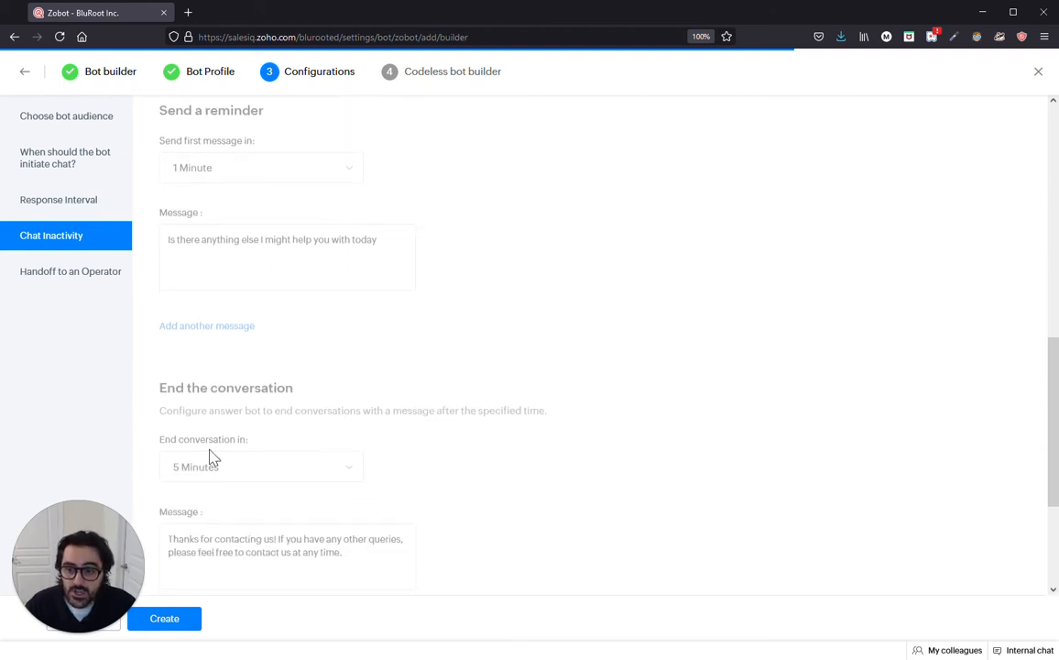
scroll(294, 481, up, 2)
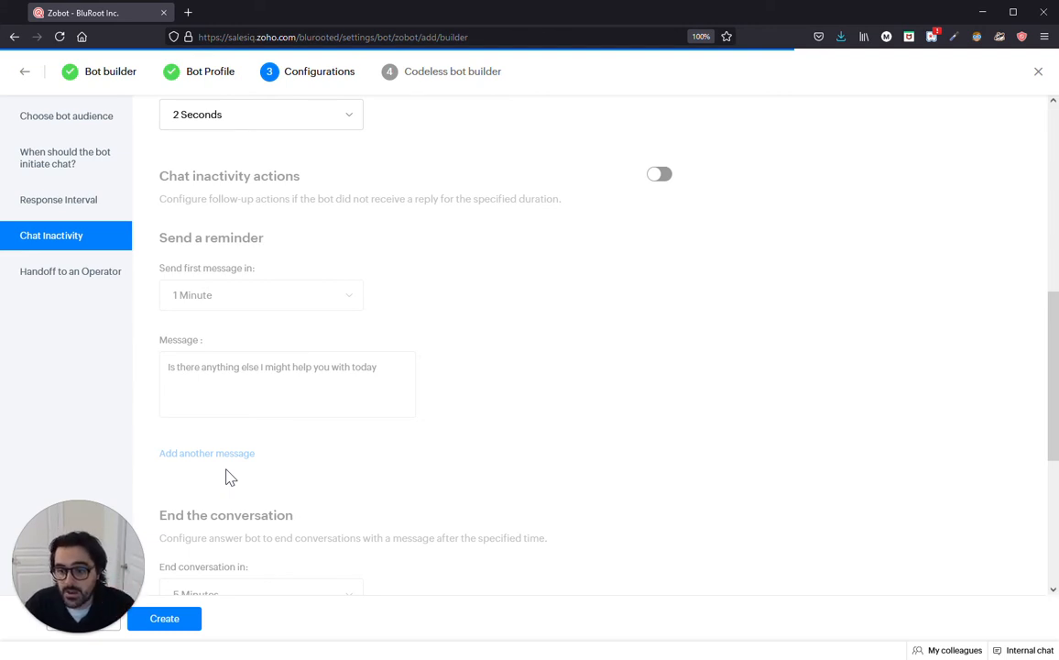
scroll(244, 480, down, 4)
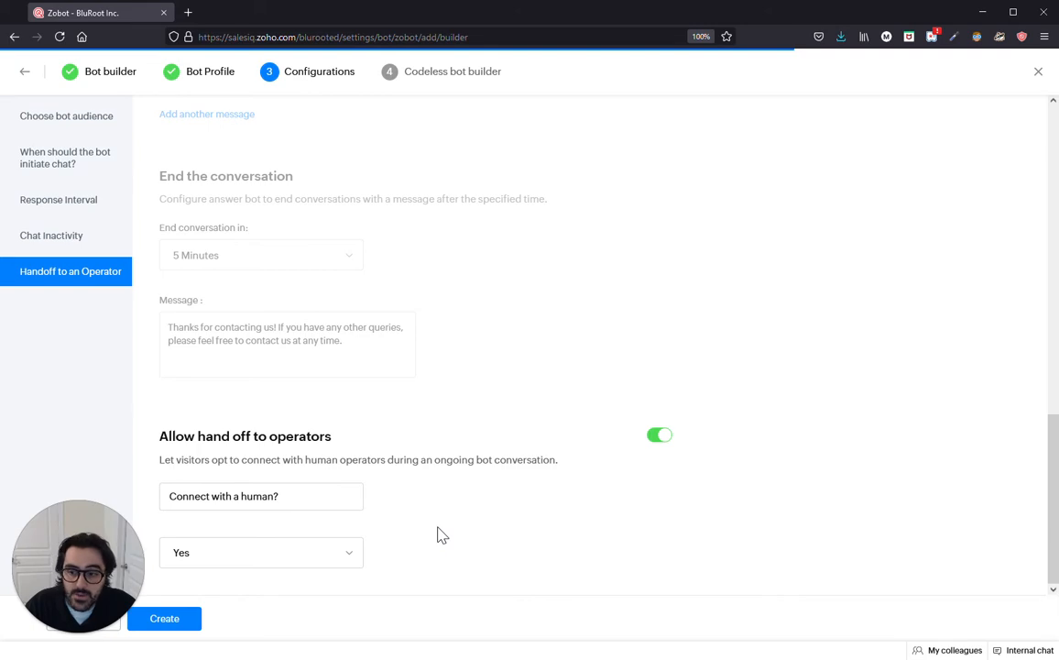
click(180, 619)
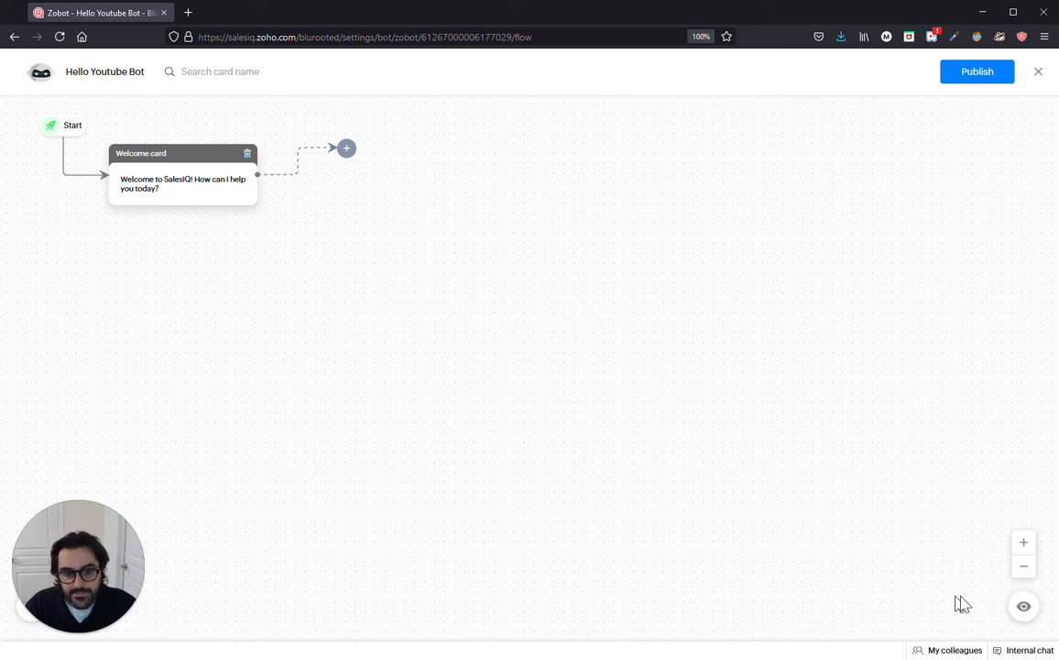
Step: Preview Hello Youtube Bot's welcome greeting, then close the preview
click(1023, 609)
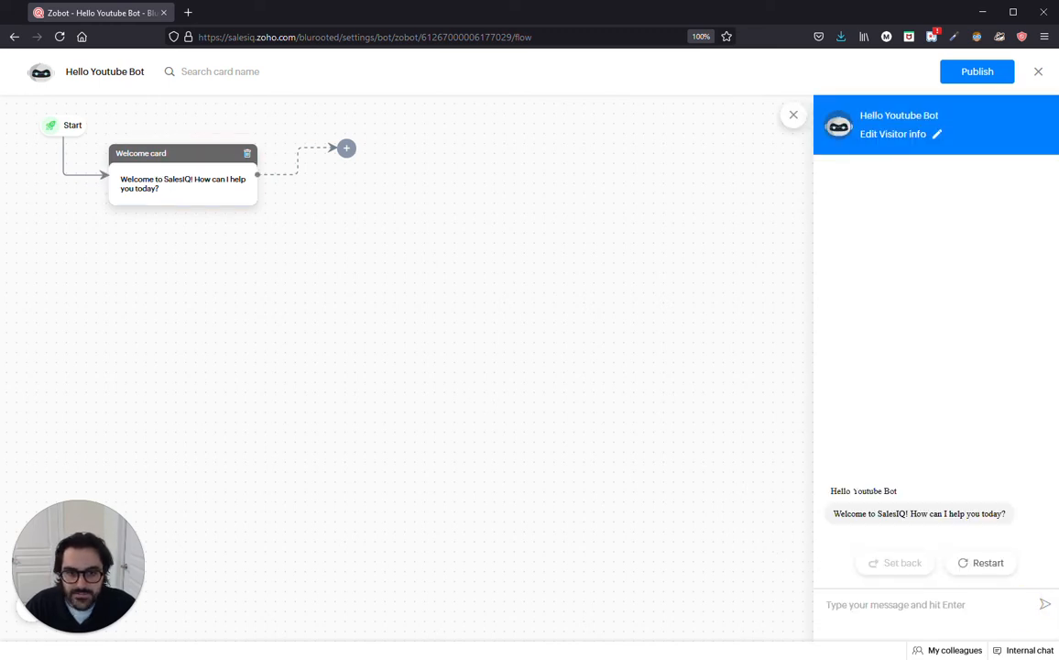
click(793, 119)
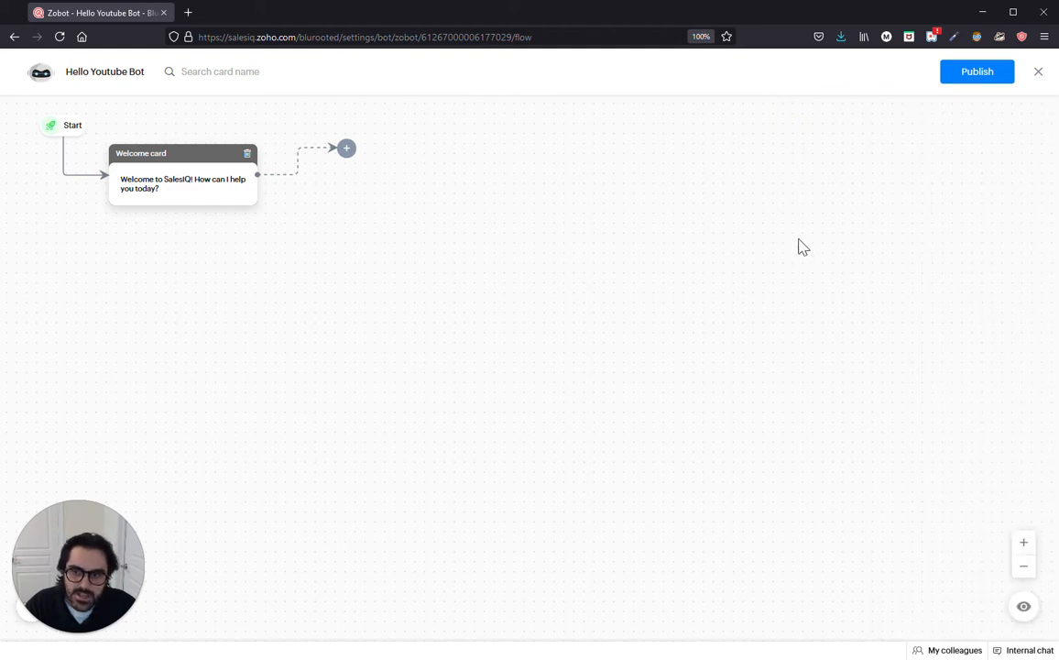
Step: Delete the default Welcome card and add a Button card after Start
click(246, 153)
click(545, 421)
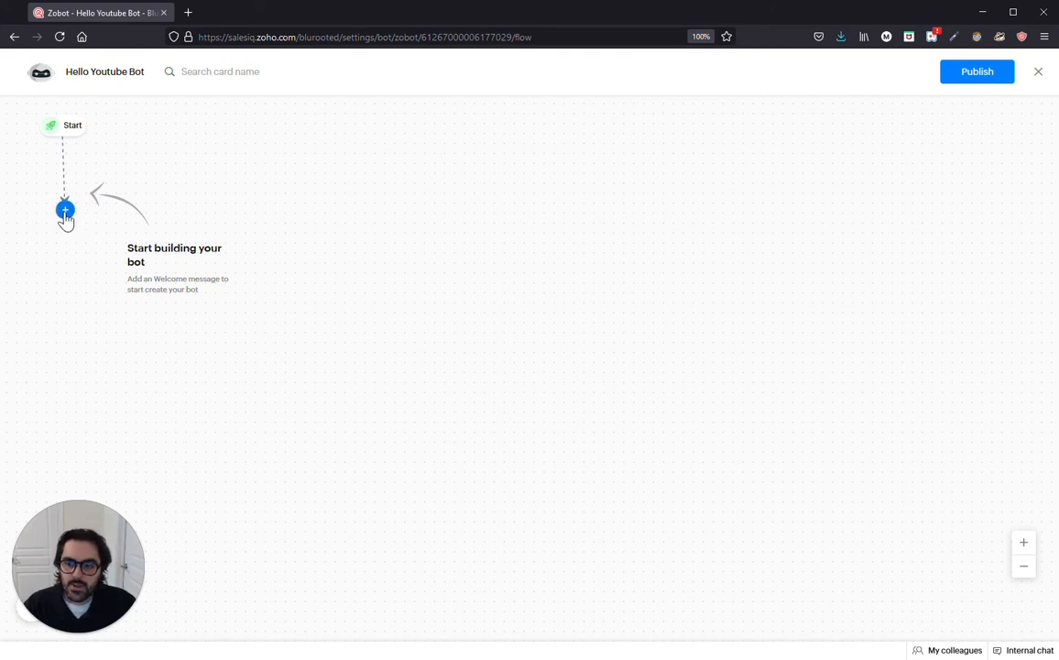
click(65, 211)
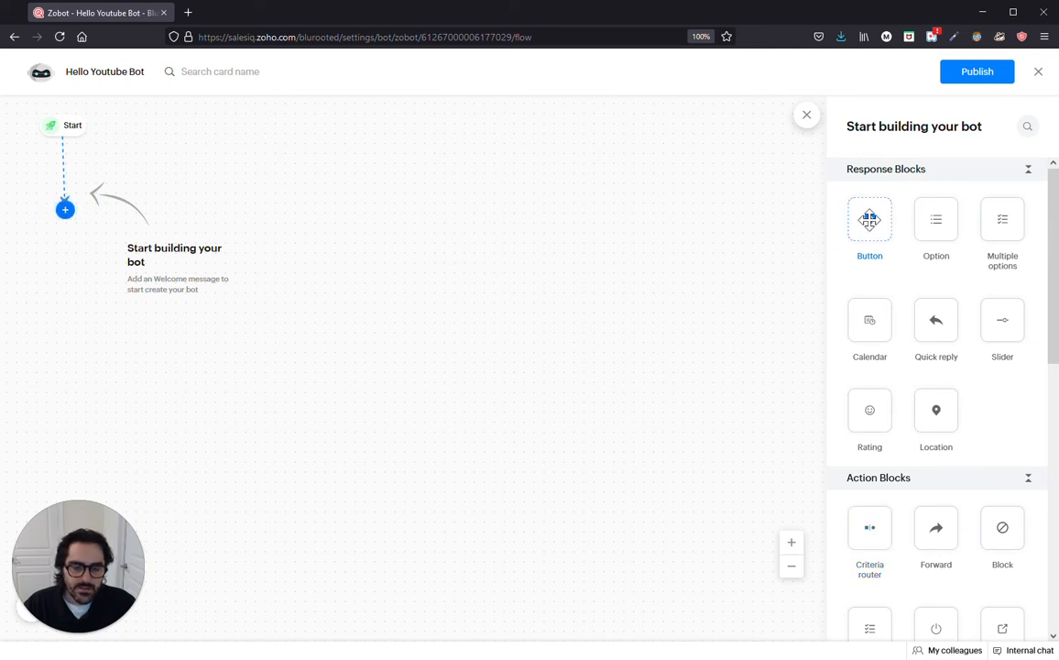
click(870, 219)
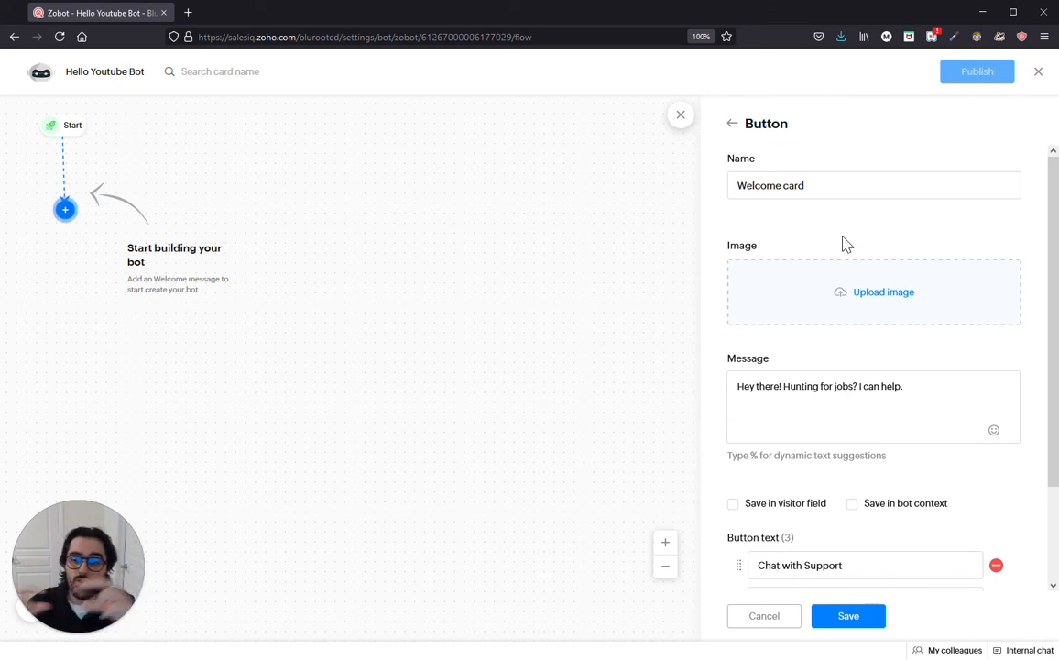
Step: Name the card 'Options', ask 'What can I help you with today?', third button 'Learn about pricing', save
click(819, 187)
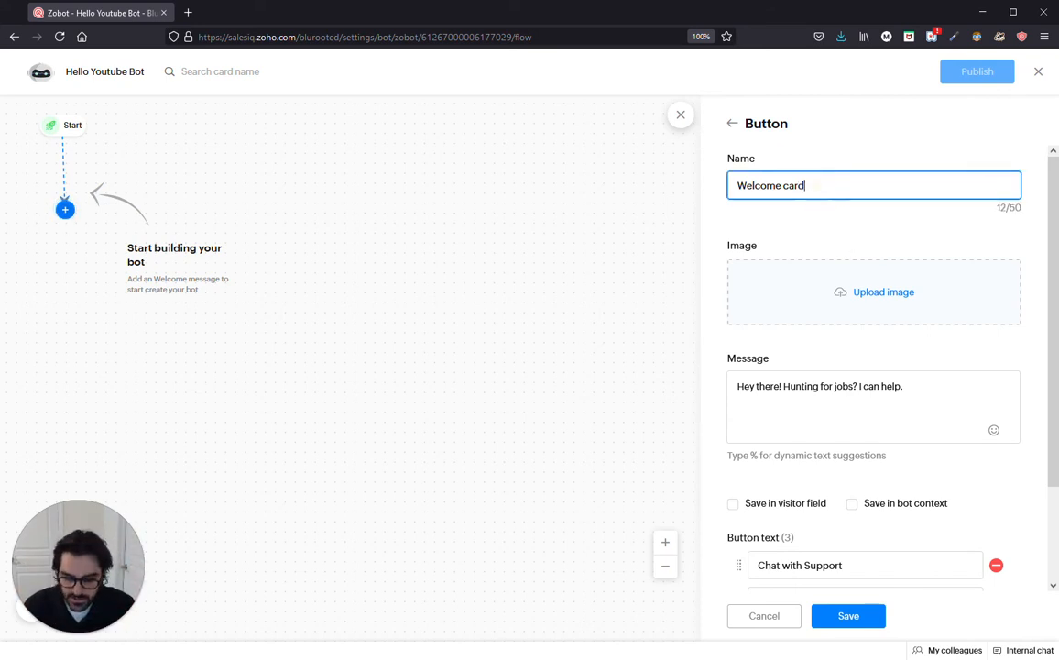
key(ctrl+a)
text(Options)
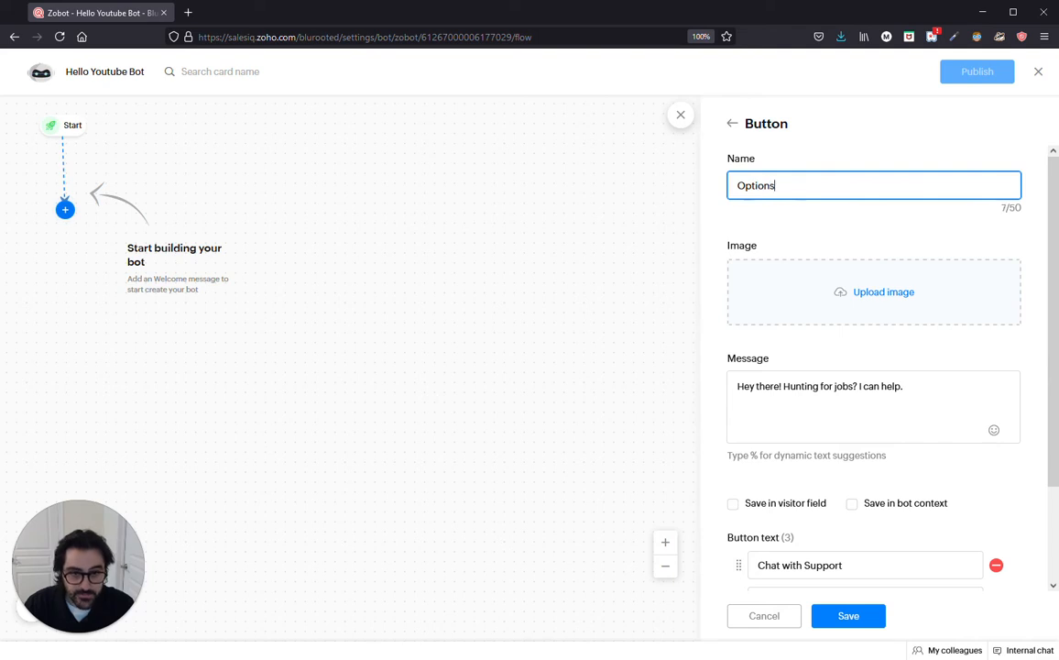
key(Tab)
scroll(910, 406, down, 1)
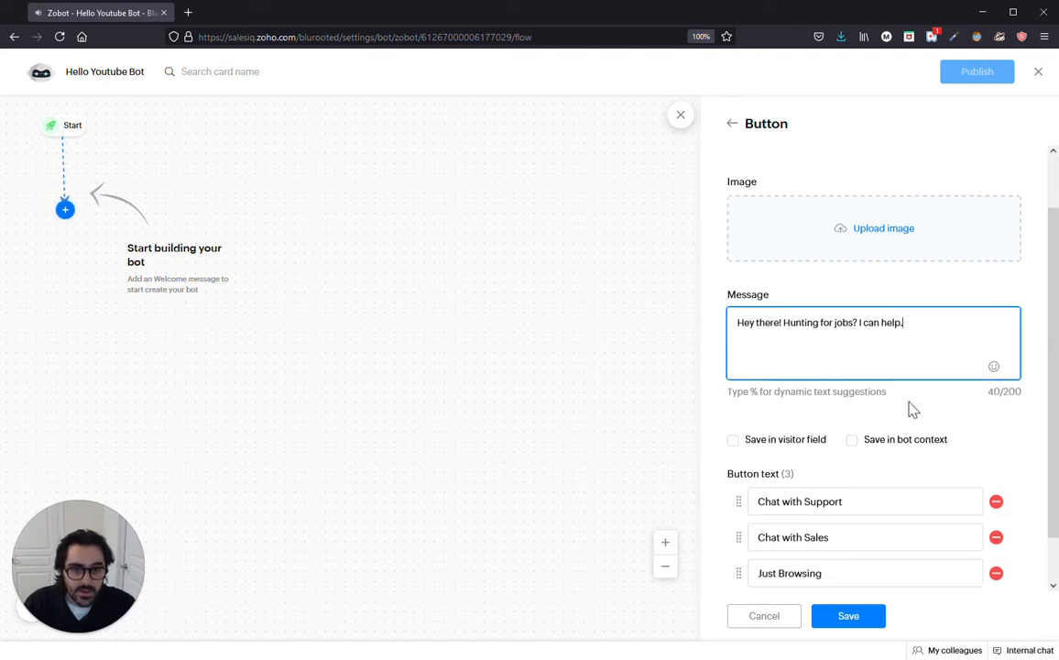
drag(903, 322, 785, 323)
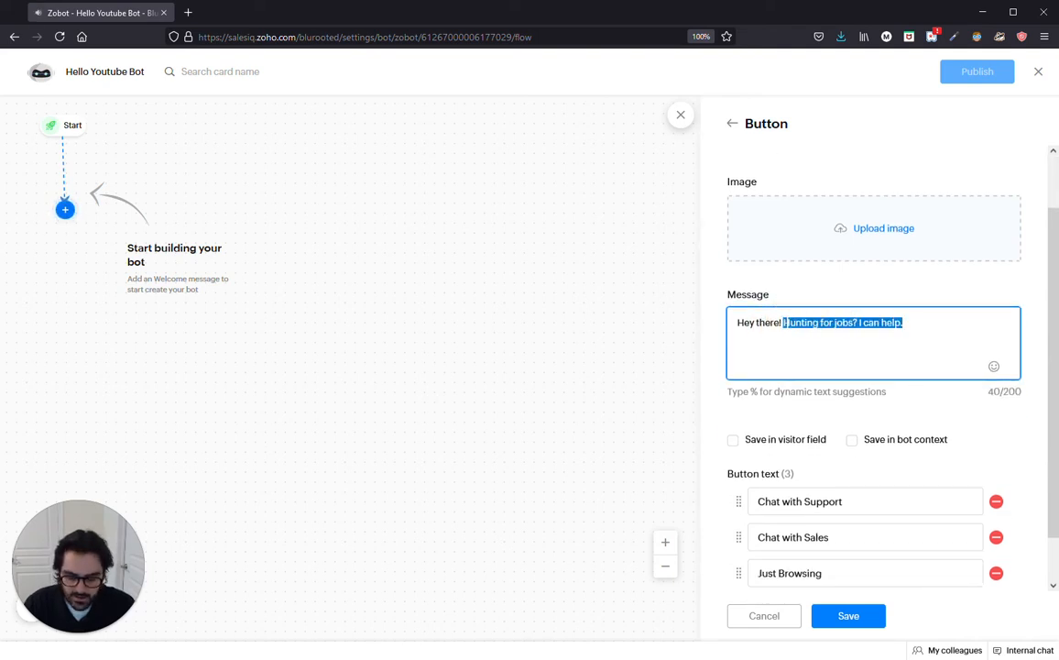
text(What can I he)
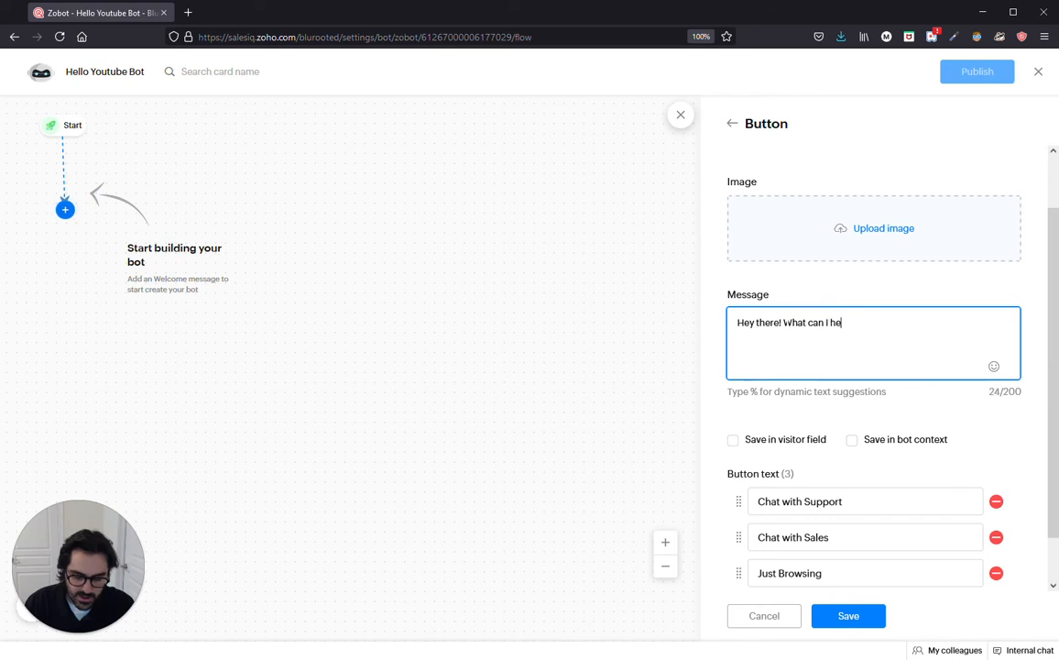
text(lp you with today)
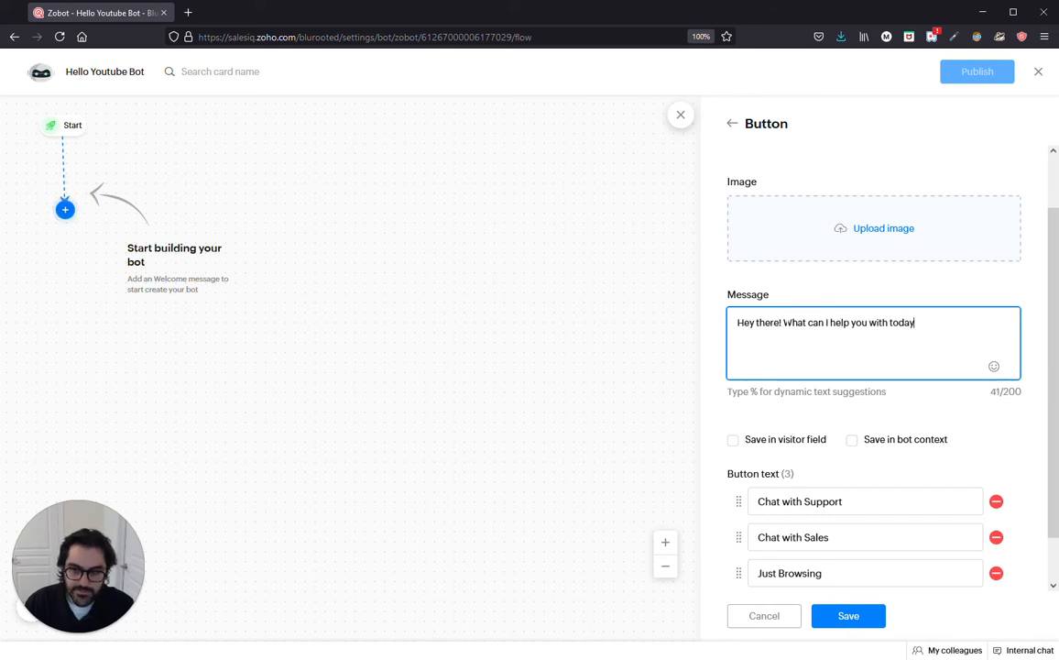
text(?)
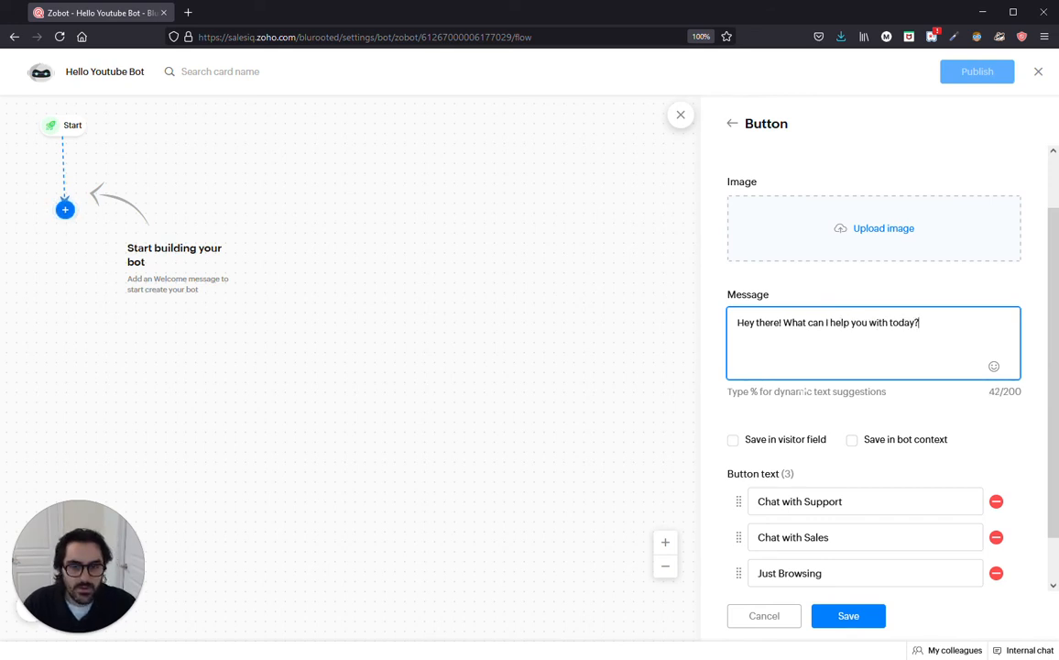
scroll(889, 471, down, 1)
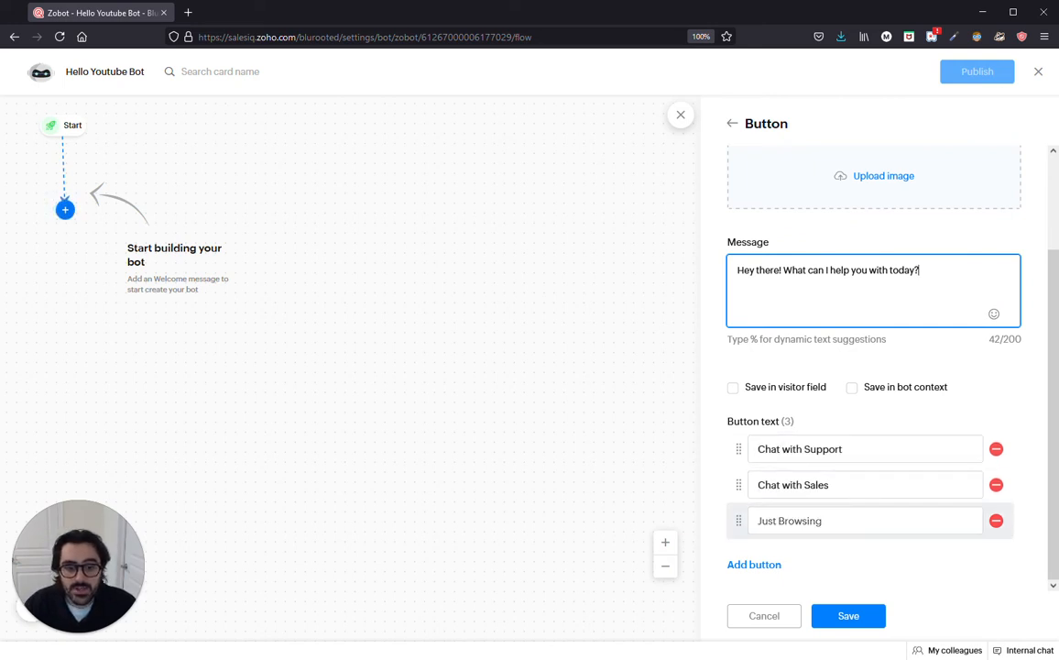
drag(832, 521, 741, 516)
text(Le)
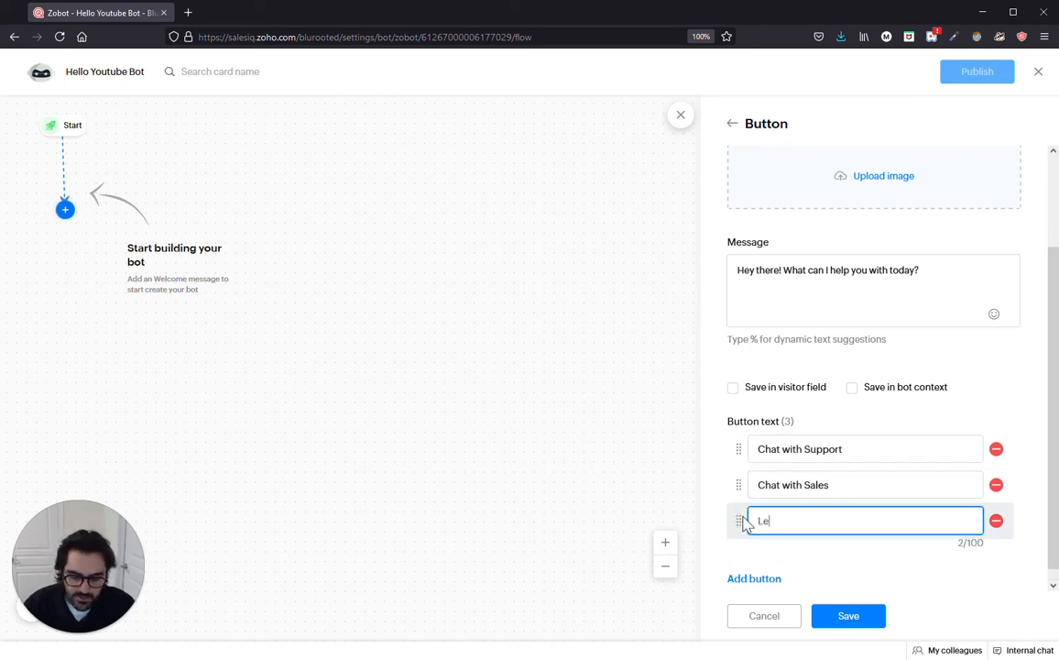
text(arn about pricing)
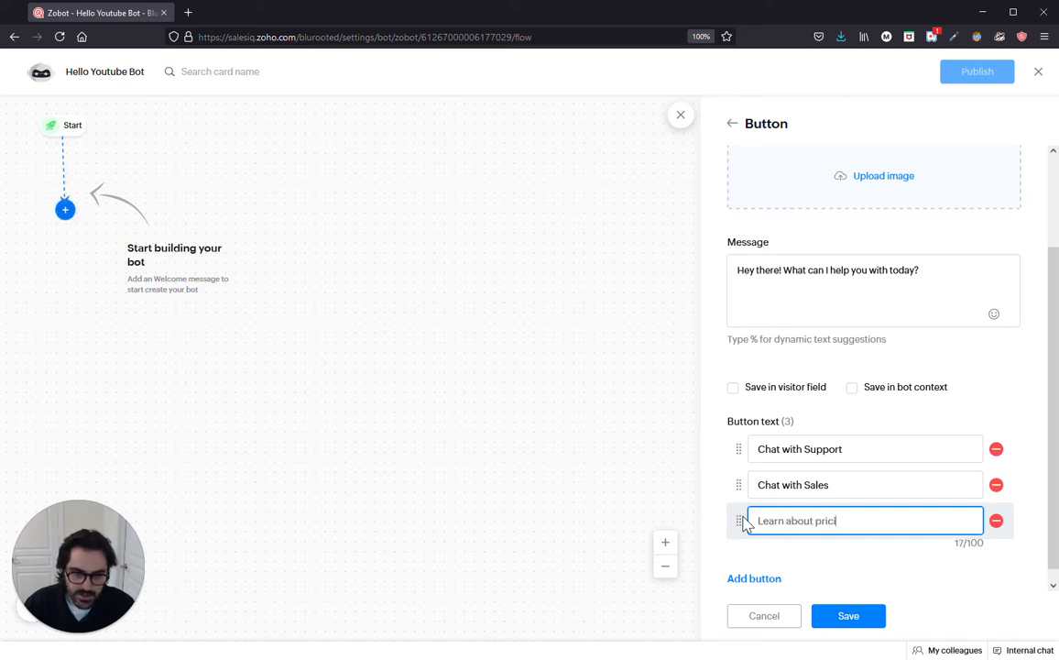
click(841, 621)
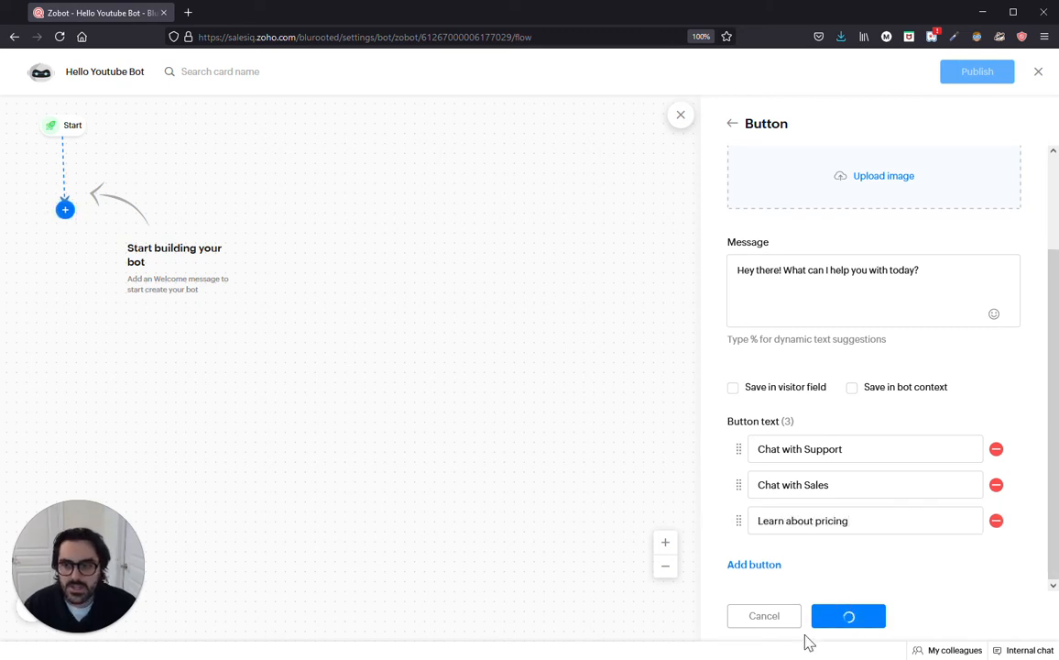
Step: Test the Options card in preview by choosing Chat with Support, then restart and close it
click(789, 609)
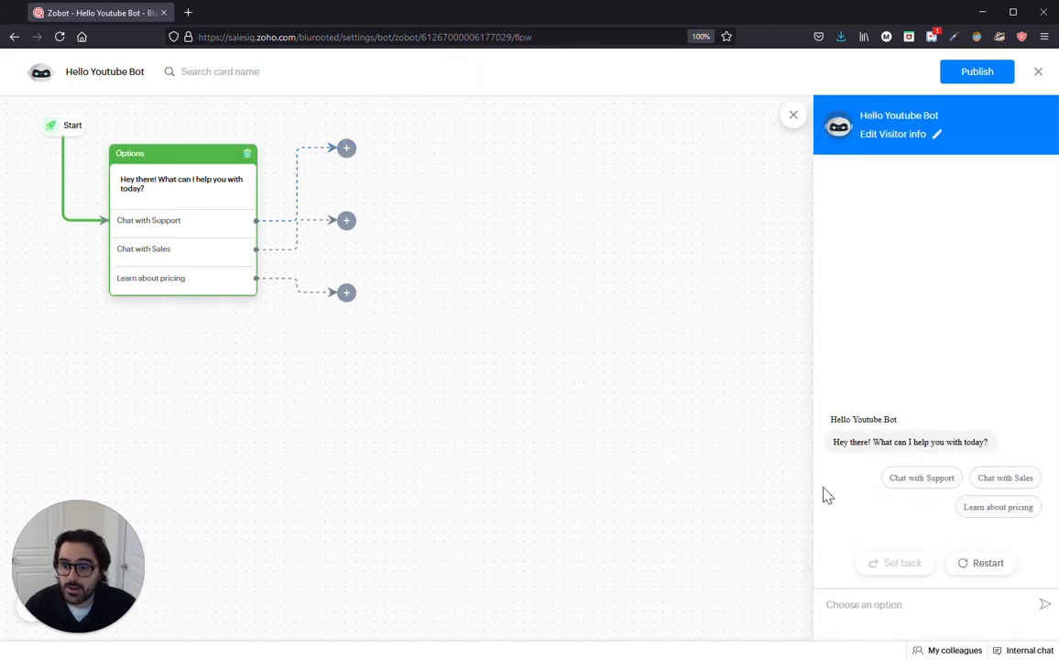
click(919, 477)
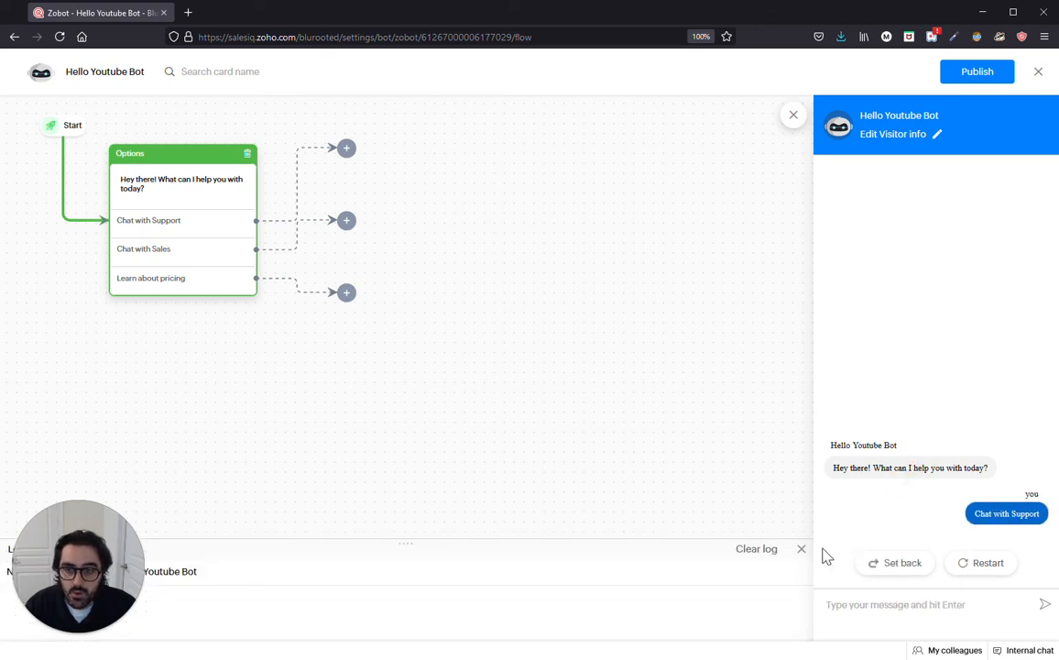
click(801, 549)
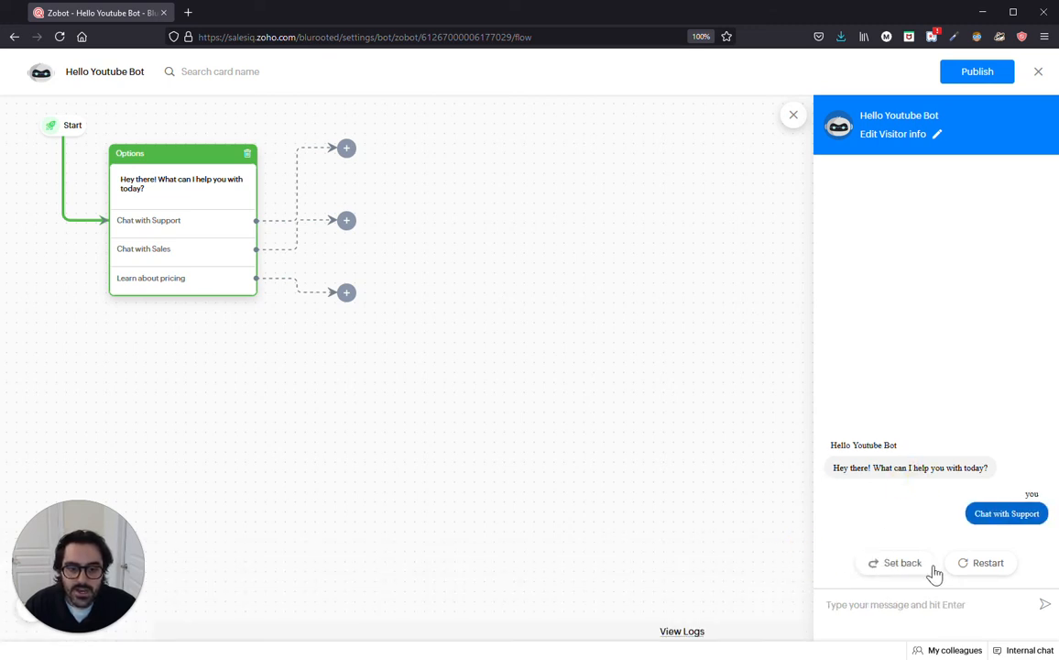
click(964, 562)
click(792, 114)
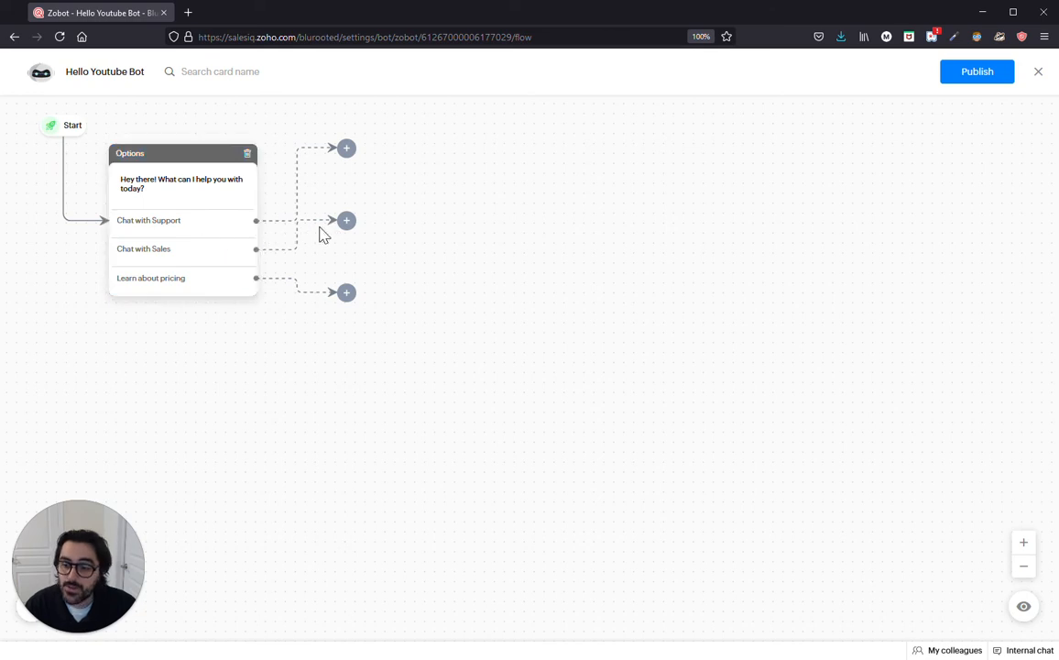
click(346, 221)
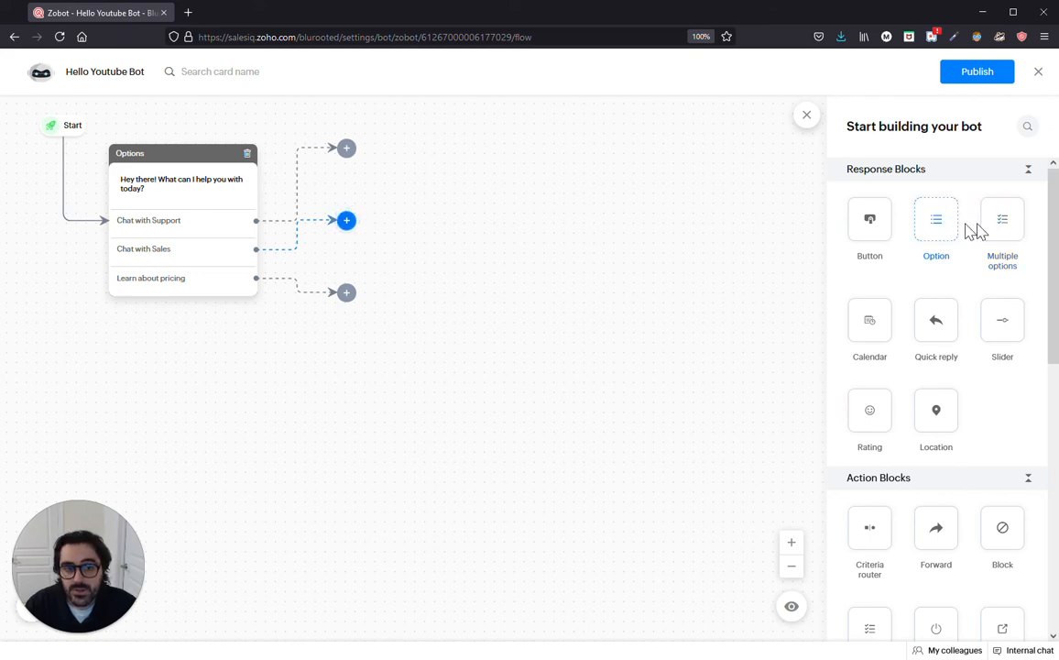
Step: Add a Multiple options card named 'Support Options' asking 'What type of support are you looking for?'
click(995, 220)
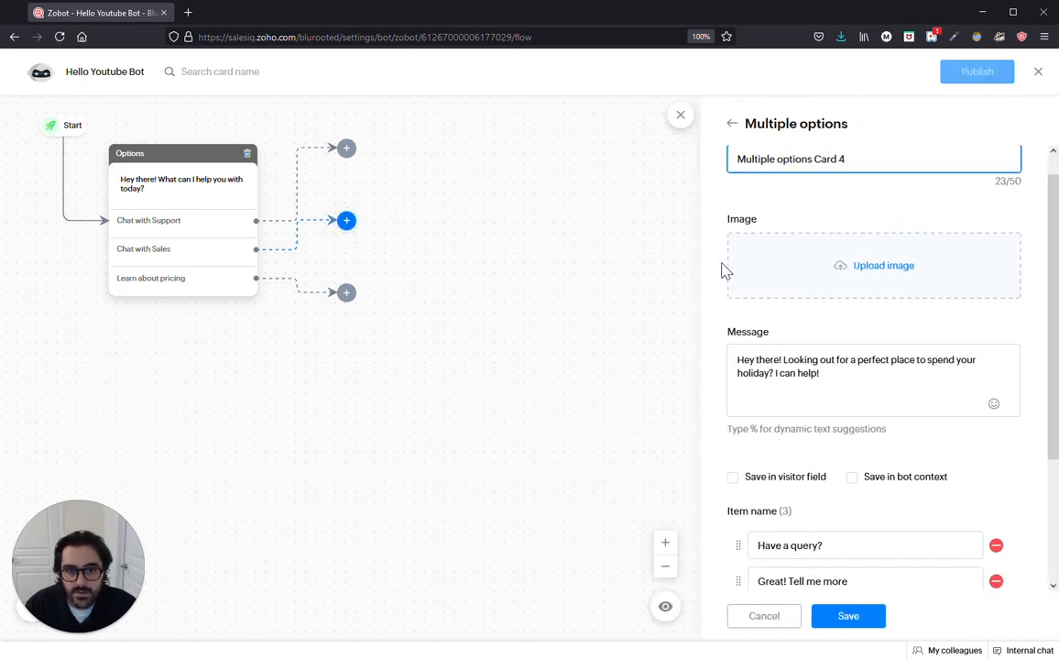
key(ctrl+a)
text(Su)
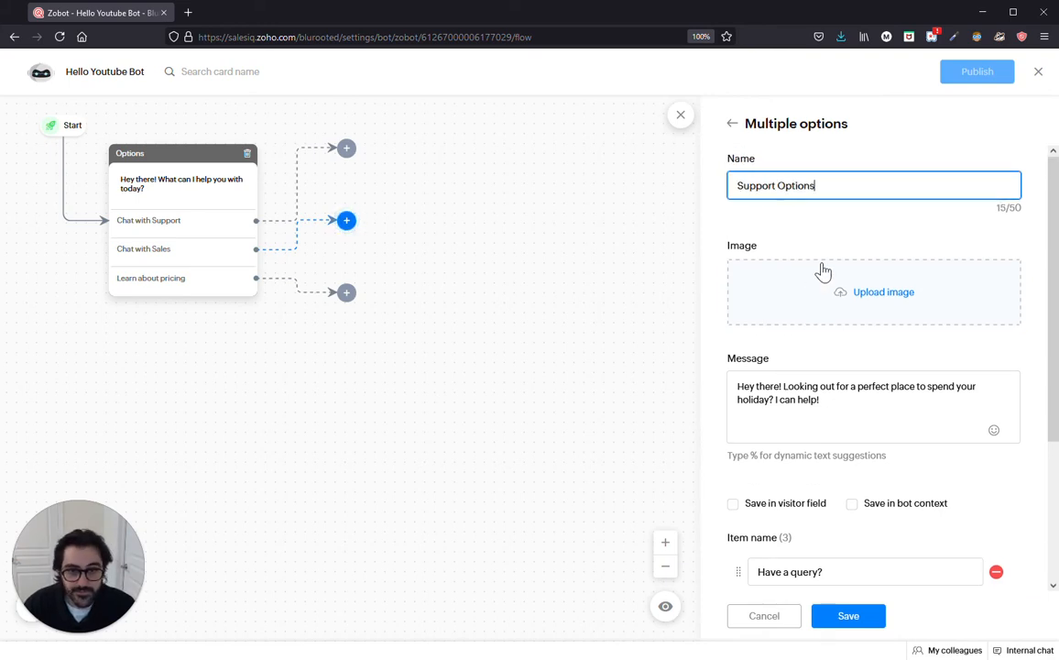
text(pport Options)
scroll(835, 284, down, 1)
click(780, 338)
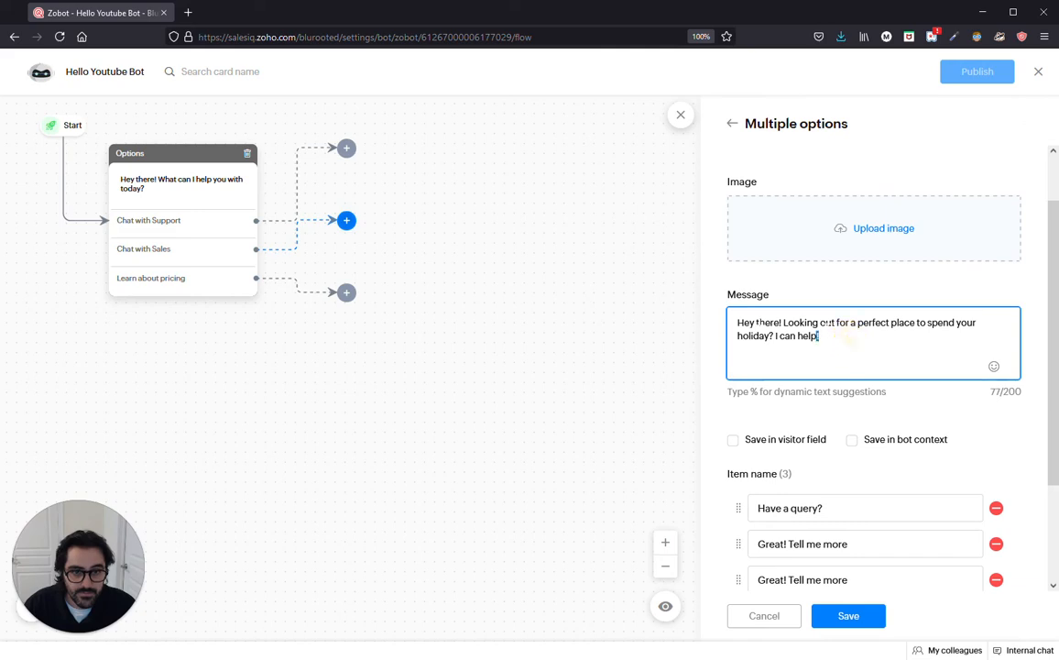
key(ctrl+a)
text(What)
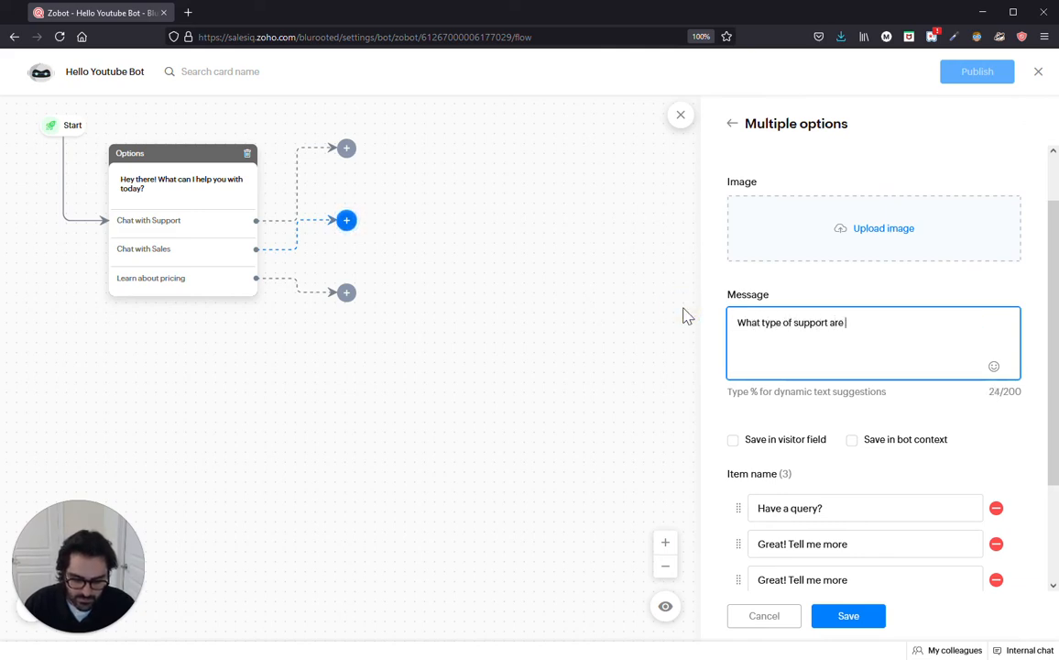
text( type of support are you looking for)
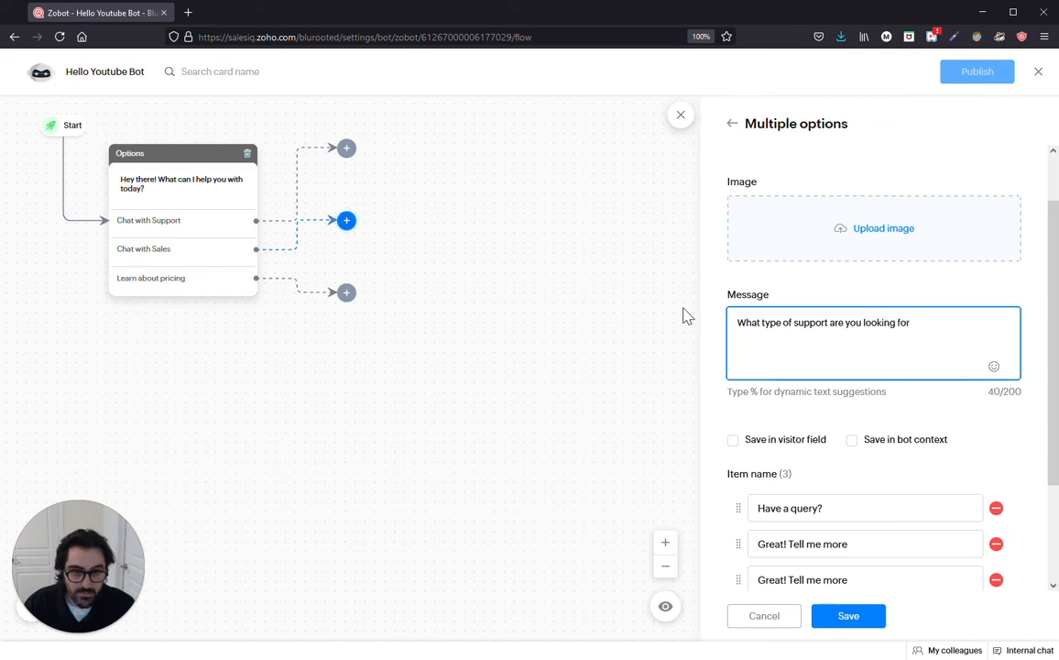
text(?)
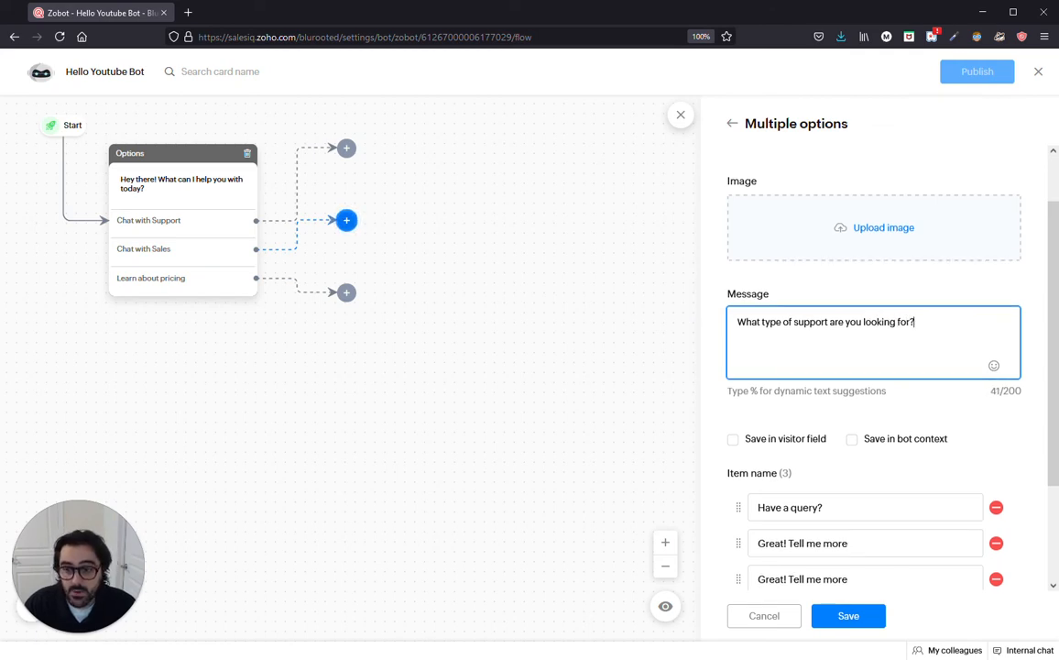
Step: Set the choices to Billing Support and Technical Support, remove the third choice, and save
scroll(825, 358, down, 1)
click(796, 445)
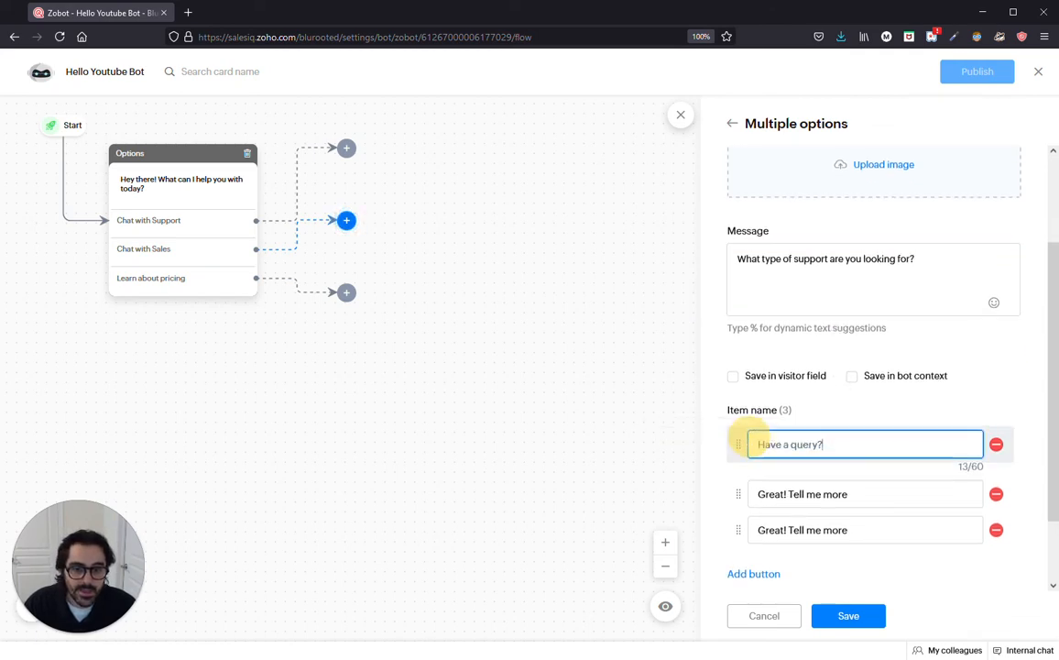
key(ctrl+a)
text(B)
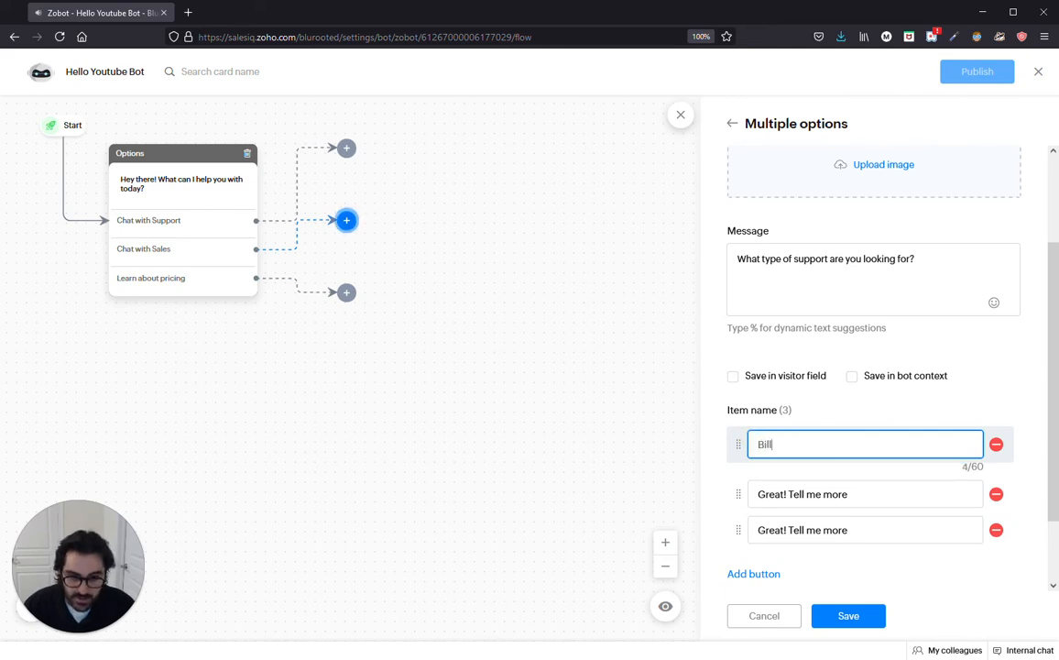
key(Tab)
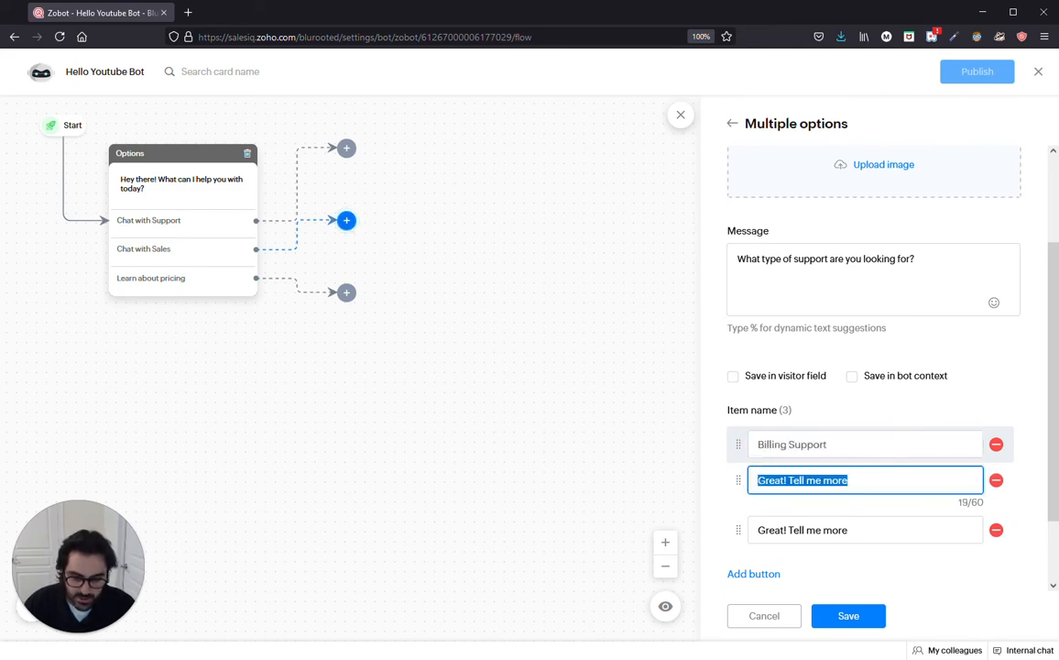
text(Technical Support)
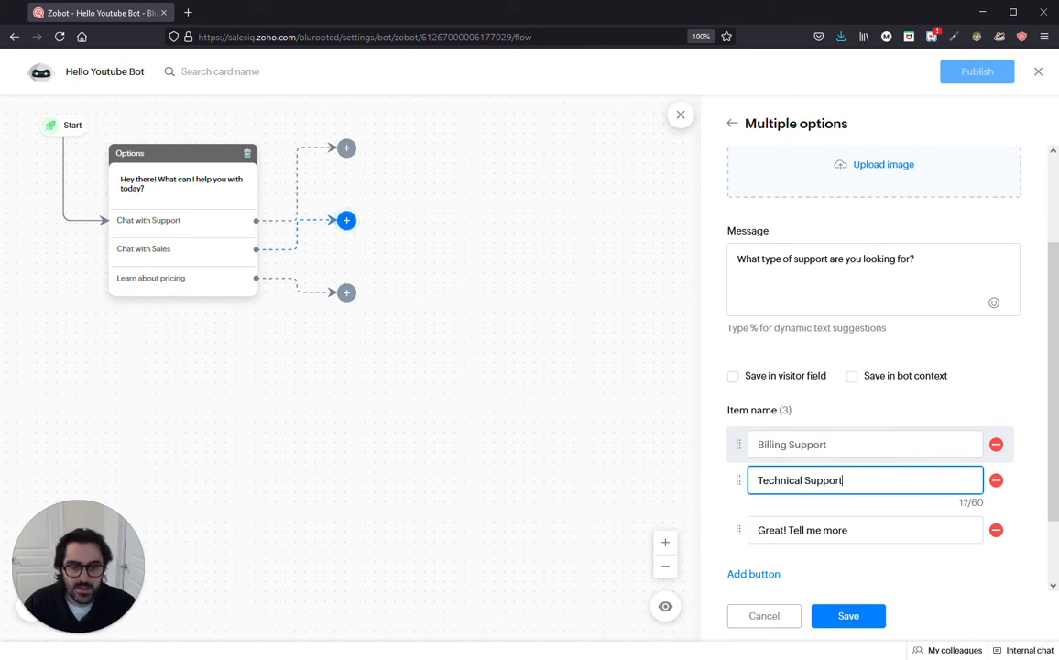
click(1002, 546)
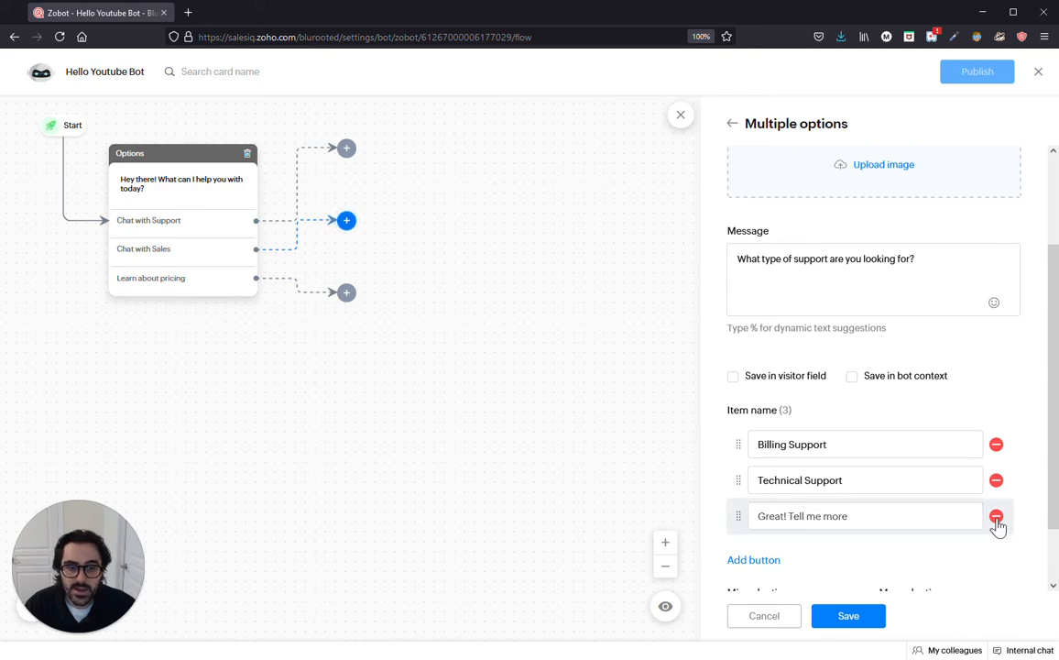
click(996, 517)
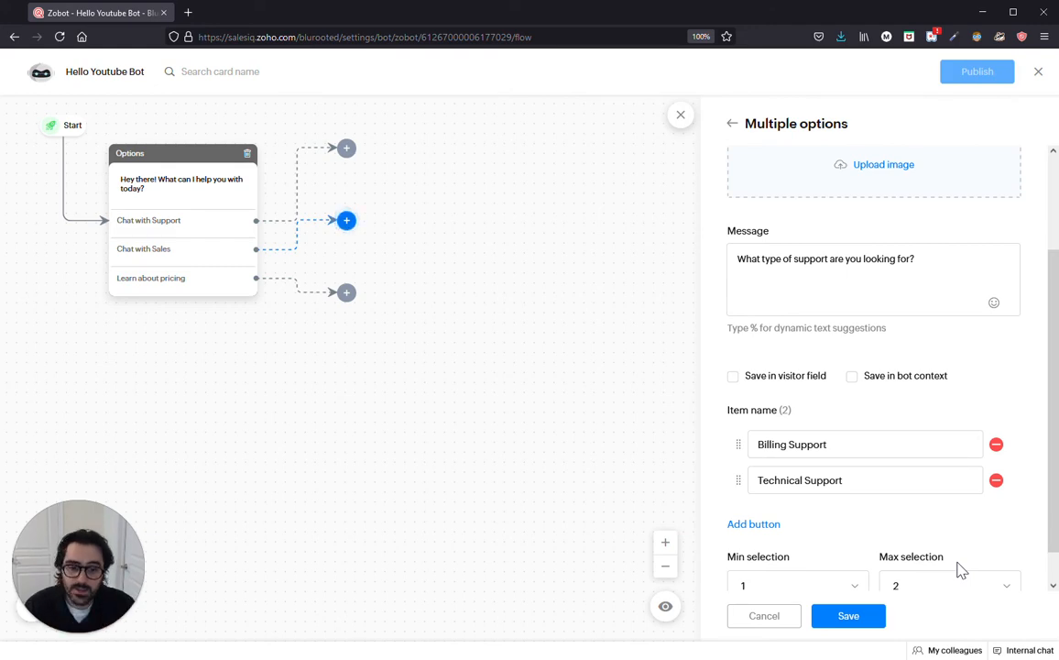
scroll(898, 568, down, 1)
click(847, 615)
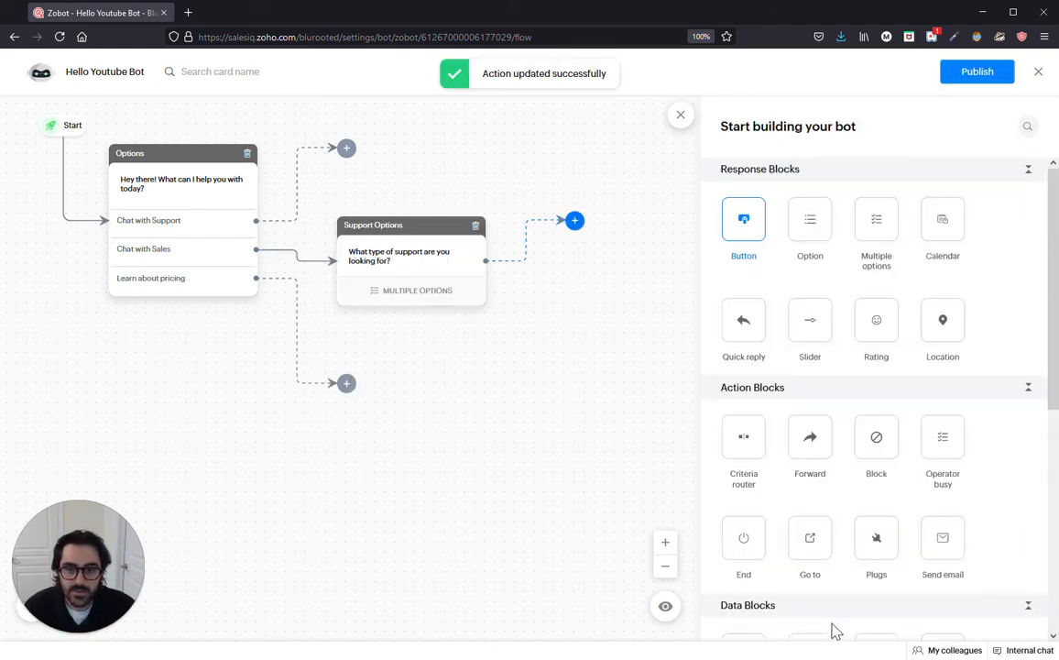
Step: Preview the bot and reply Chat with Support to the greeting
click(790, 606)
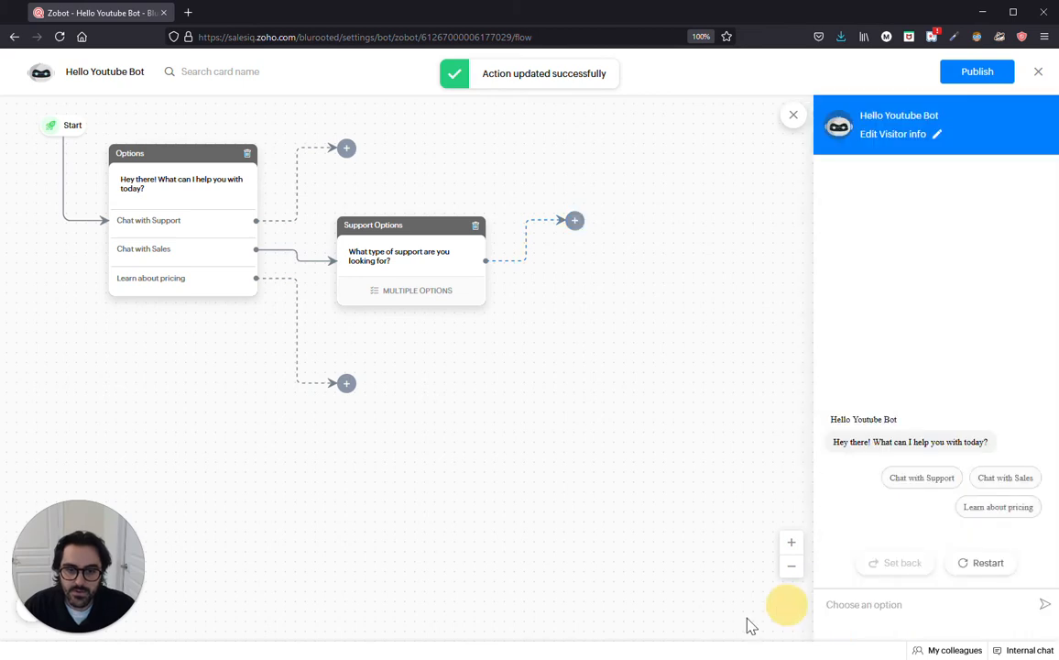
click(924, 494)
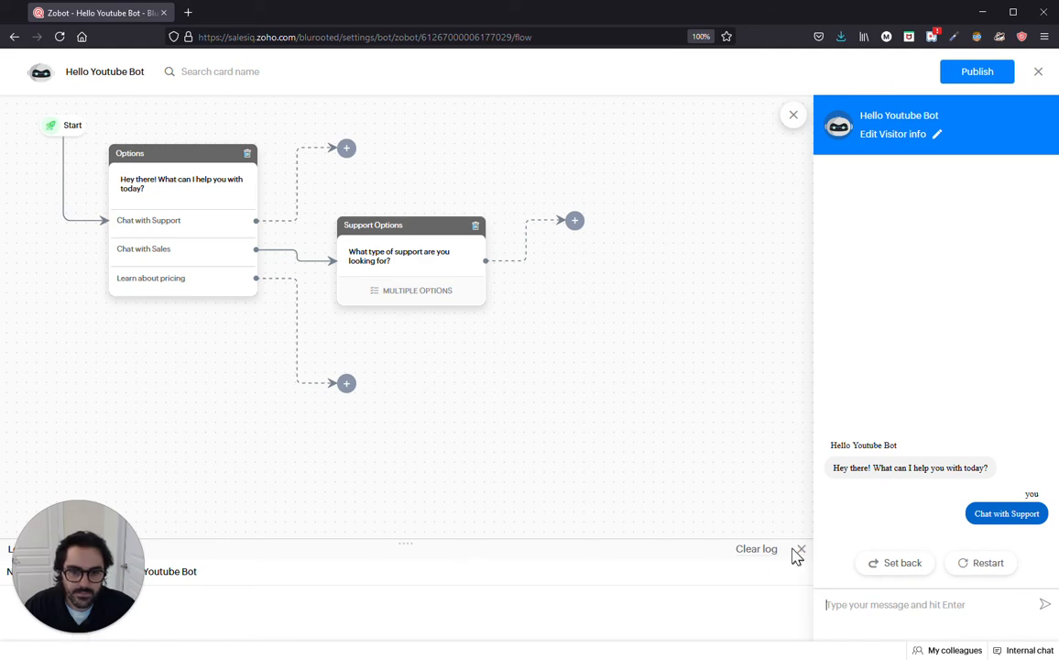
Step: Relink Support Options from the Chat with Sales branch to Chat with Support, then reopen the preview
click(902, 564)
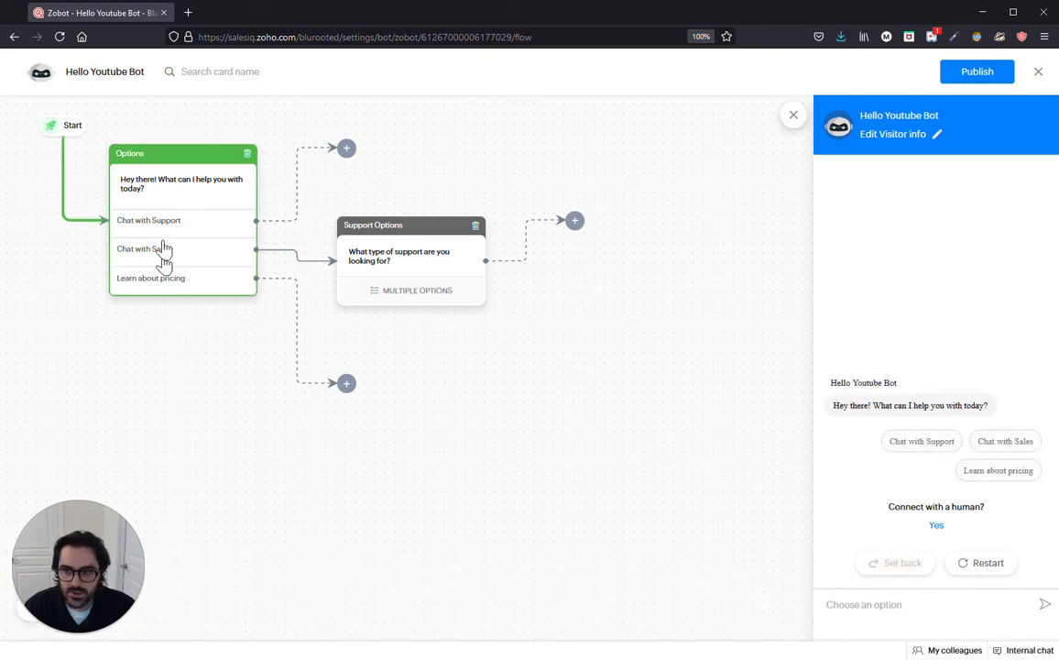
drag(359, 253, 470, 257)
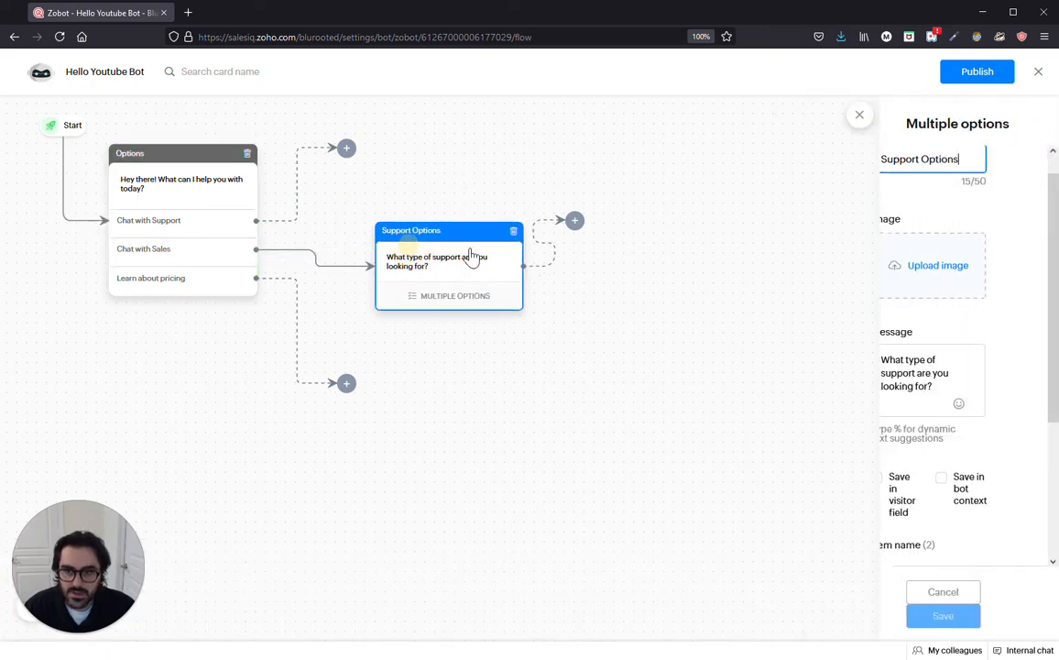
click(315, 259)
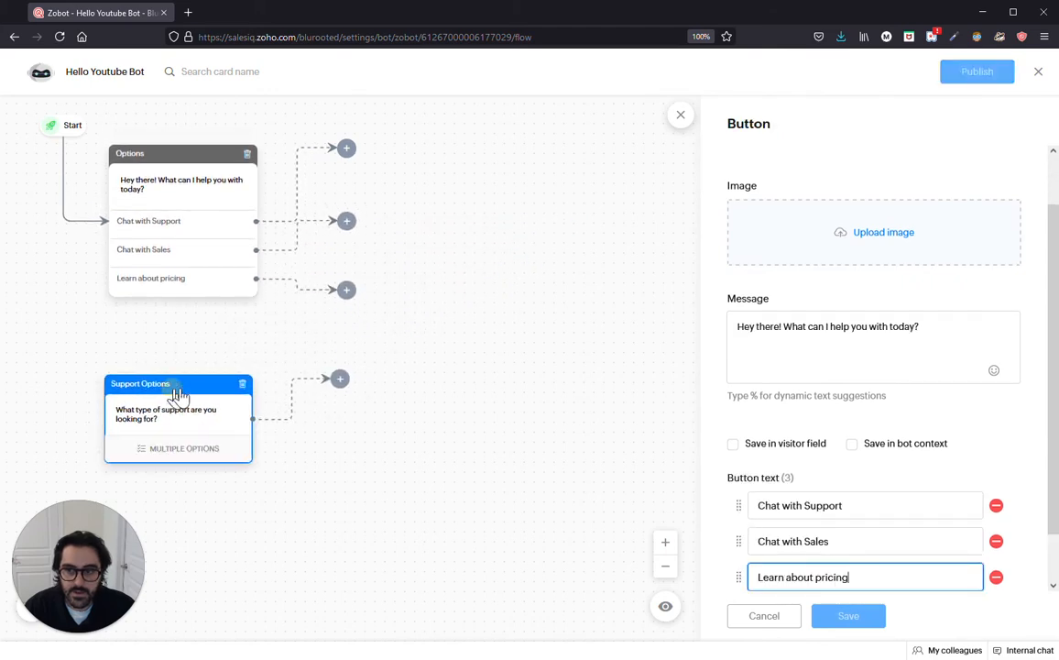
drag(172, 386, 488, 127)
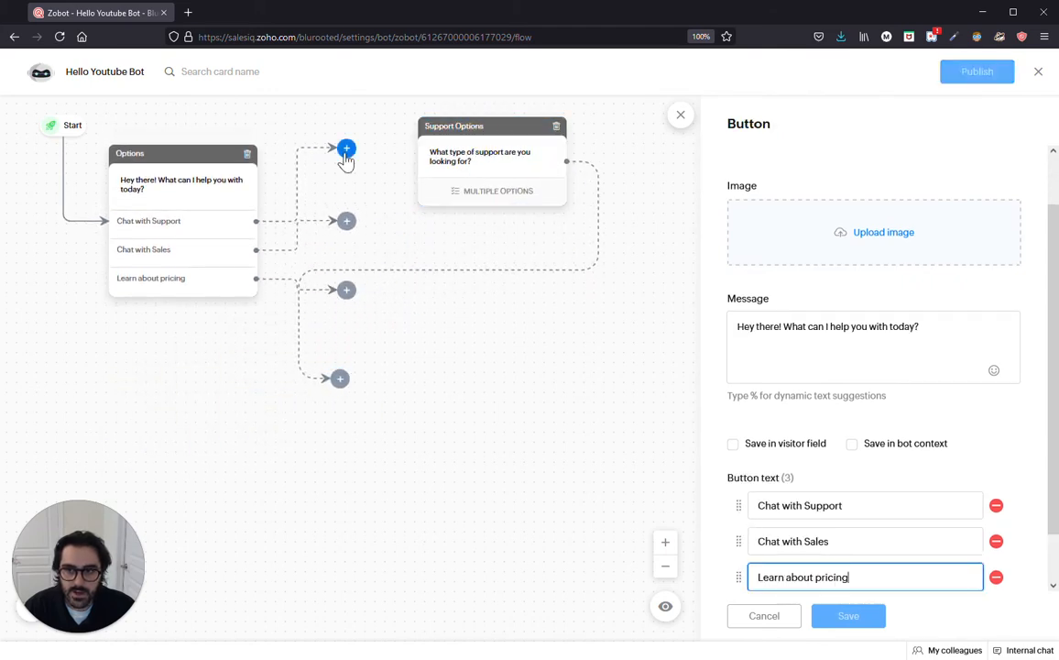
drag(348, 149, 416, 171)
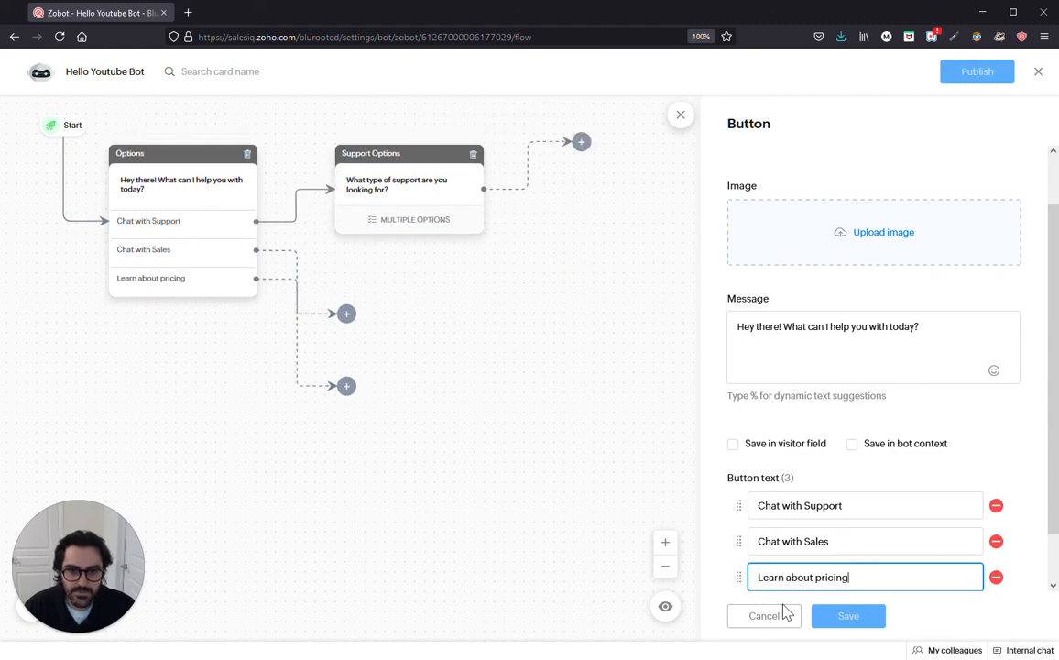
click(735, 622)
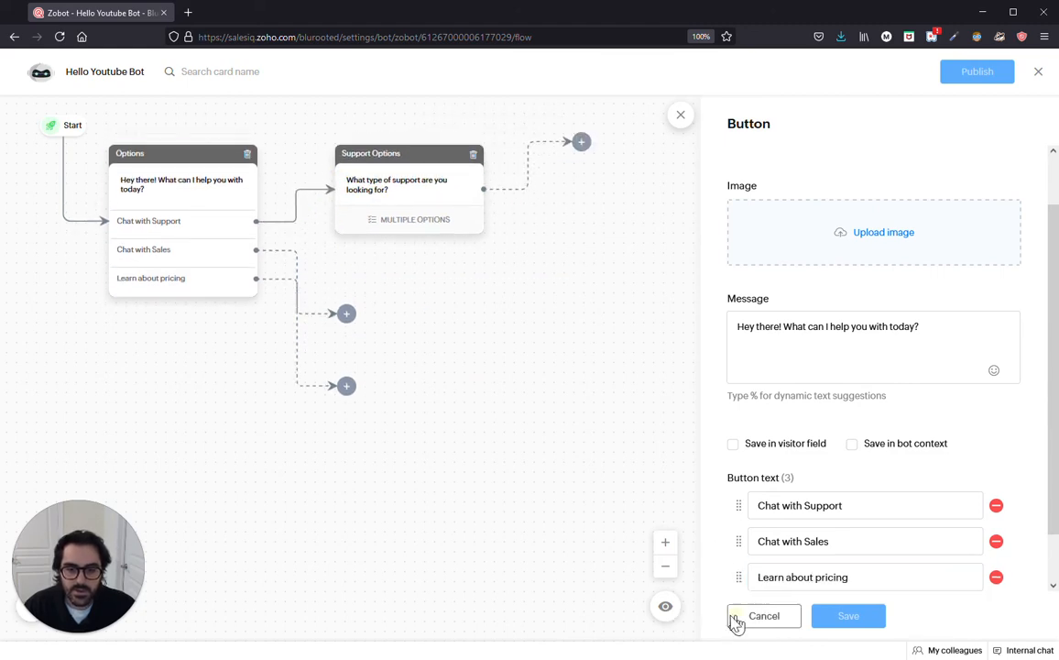
click(1023, 614)
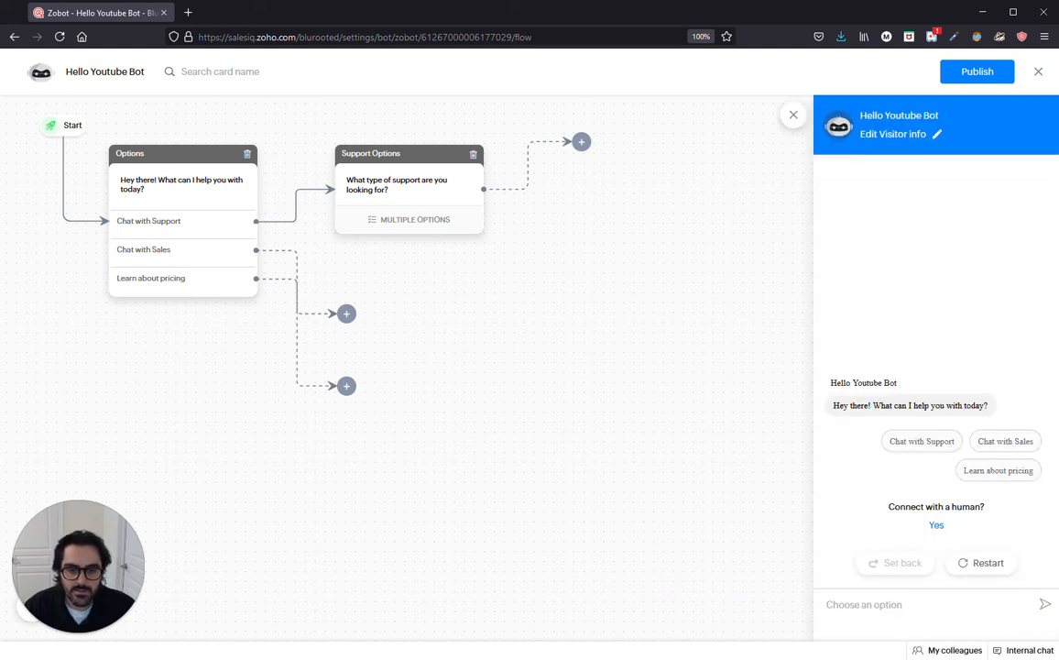
Step: Restart the preview and test Chat with Support, choosing and confirming Billing Support
click(979, 563)
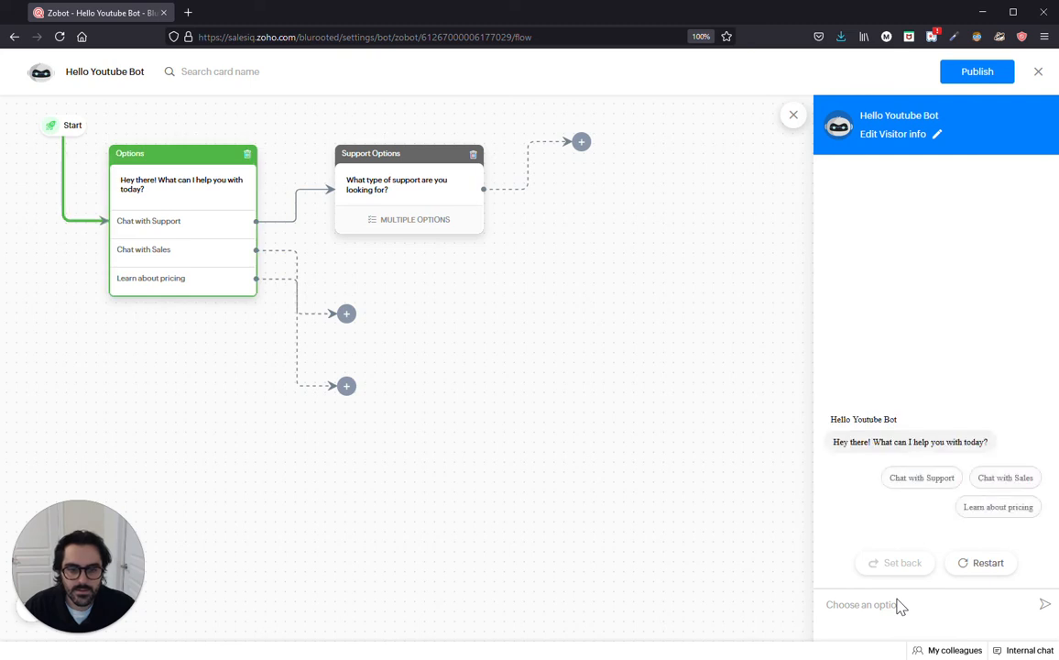
click(913, 477)
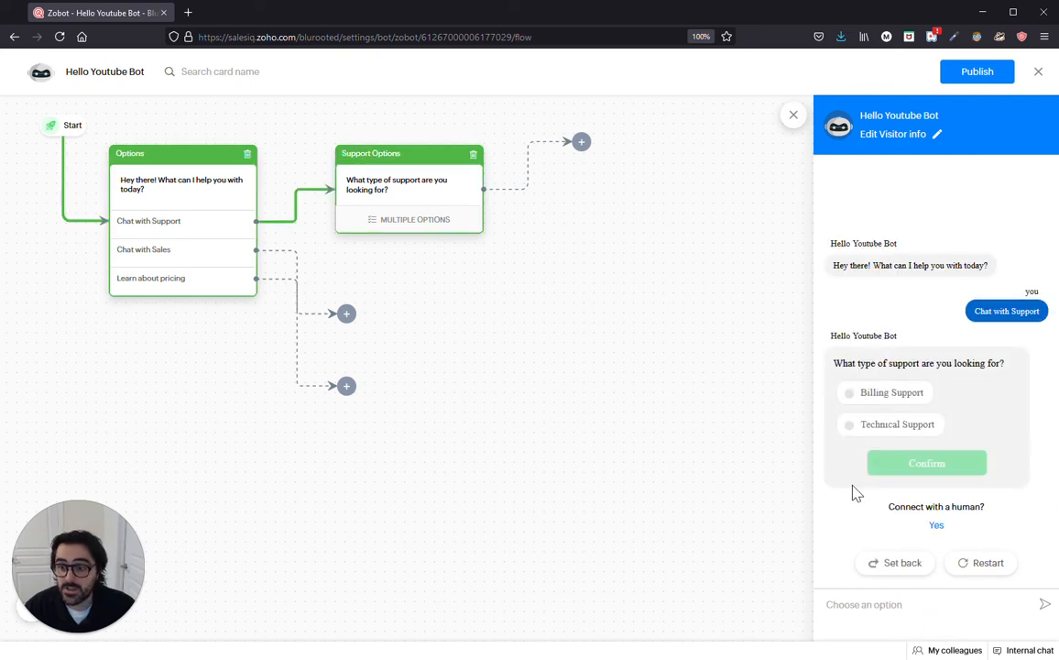
click(848, 392)
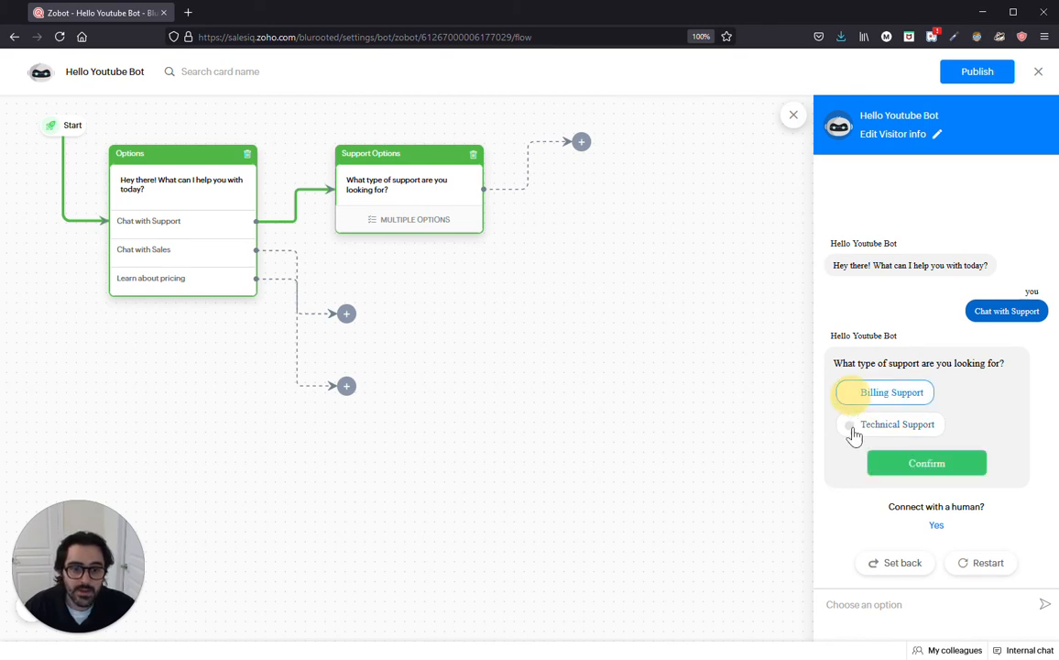
click(896, 468)
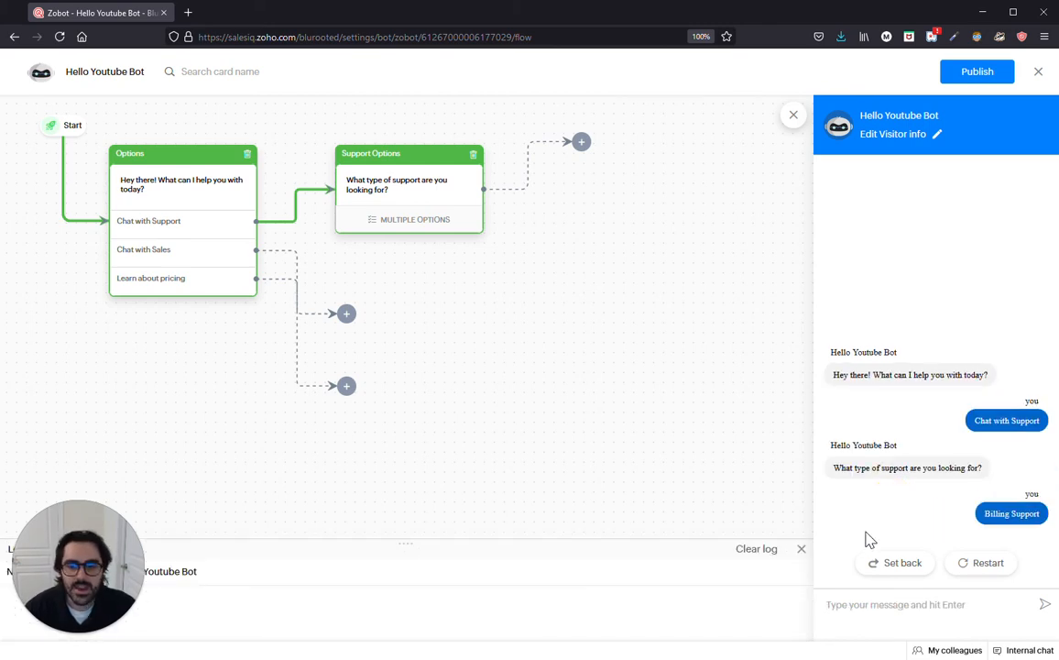
click(800, 549)
click(967, 567)
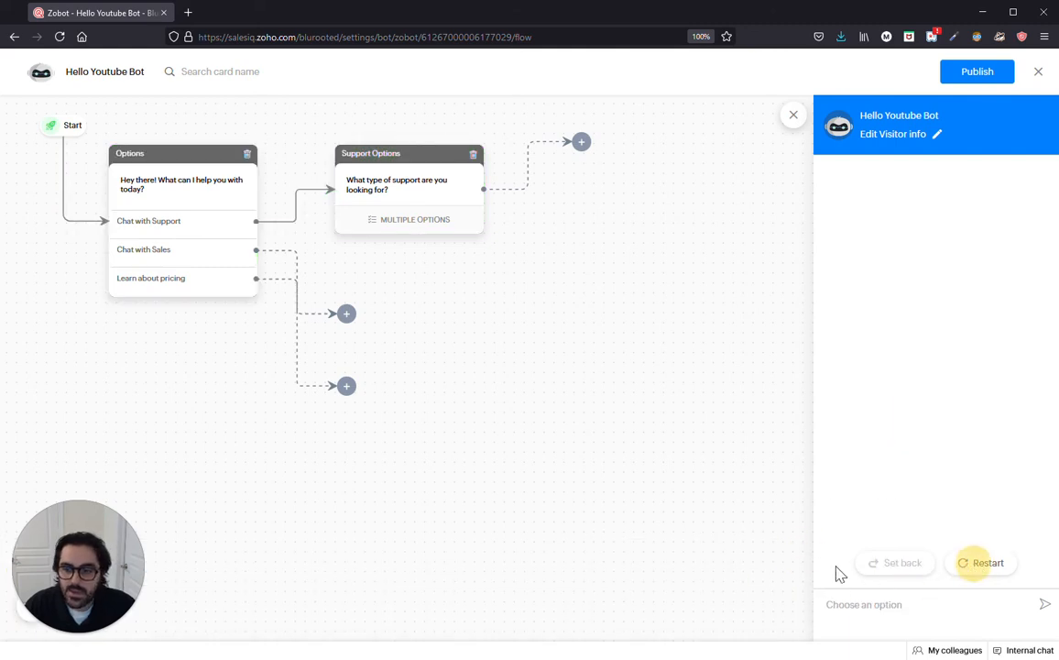
Step: Close the preview, check the Support Options card, and start adding a block after it
click(794, 115)
click(459, 179)
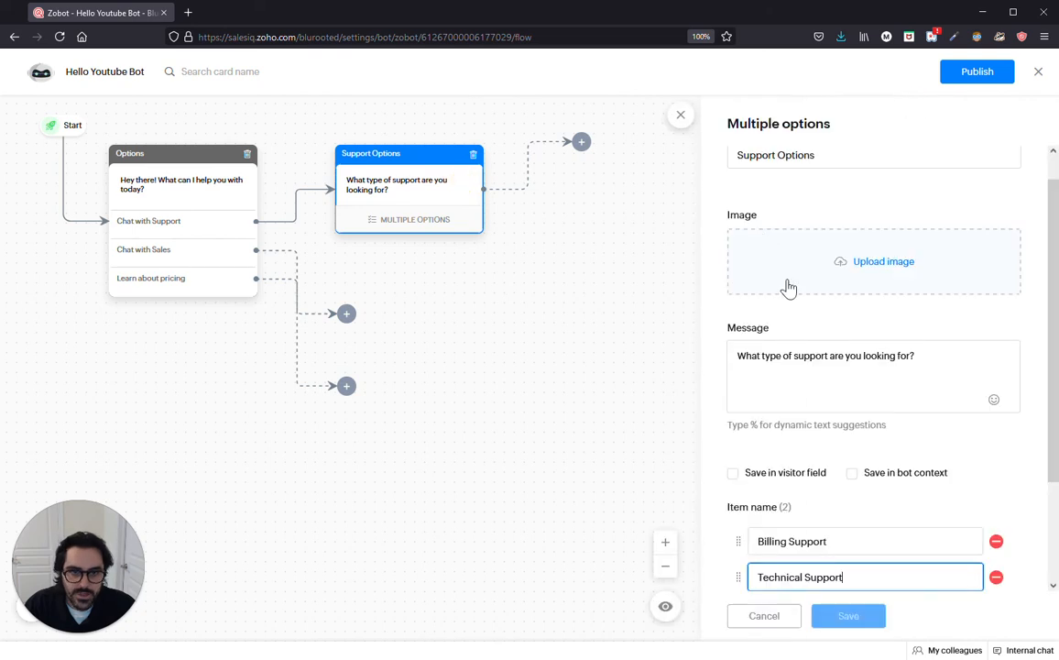
click(681, 116)
click(581, 142)
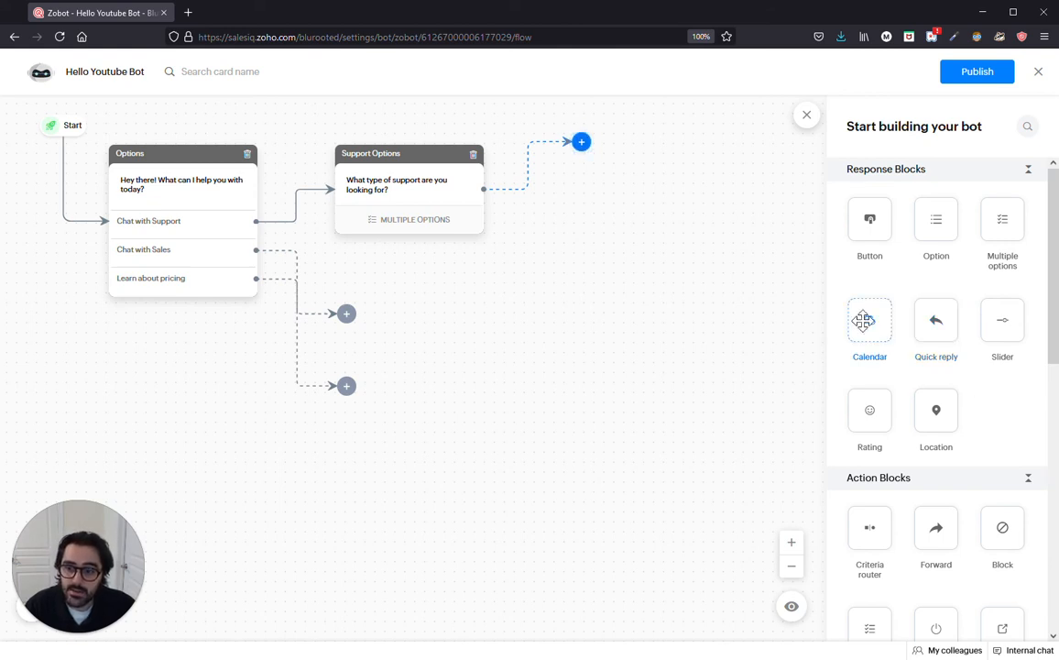
Step: Add a Name card after Support Options asking 'Please give us your name before the support session' and save it
scroll(896, 443, down, 2)
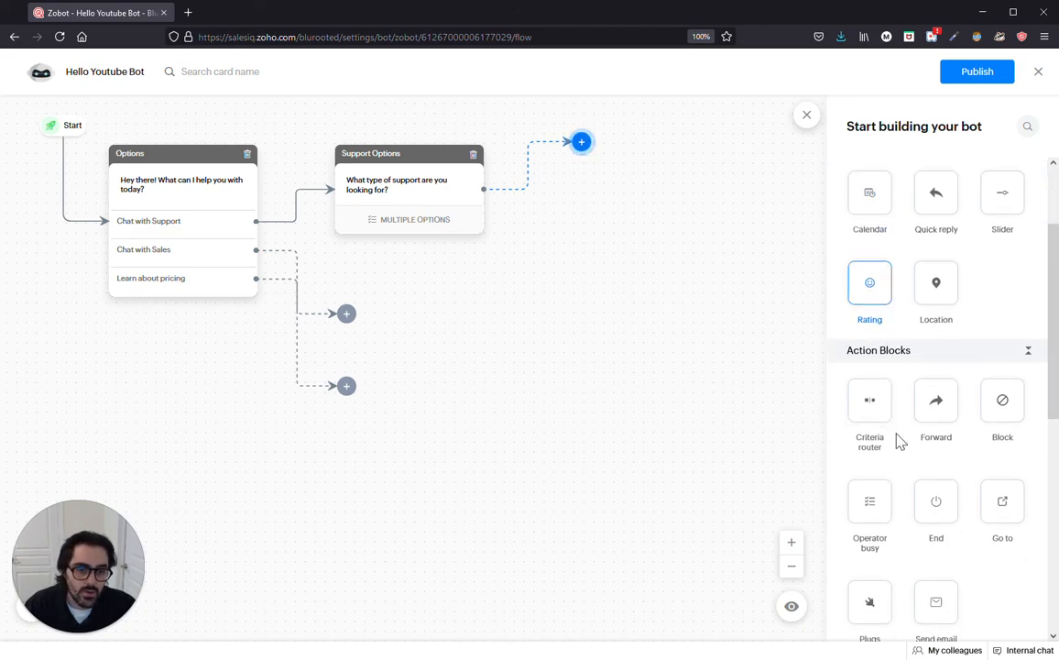
scroll(898, 442, down, 2)
scroll(906, 426, down, 3)
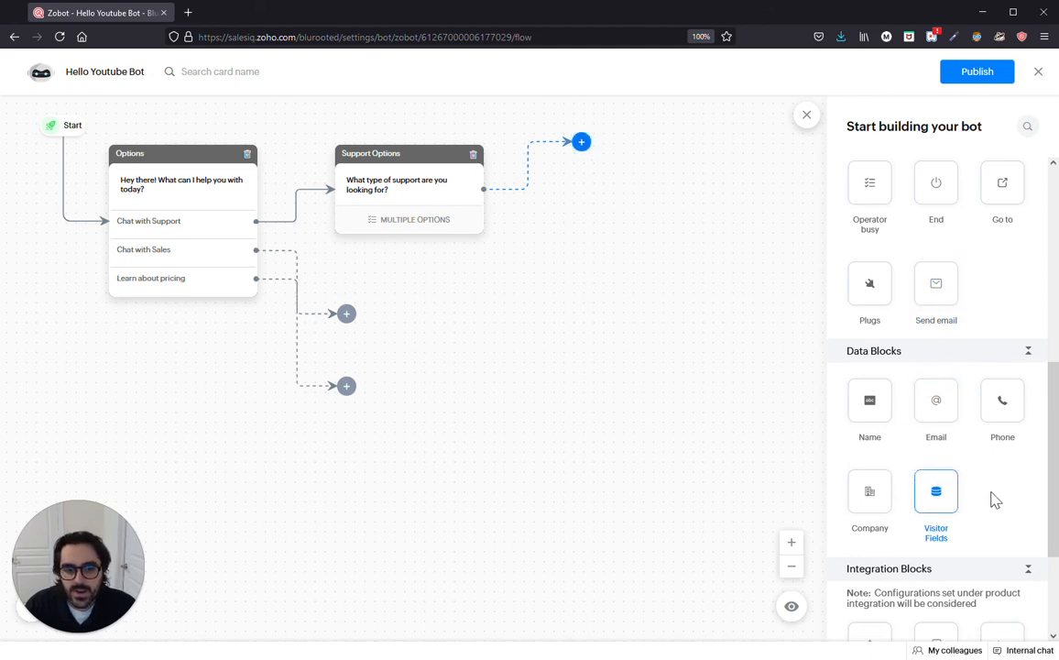
scroll(997, 500, up, 1)
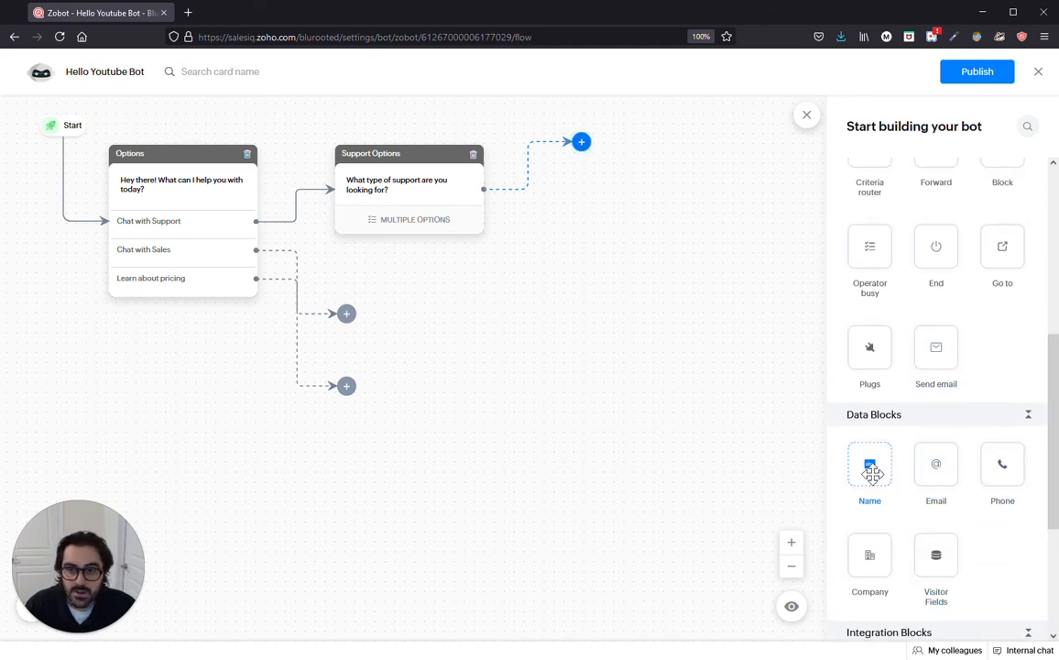
drag(872, 472, 625, 144)
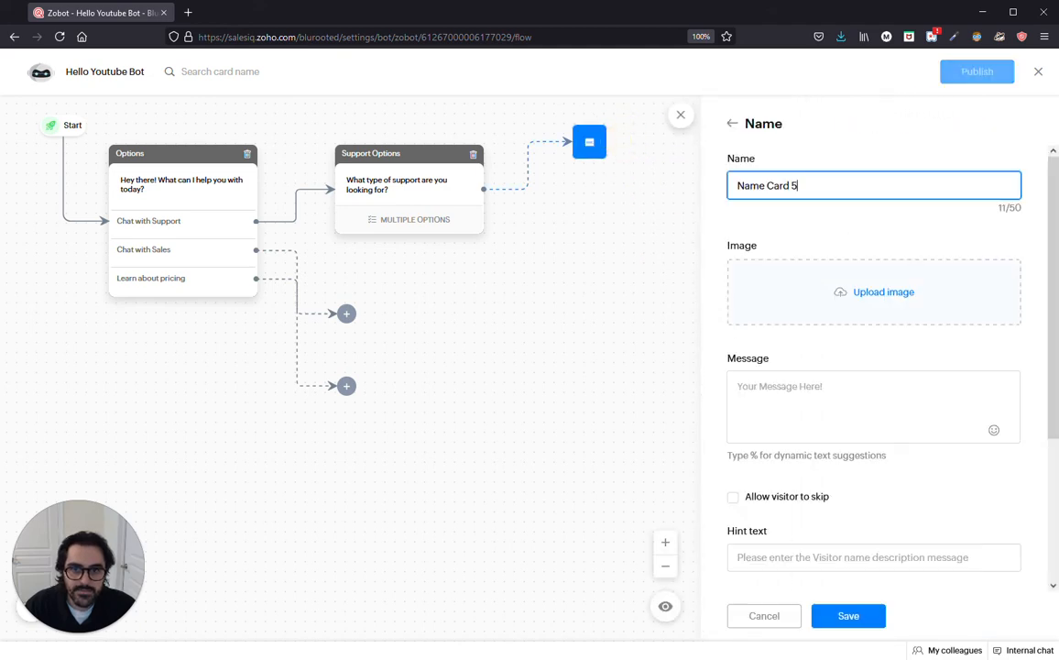
scroll(846, 398, down, 3)
scroll(831, 389, up, 1)
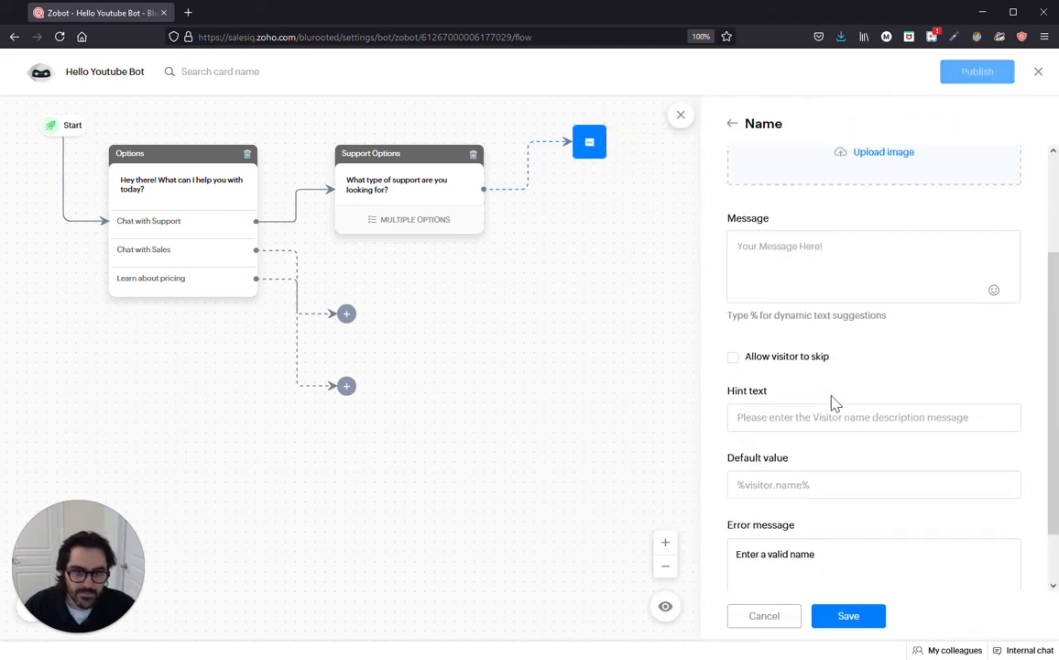
scroll(831, 389, up, 1)
click(737, 321)
text(Please giv)
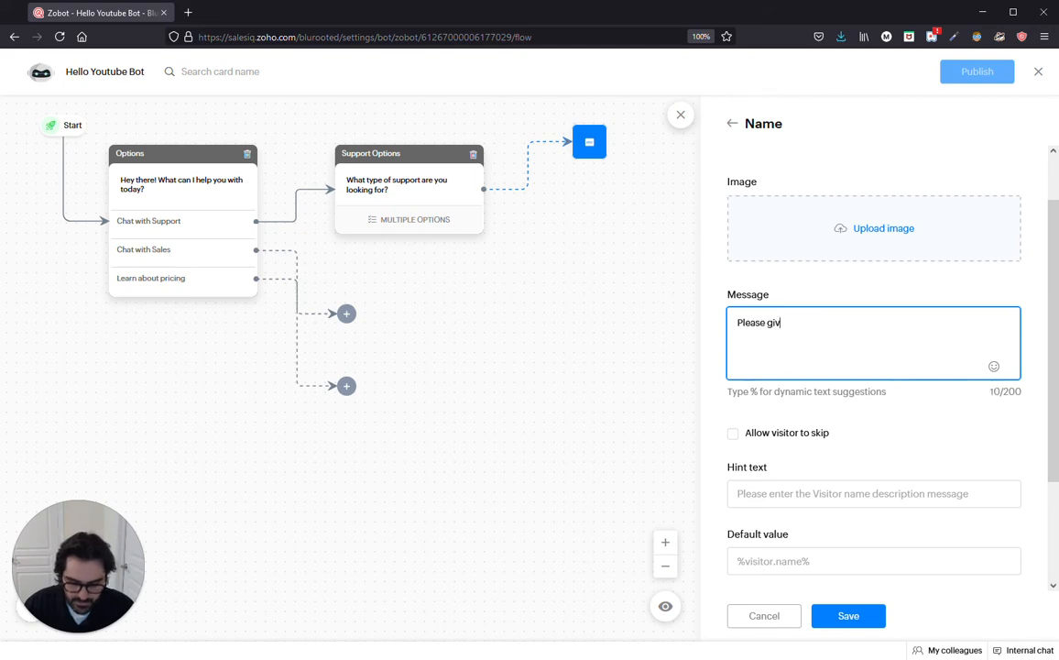
text(e us your name before the support)
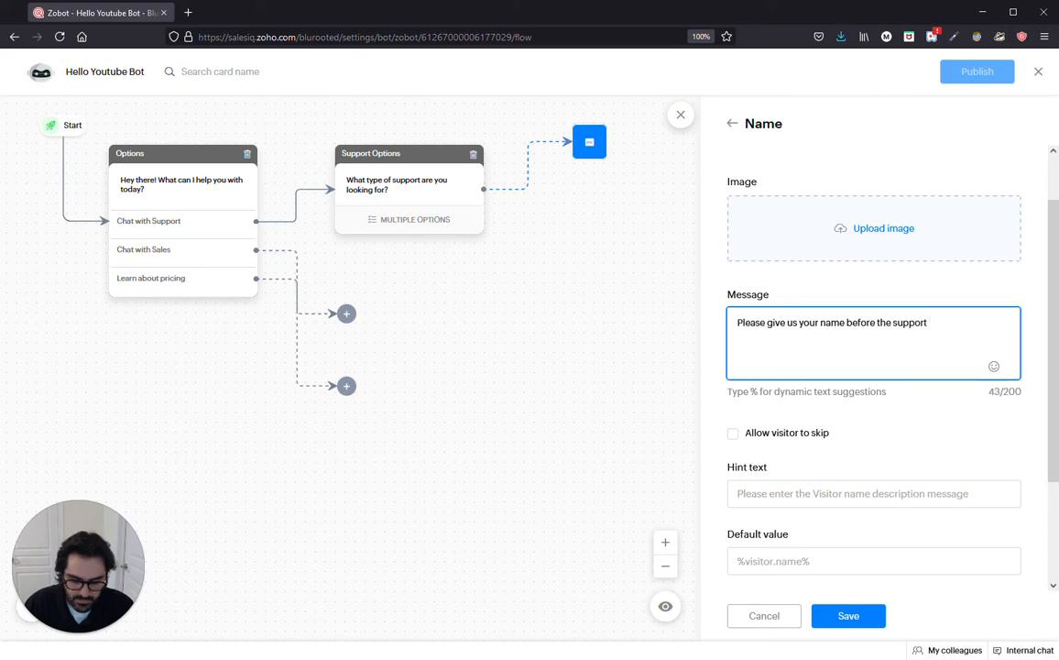
text( session)
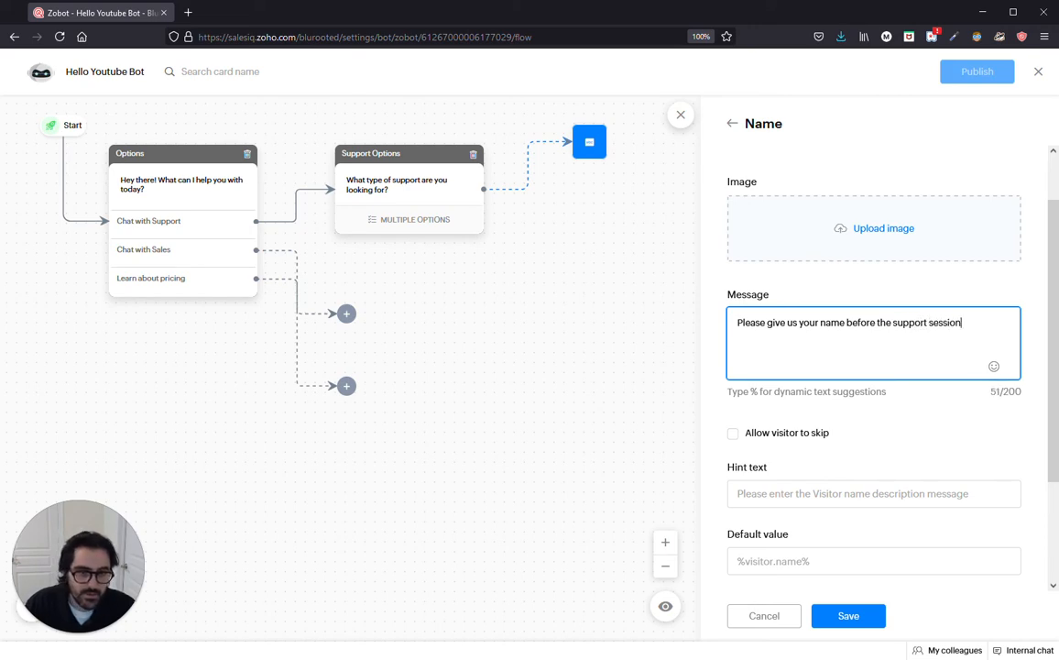
click(866, 612)
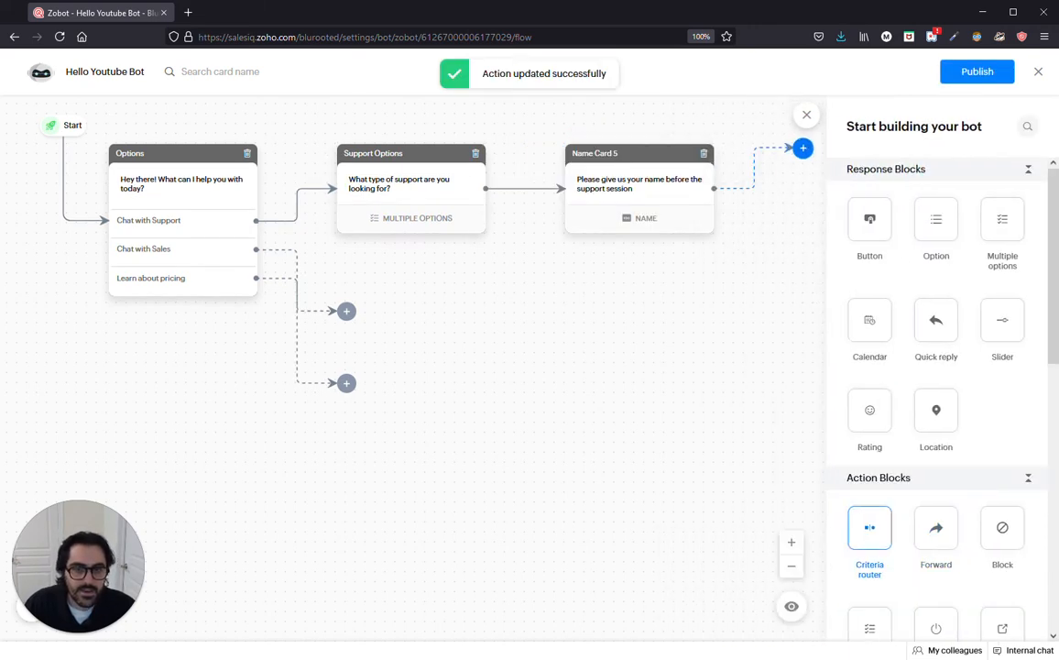
Step: Add an Email card after Name Card 5 with message 'Please give us your email before the support session'
scroll(917, 440, down, 4)
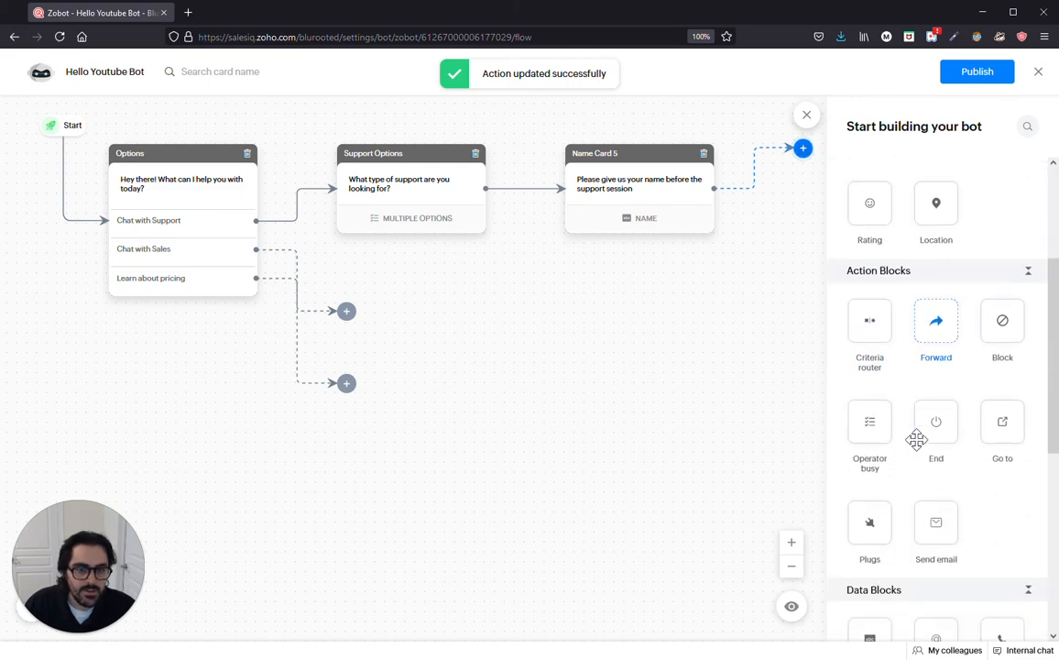
drag(937, 468, 803, 152)
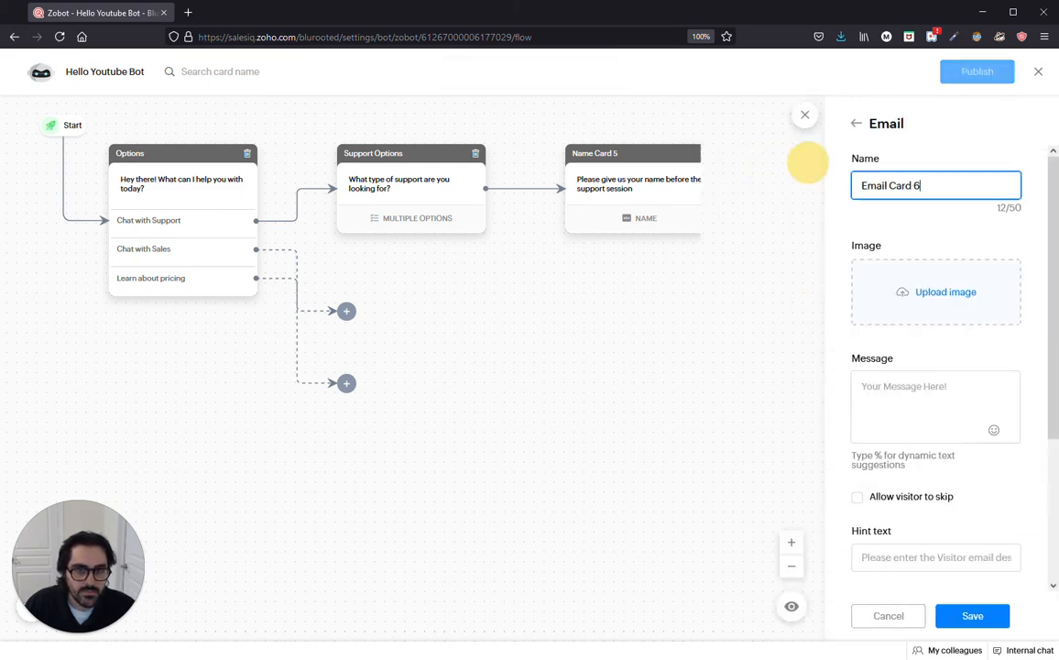
click(951, 407)
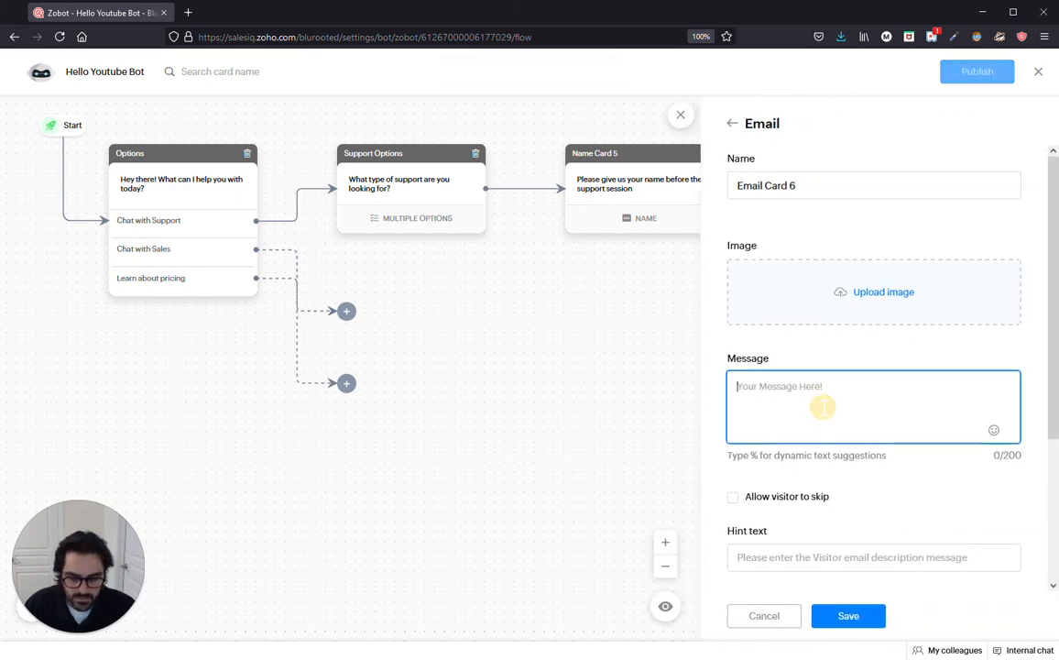
text(Please give us)
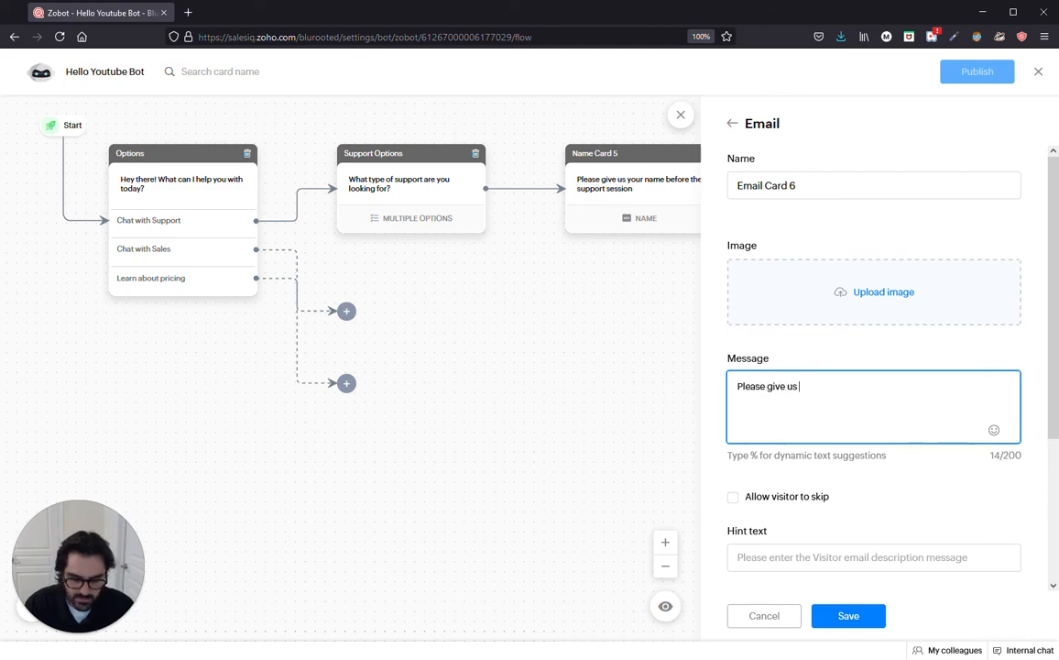
text( your email before t)
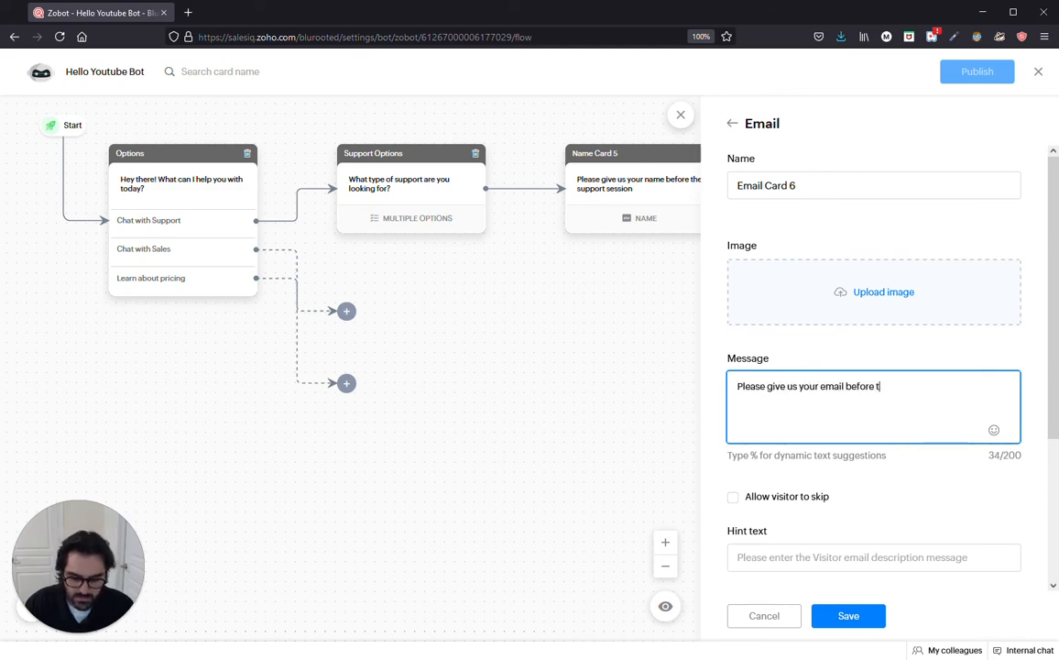
text(he suport session)
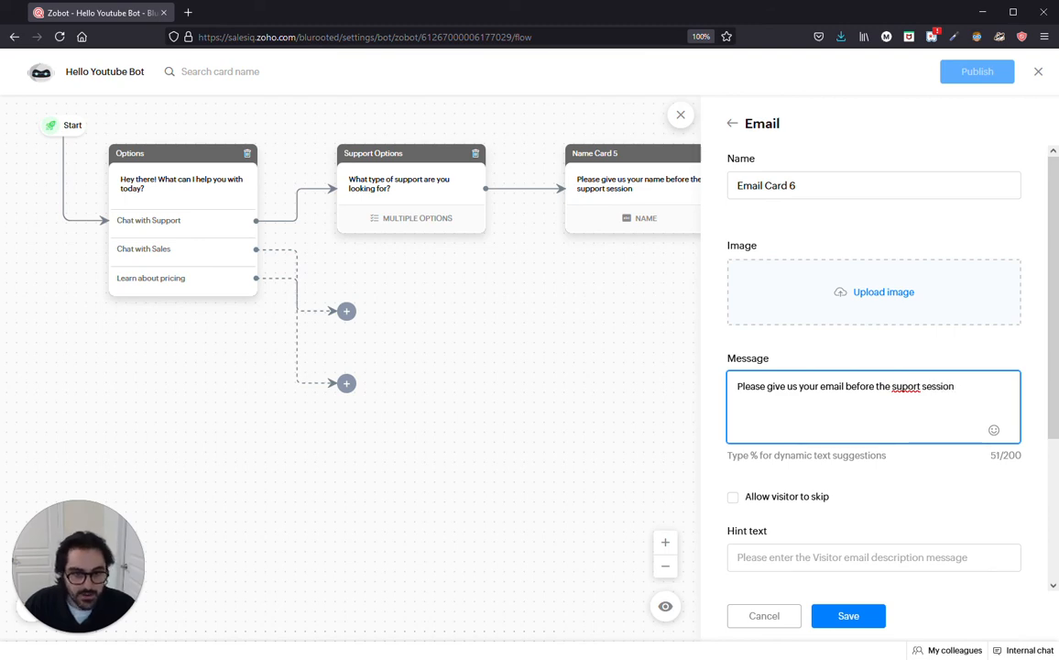
text(pport session)
click(907, 388)
text(p)
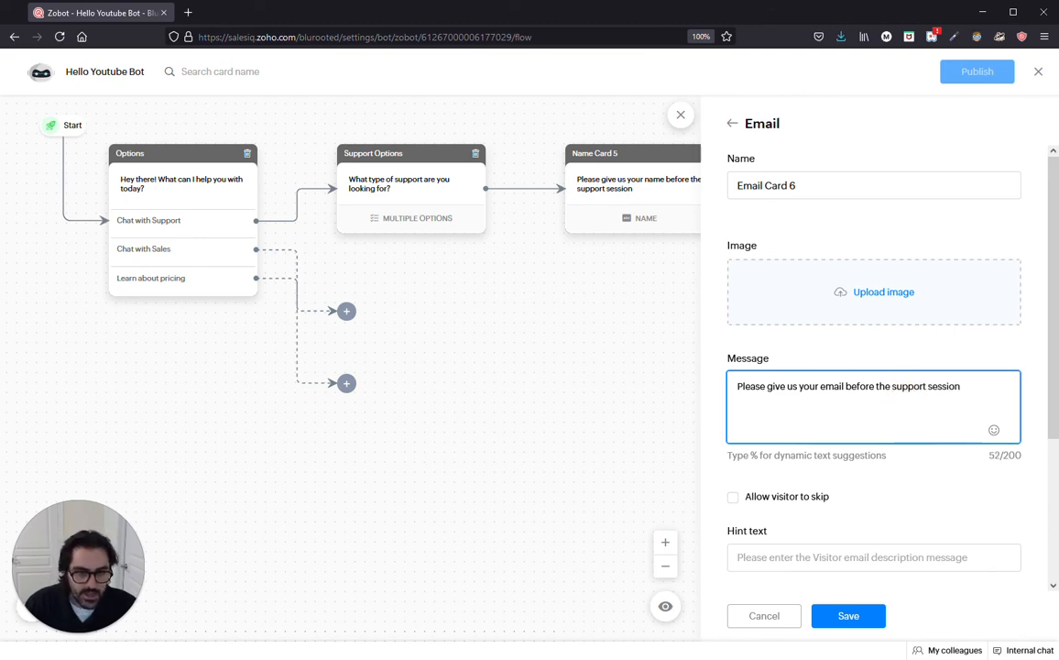
click(977, 390)
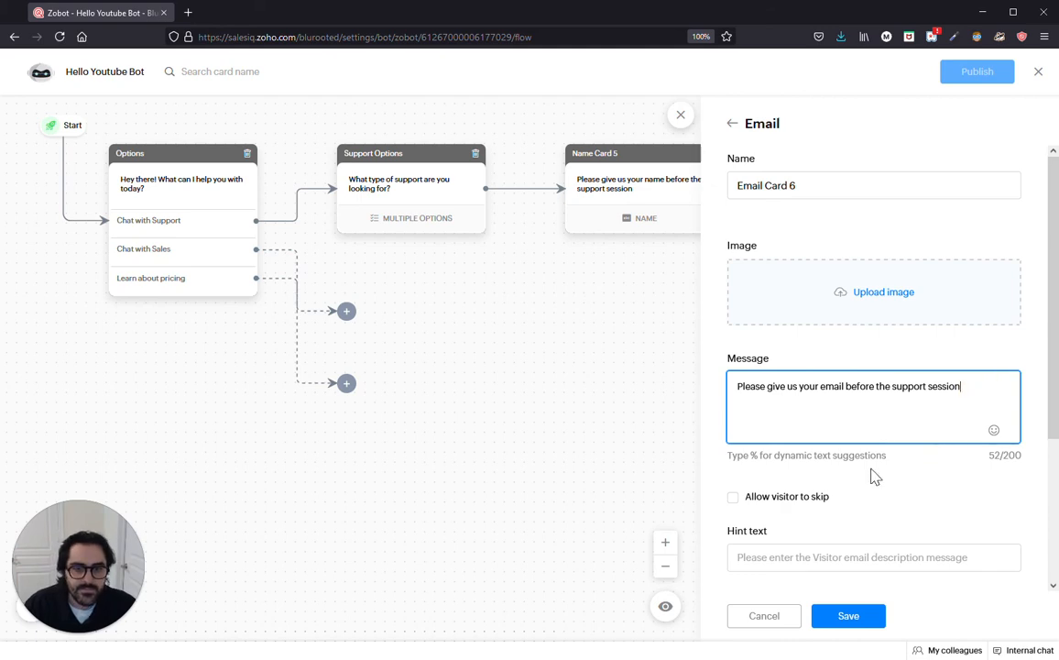
Step: Remove the stray % from the email message and save the Email card
drag(886, 455, 733, 456)
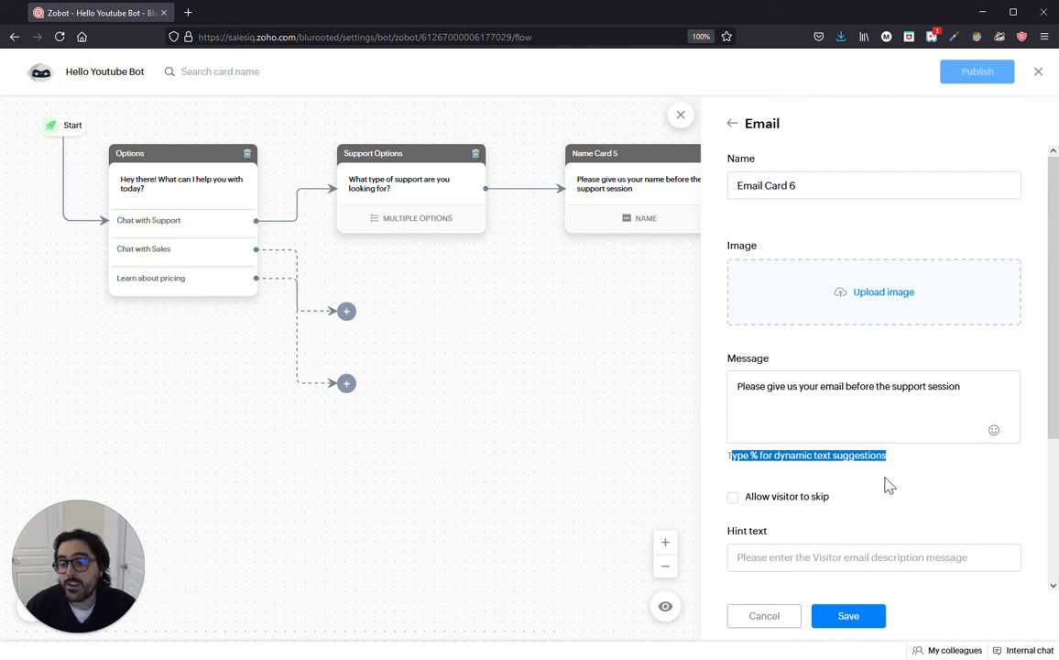
click(974, 386)
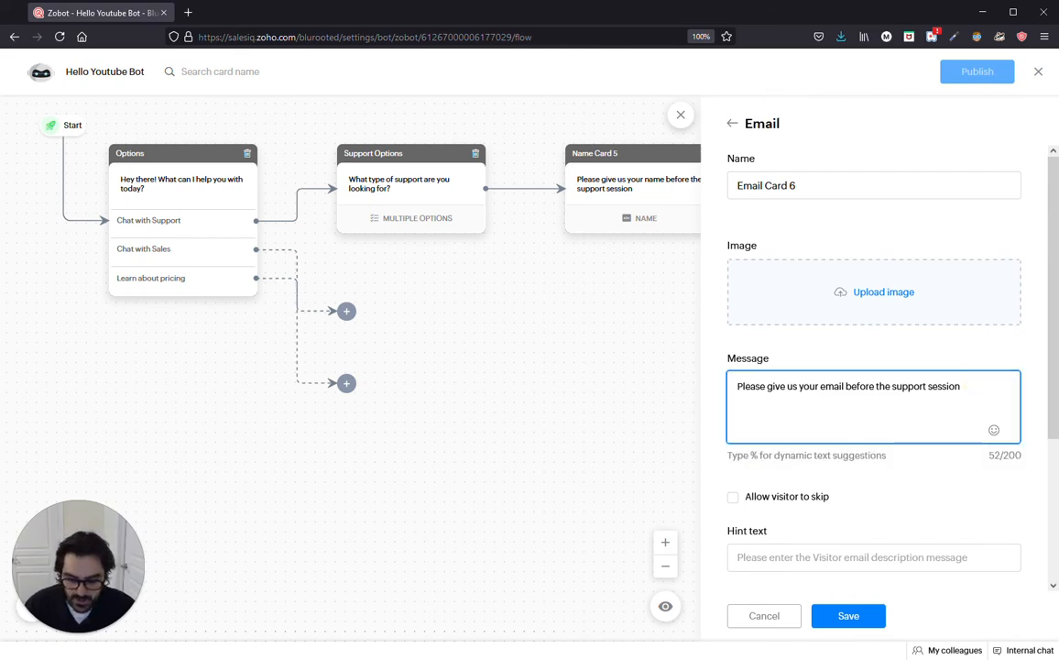
text(%)
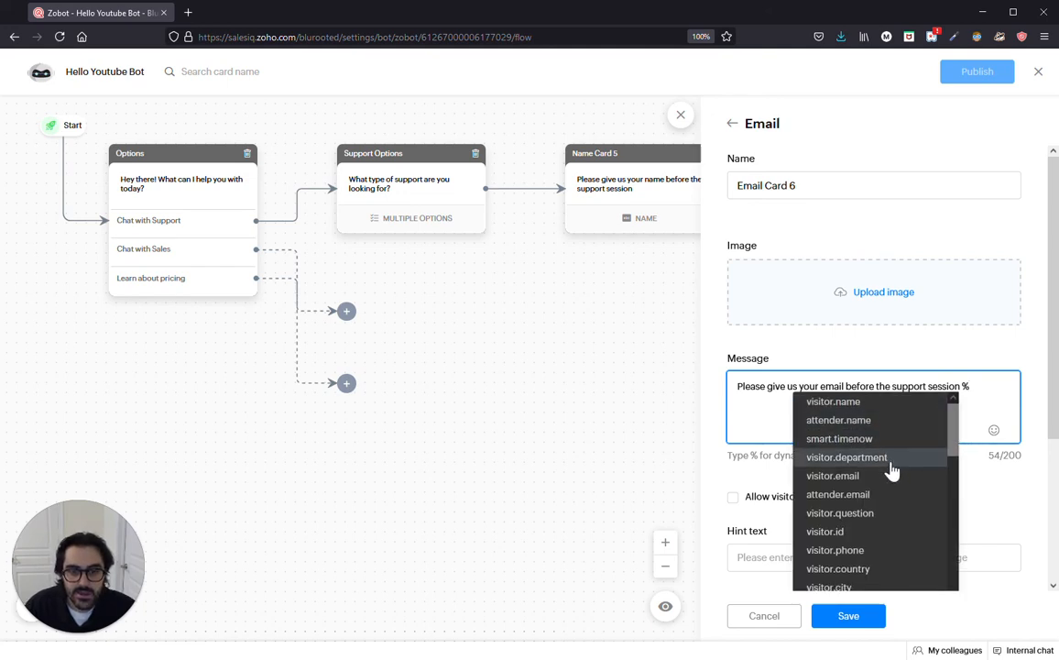
scroll(884, 476, down, 1)
scroll(882, 491, down, 1)
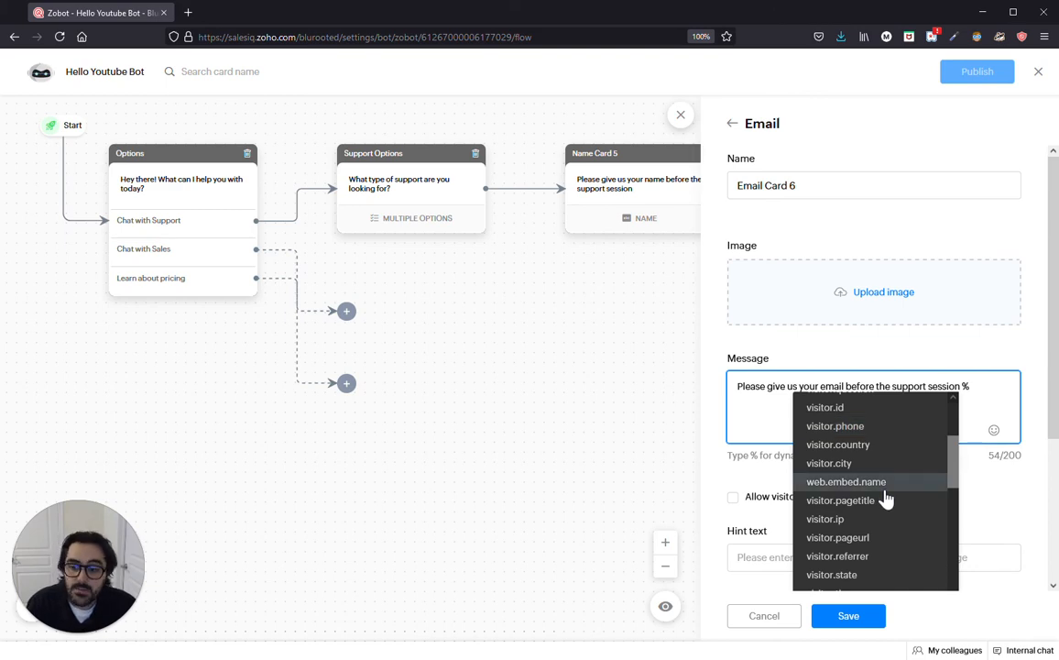
click(765, 423)
click(982, 394)
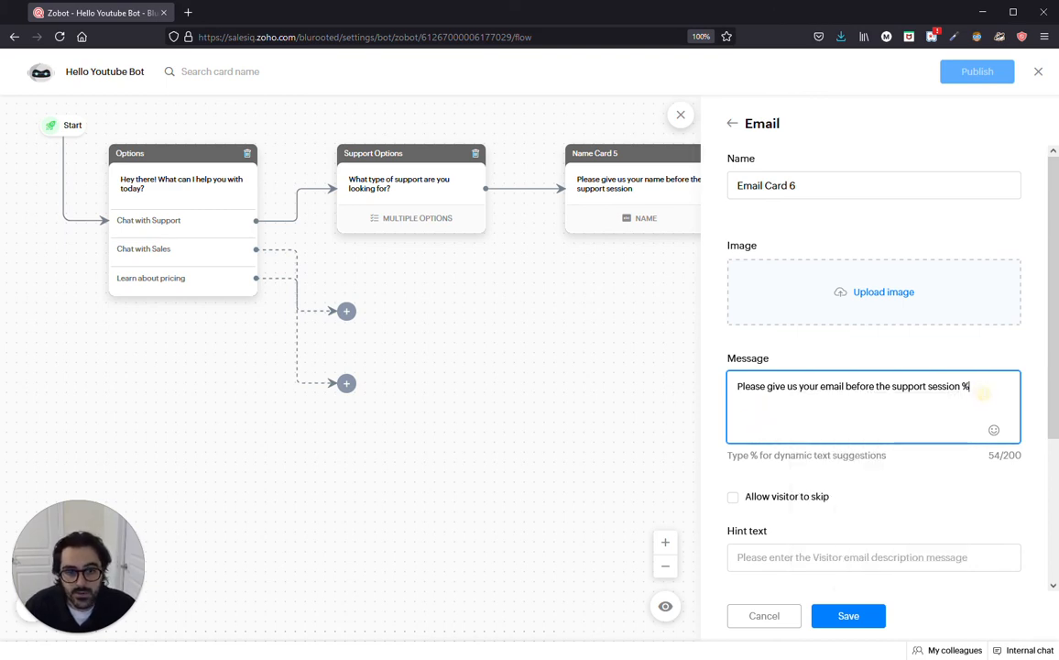
key(BackSpace)
key(BackSpace)
scroll(937, 473, down, 4)
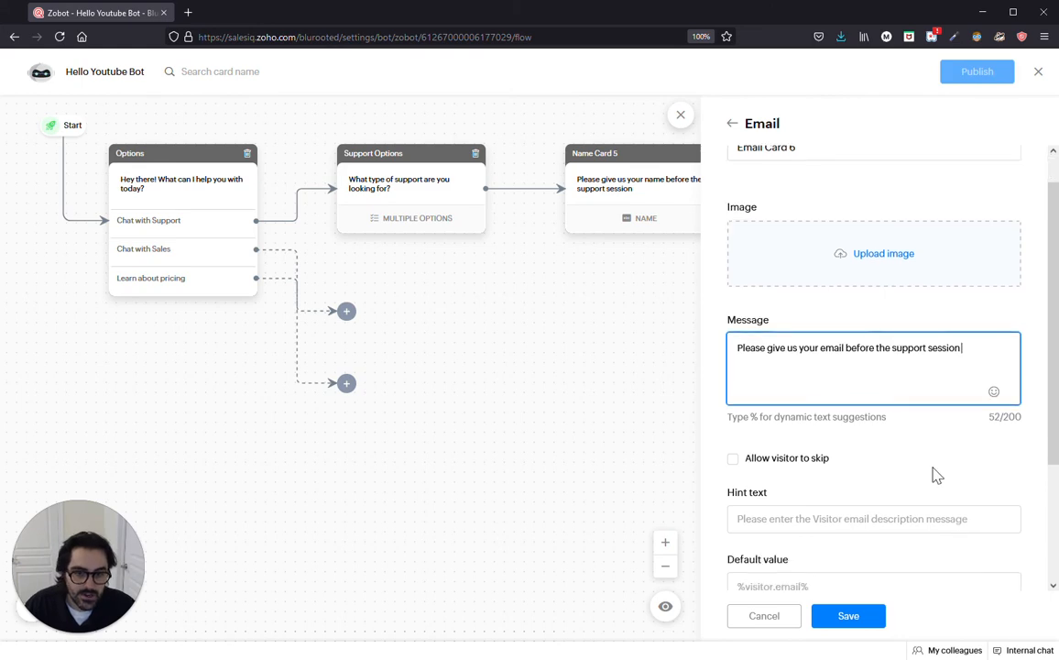
click(851, 616)
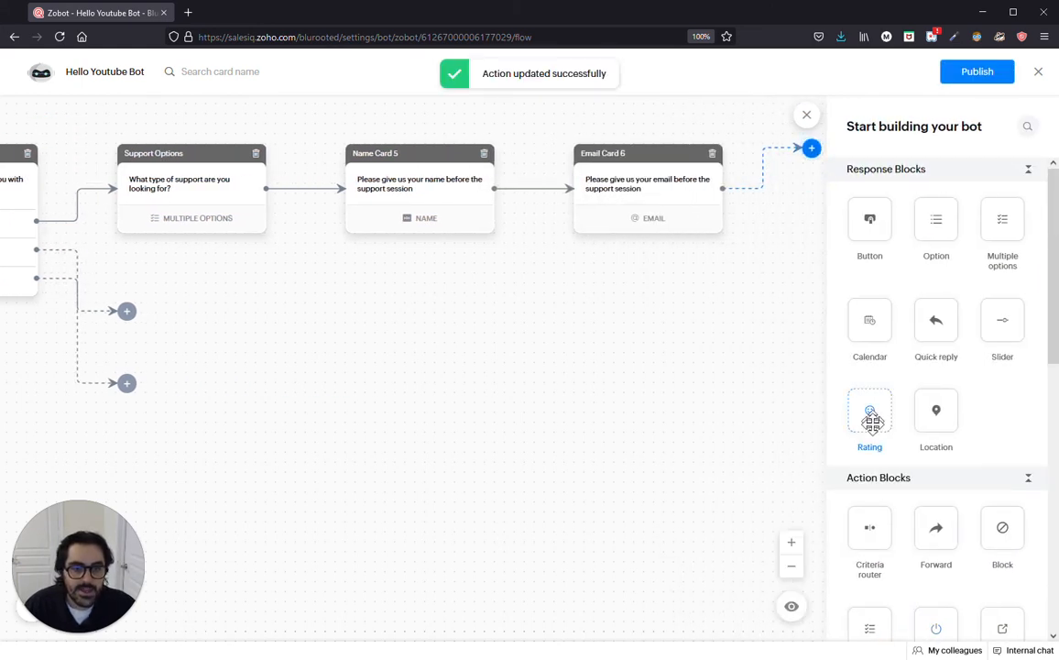
Step: Add a Forward block from Action Blocks after Email Card 6
scroll(886, 461, down, 6)
scroll(886, 458, down, 2)
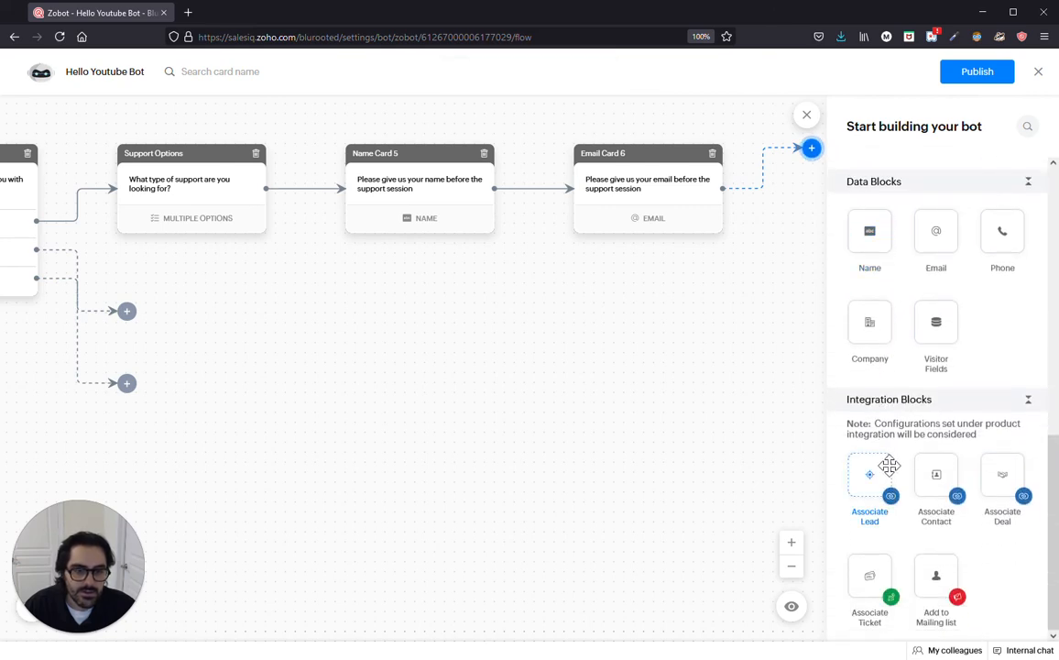
scroll(916, 461, up, 1)
scroll(918, 461, up, 5)
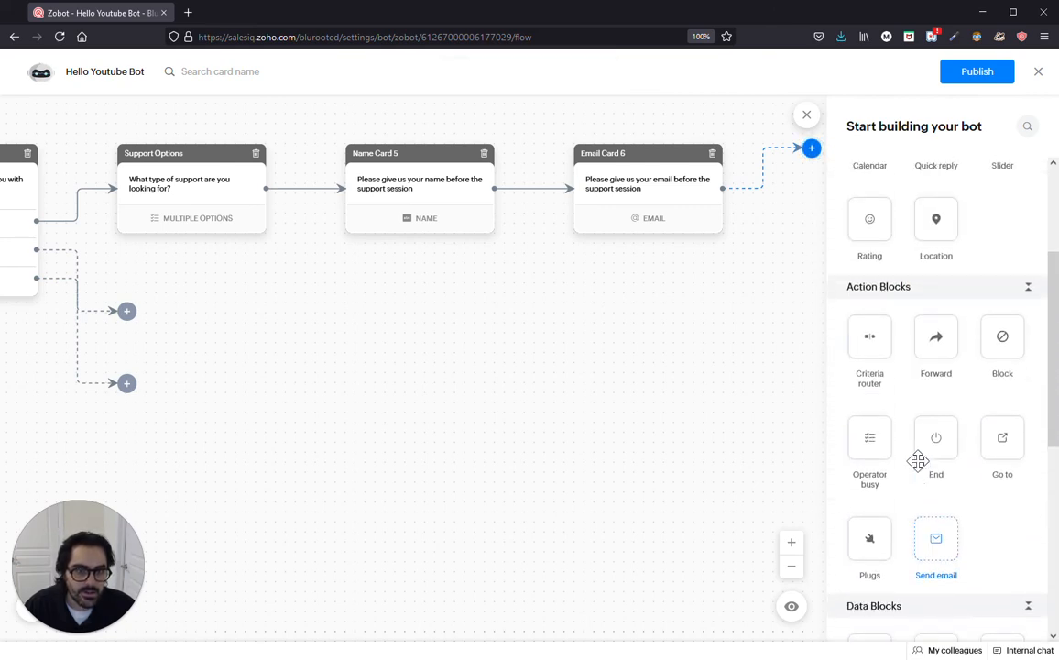
drag(930, 438, 799, 154)
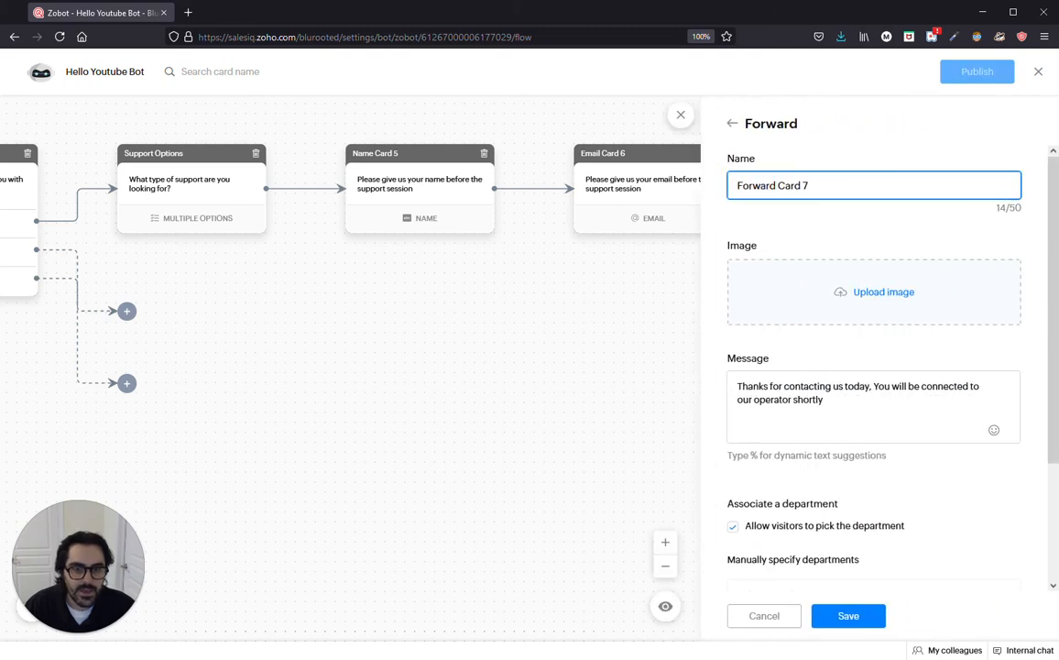
Step: Rename the card to 'Forward Chat' and route forwarded chats to the BluRoot department
scroll(858, 438, down, 3)
scroll(863, 430, up, 3)
key(ctrl+a)
text(Fo)
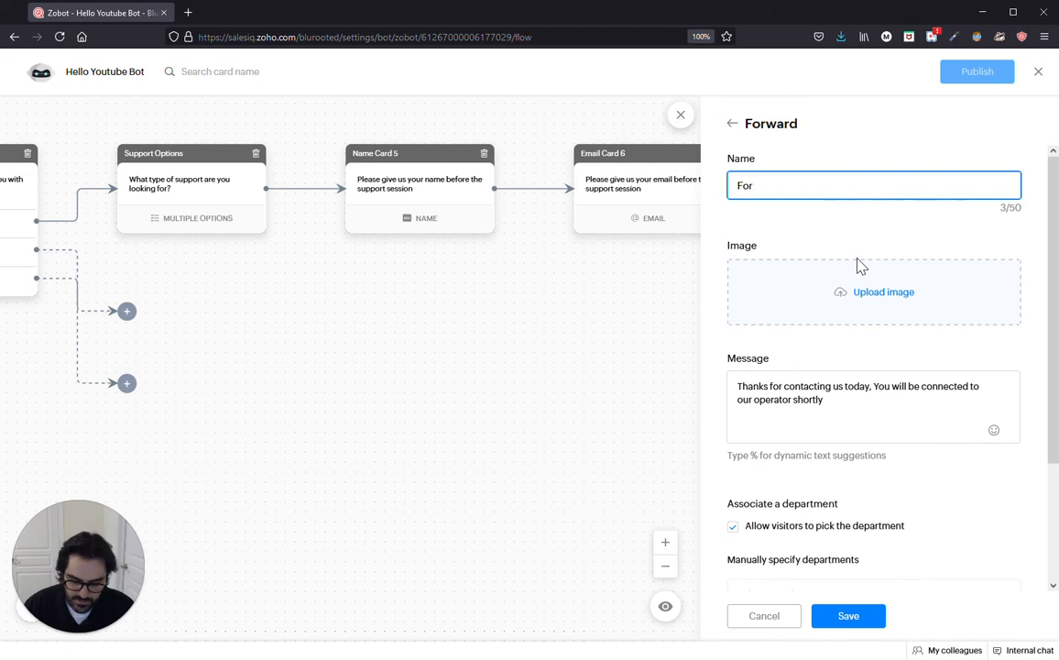
text(rward)
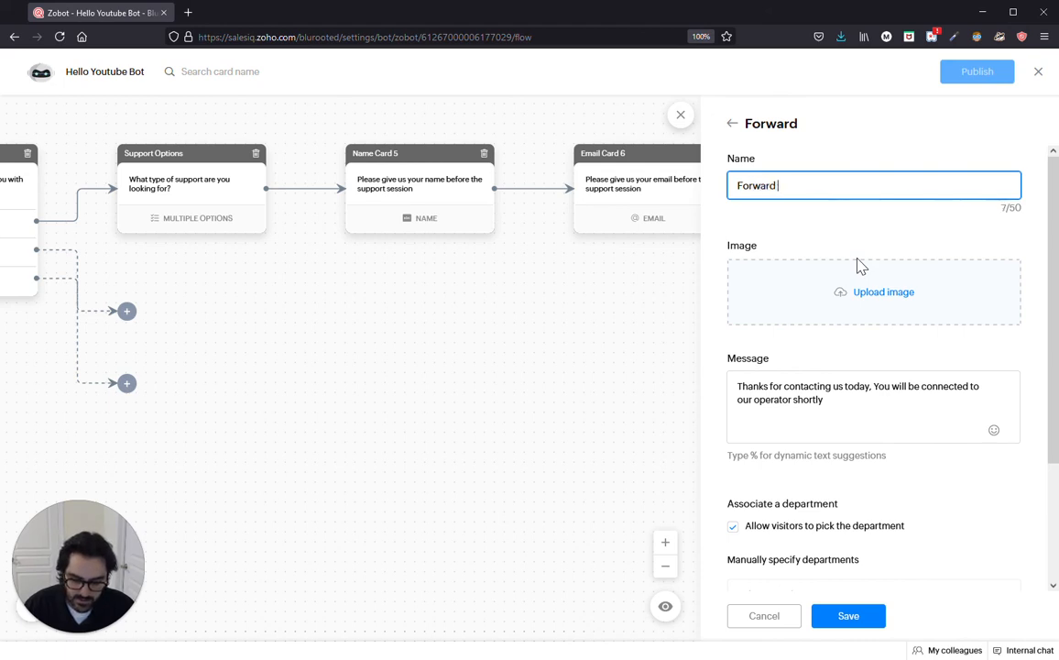
text( Chat)
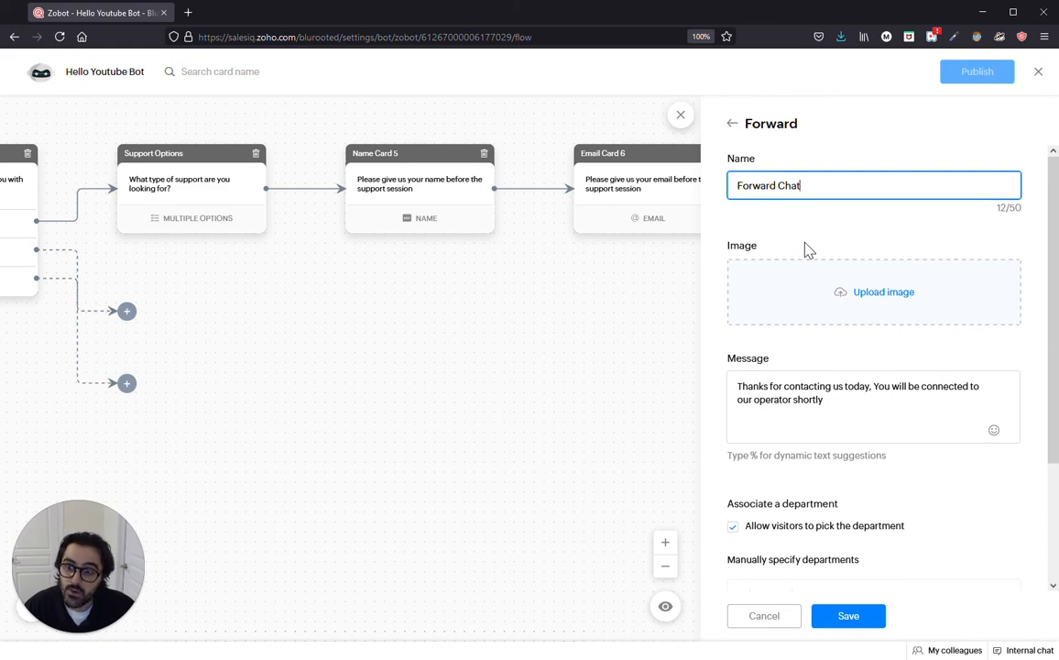
scroll(805, 248, down, 1)
scroll(788, 330, down, 1)
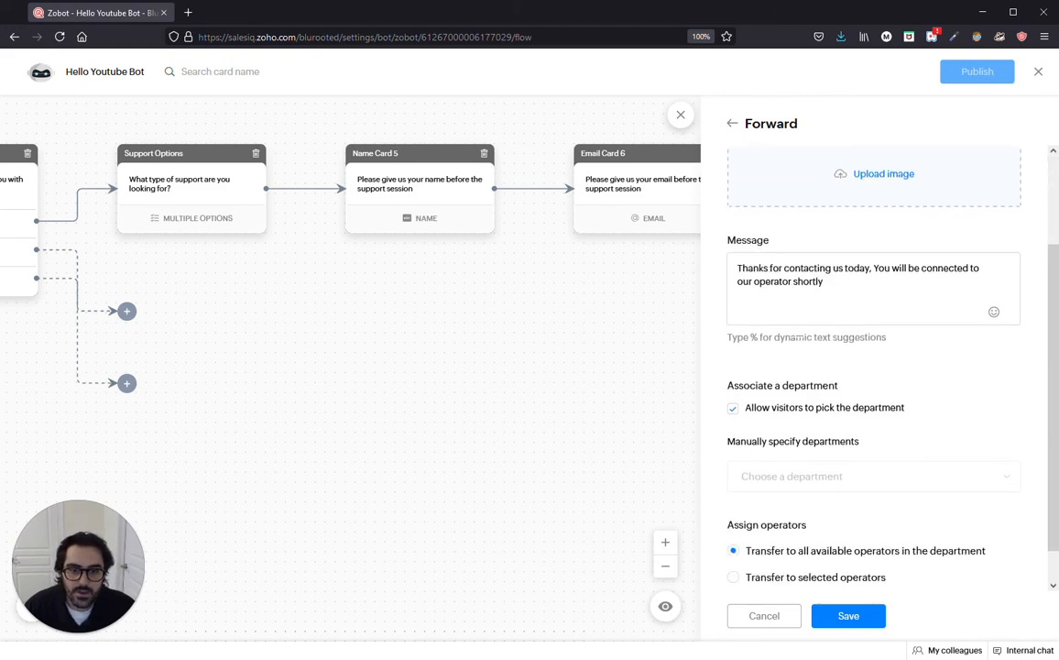
click(733, 400)
click(823, 466)
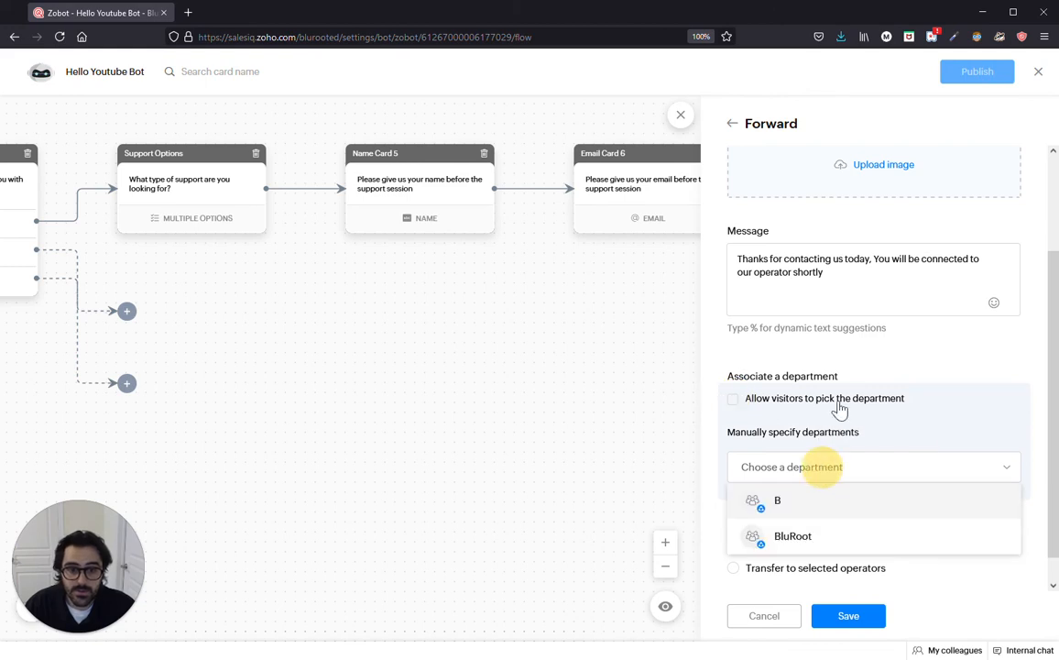
click(804, 537)
Step: Restrict transfers to a chosen operator and save the Forward settings
scroll(872, 449, down, 1)
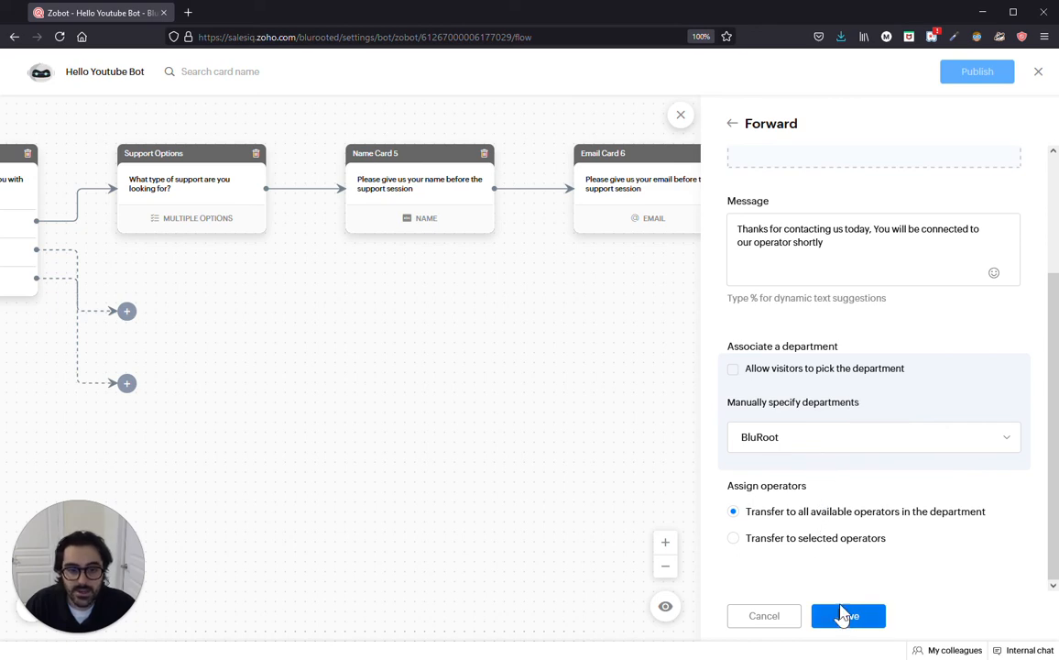
click(809, 543)
scroll(837, 537, down, 1)
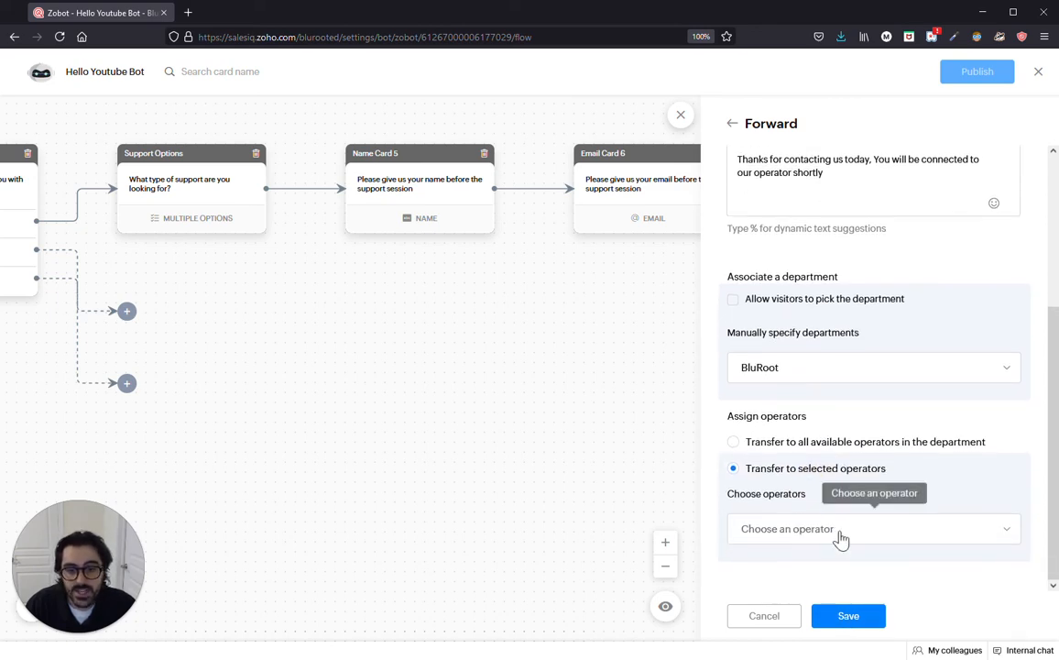
click(837, 536)
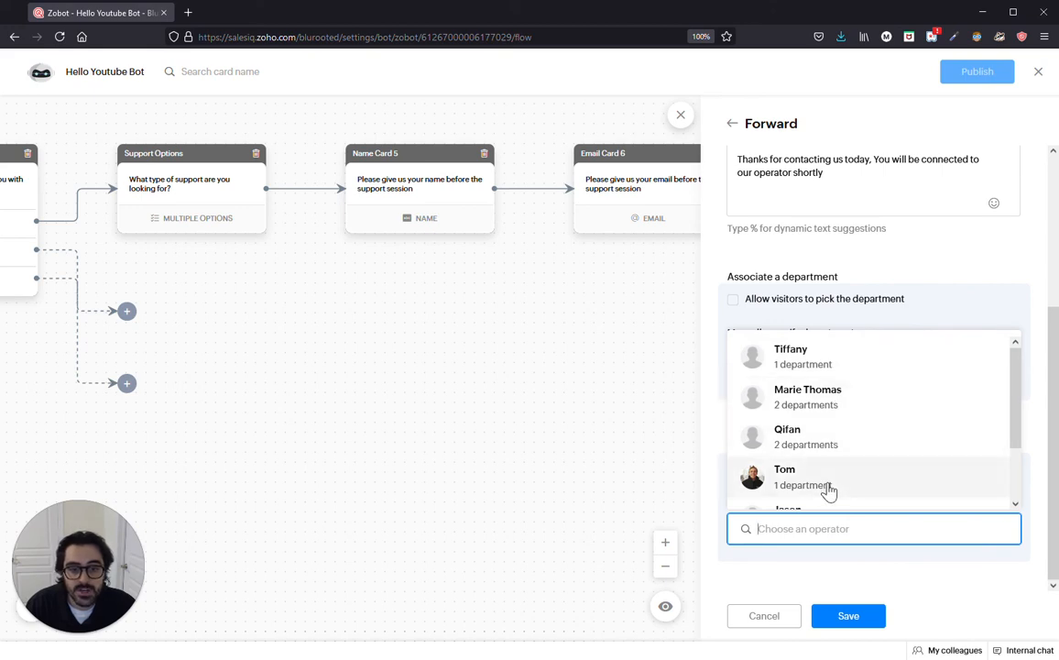
click(827, 486)
click(848, 616)
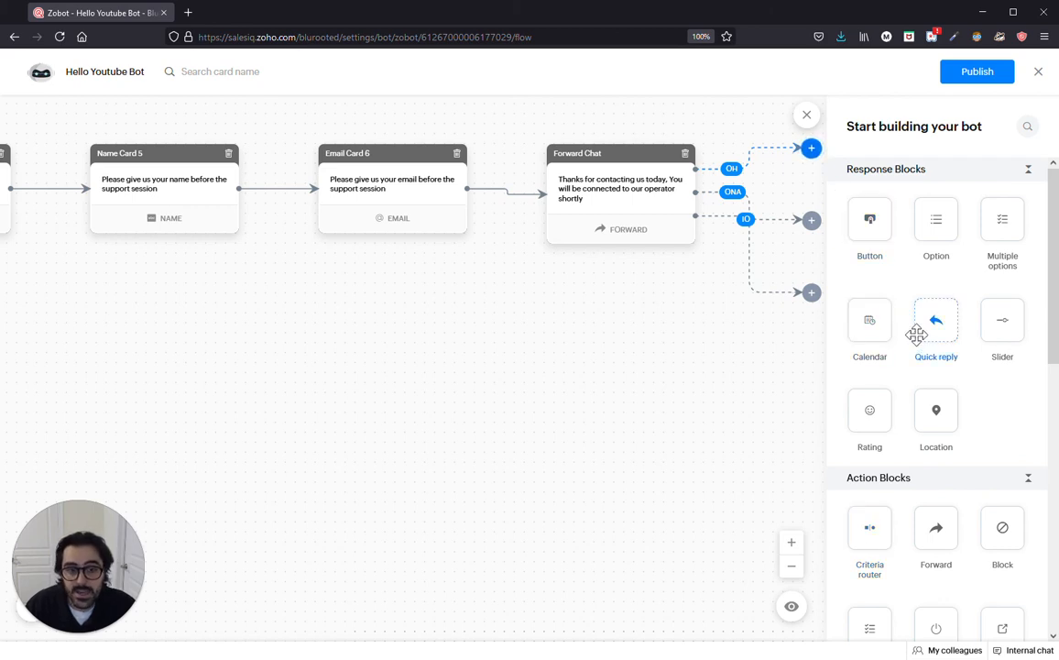
Step: Open the bot preview showing the greeting with Support, Sales and pricing choices
scroll(914, 383, down, 4)
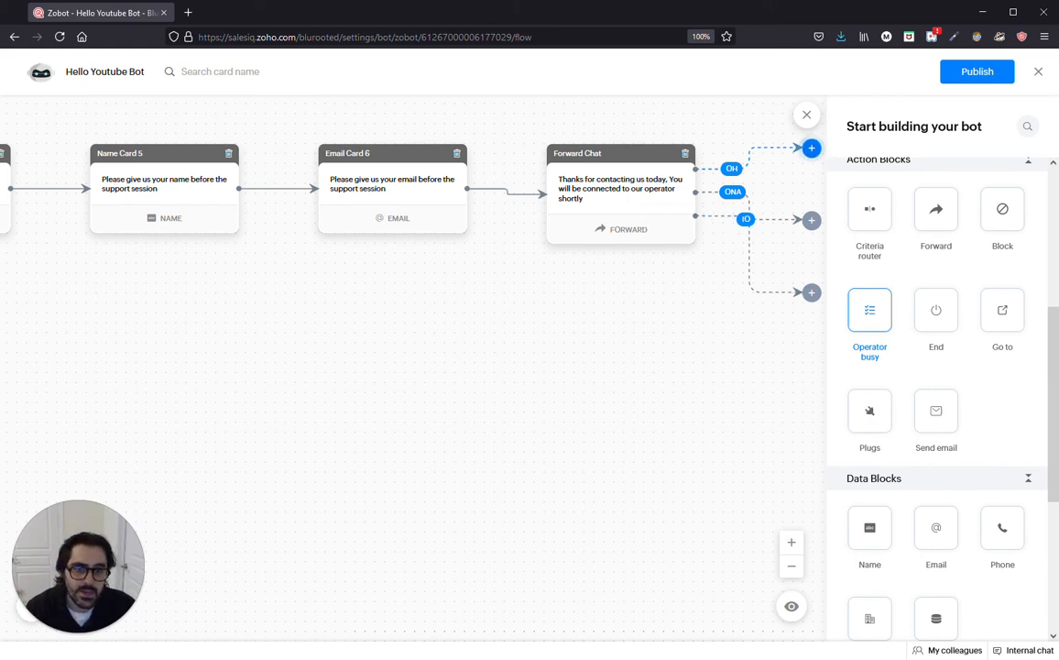
scroll(887, 383, down, 1)
scroll(889, 392, down, 2)
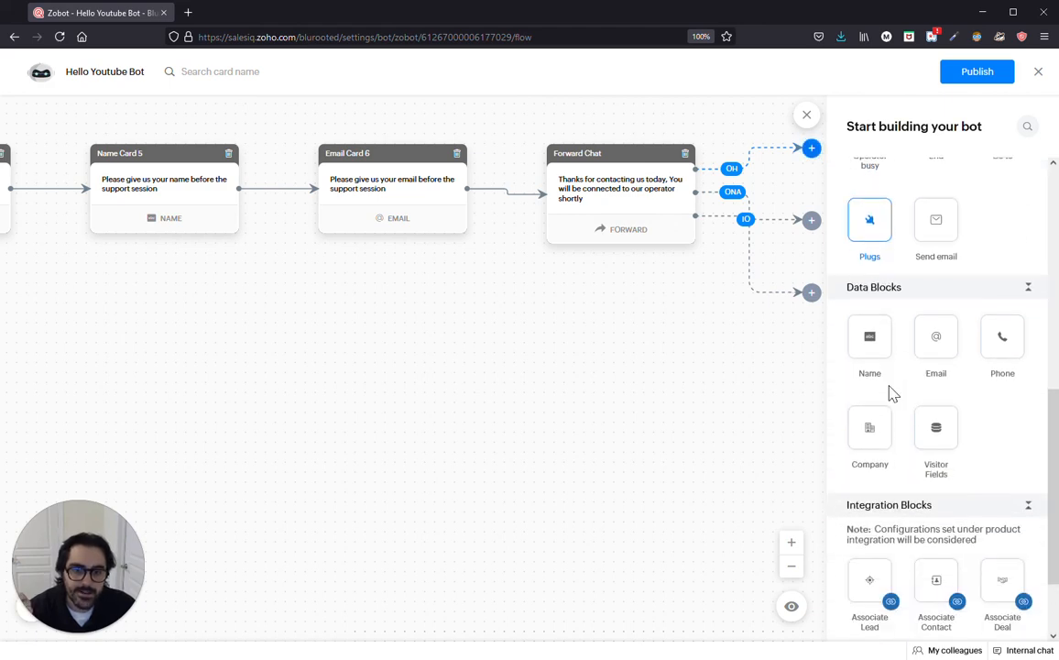
scroll(887, 392, up, 2)
click(794, 609)
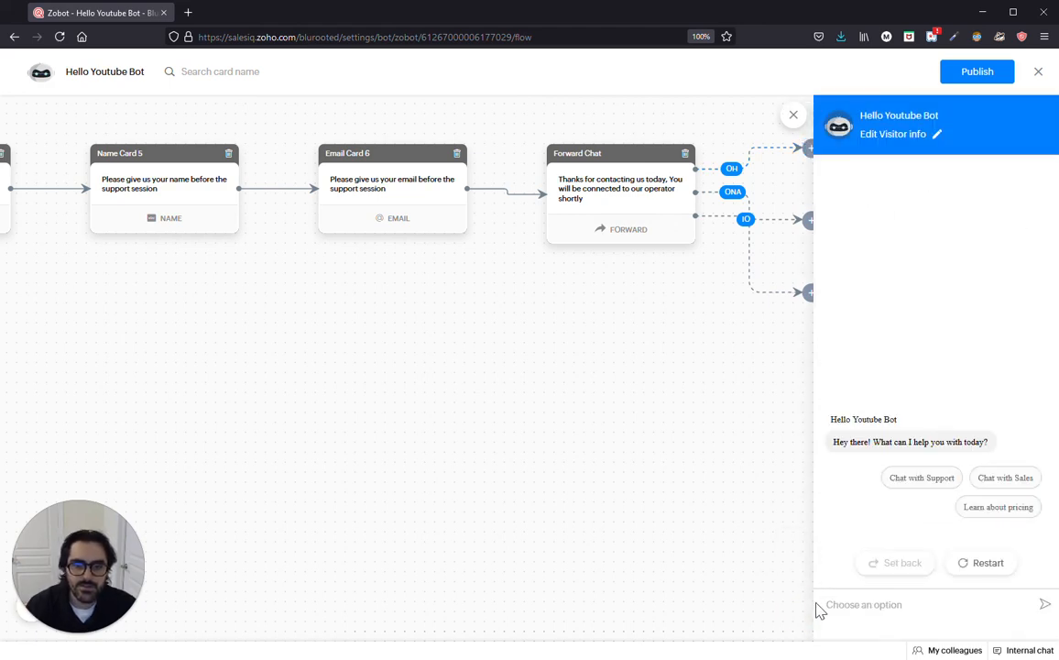
Step: Test the support path with Billing Support, submitting a visitor name and email, then close the preview
click(908, 478)
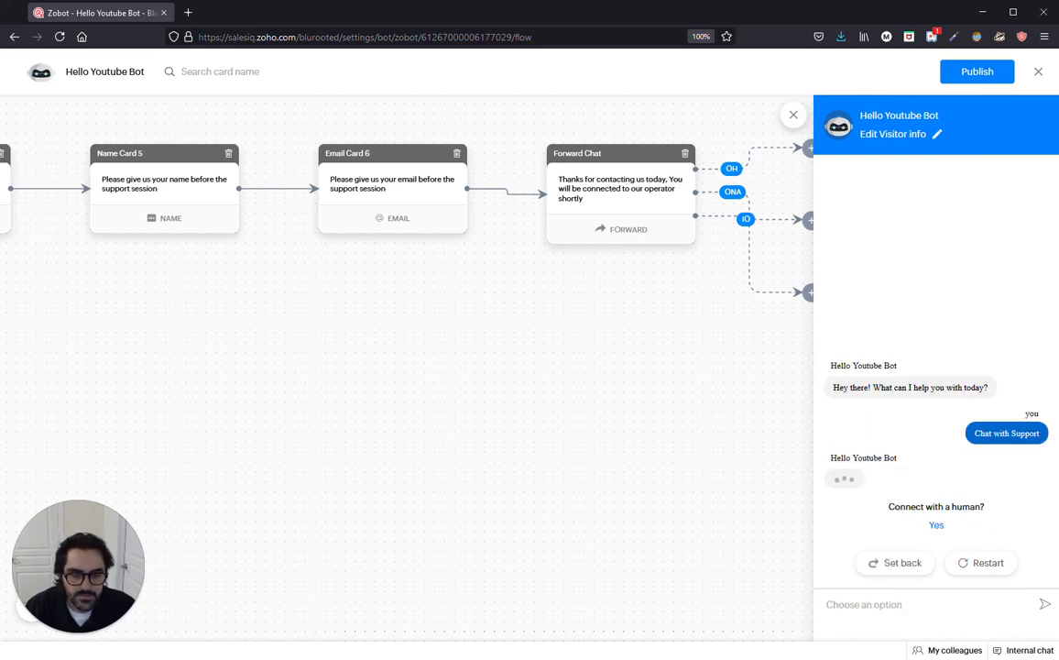
click(846, 392)
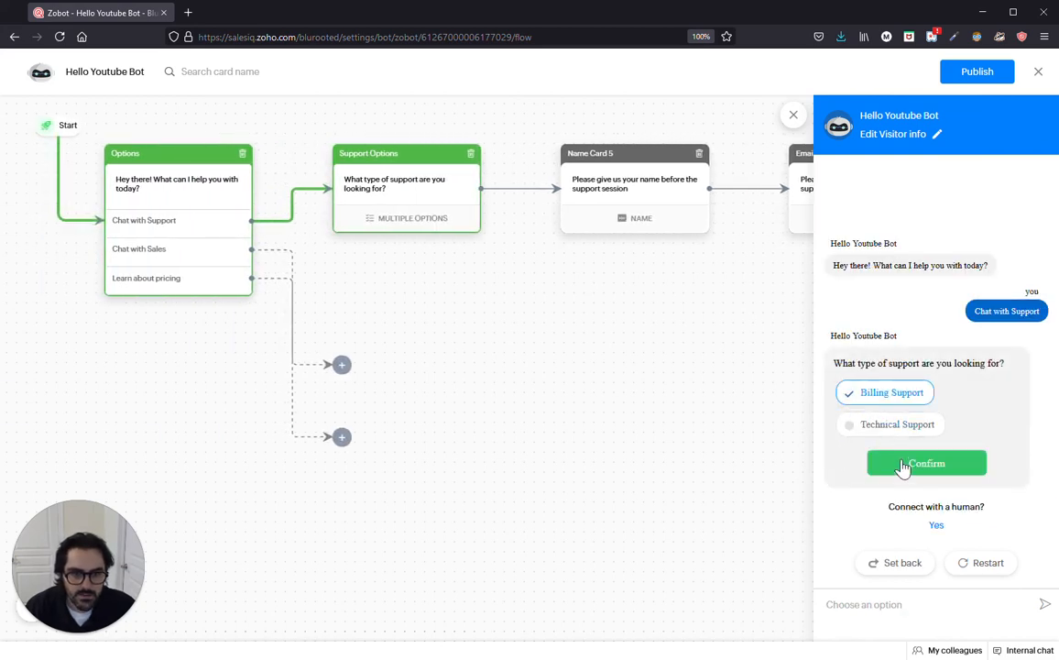
click(903, 464)
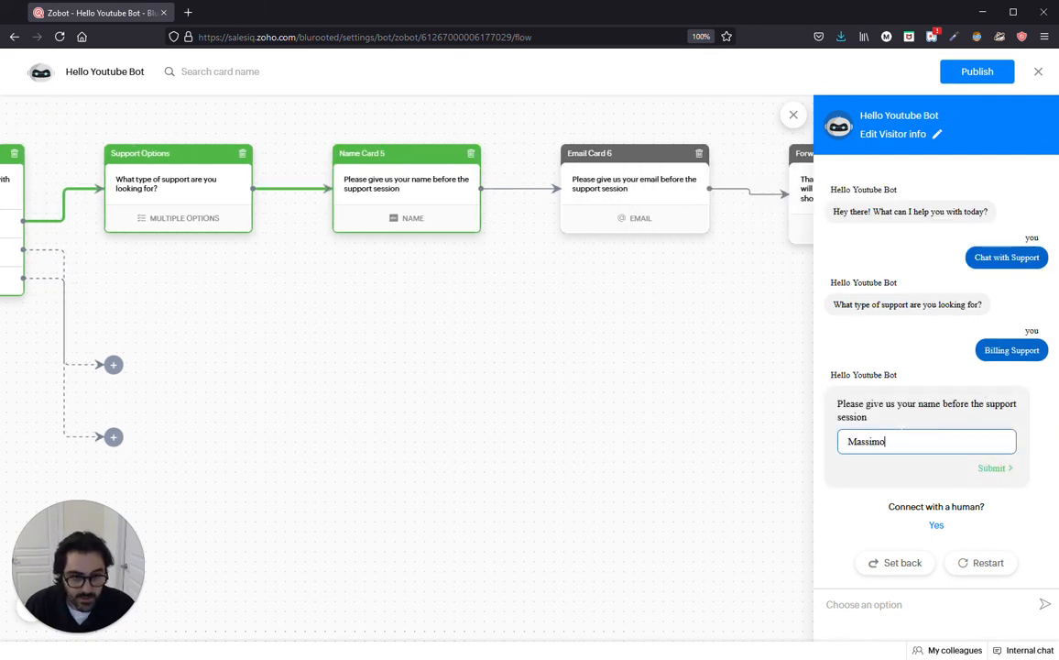
key(Return)
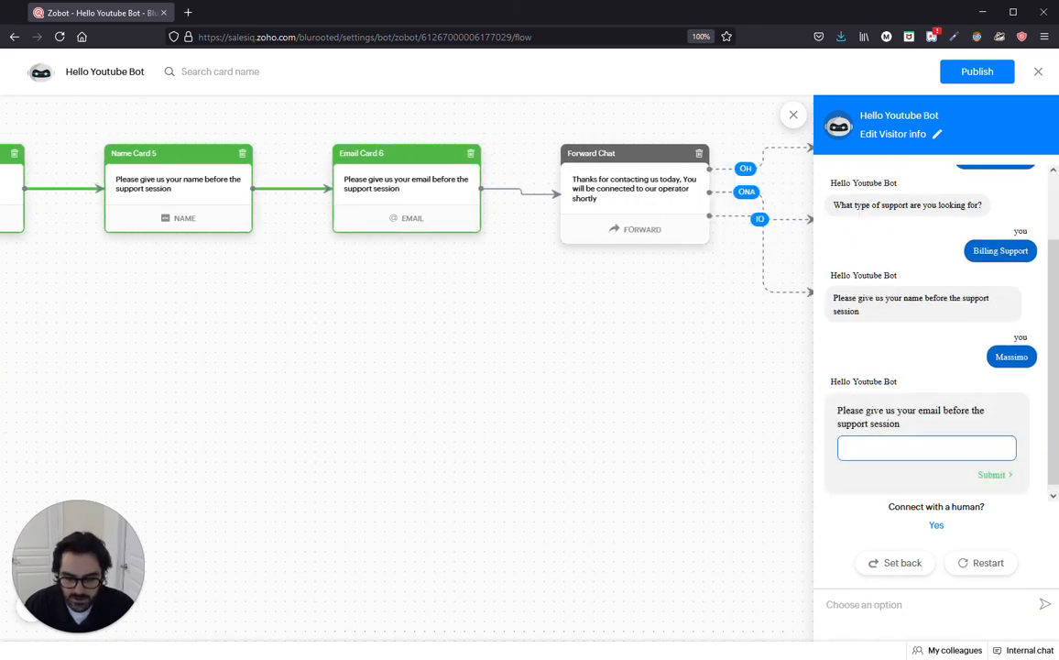
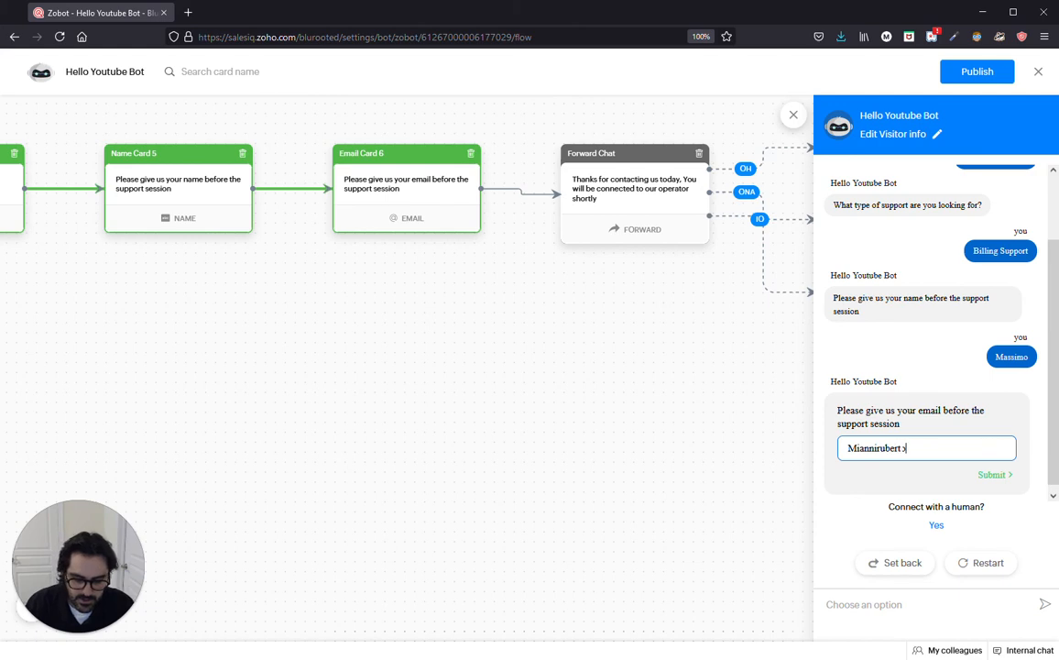
key(Return)
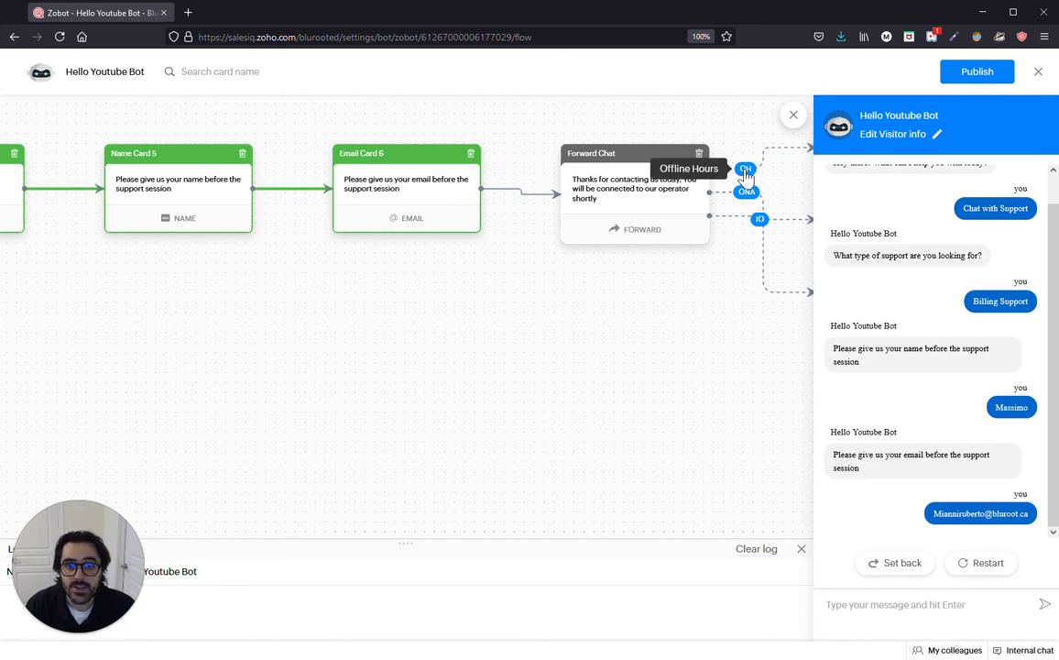
click(800, 550)
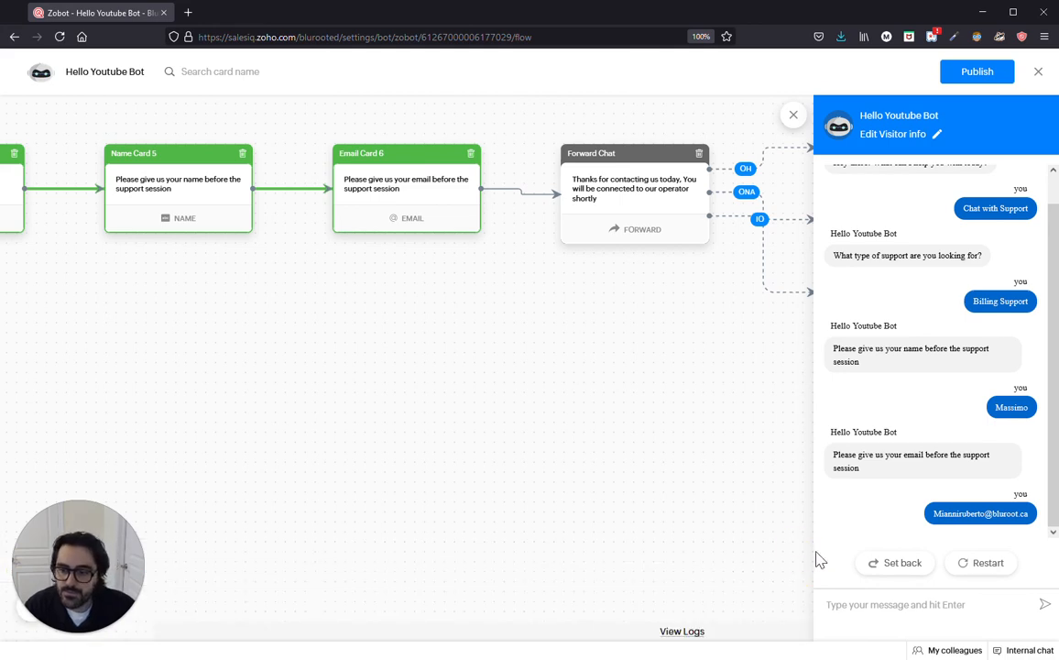
click(793, 117)
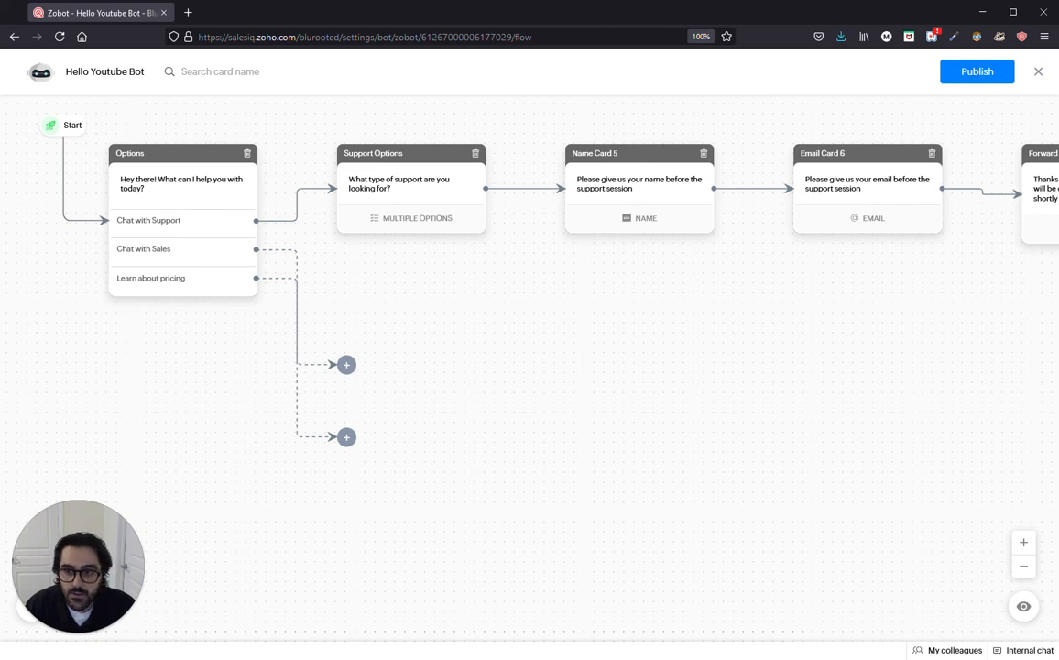
Step: Add a Calendar card on the Chat with Sales branch set to Date range and save it
click(347, 364)
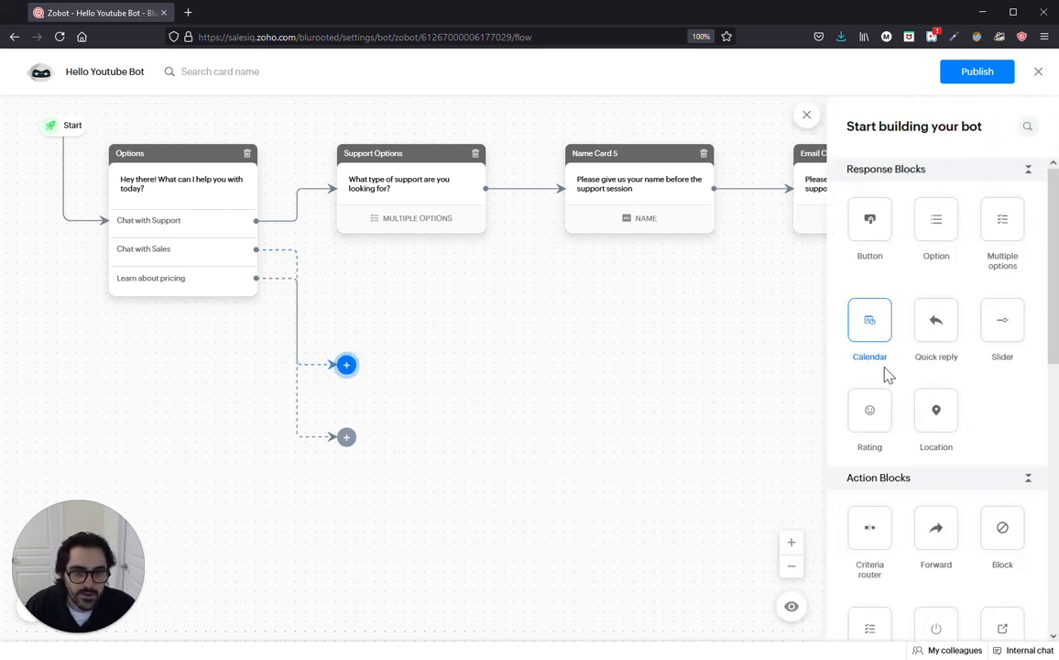
drag(875, 319, 349, 365)
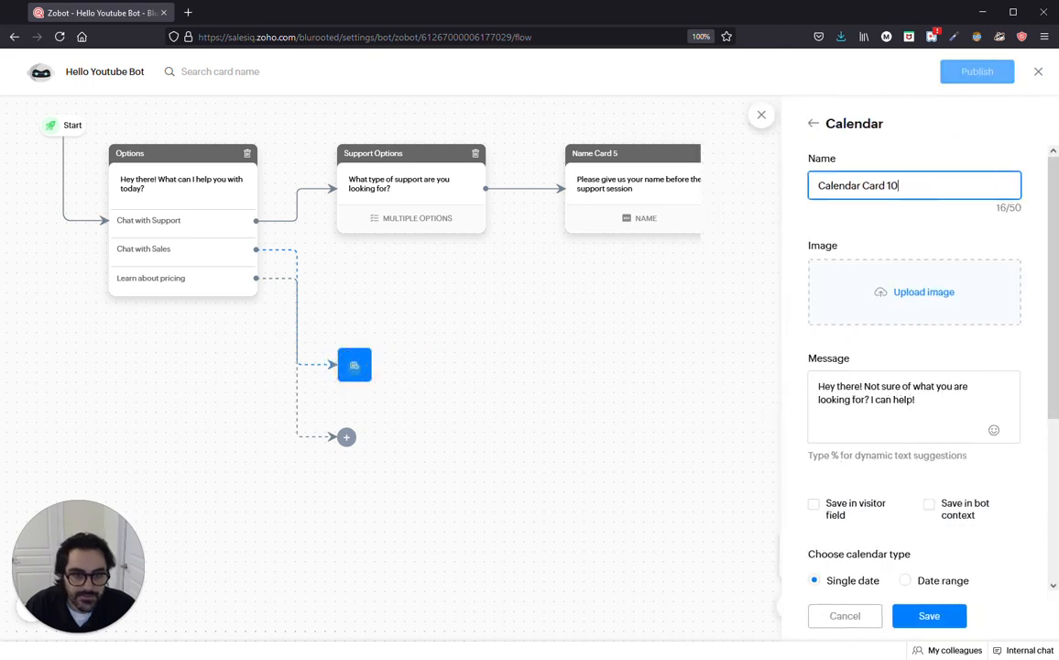
scroll(832, 452, down, 3)
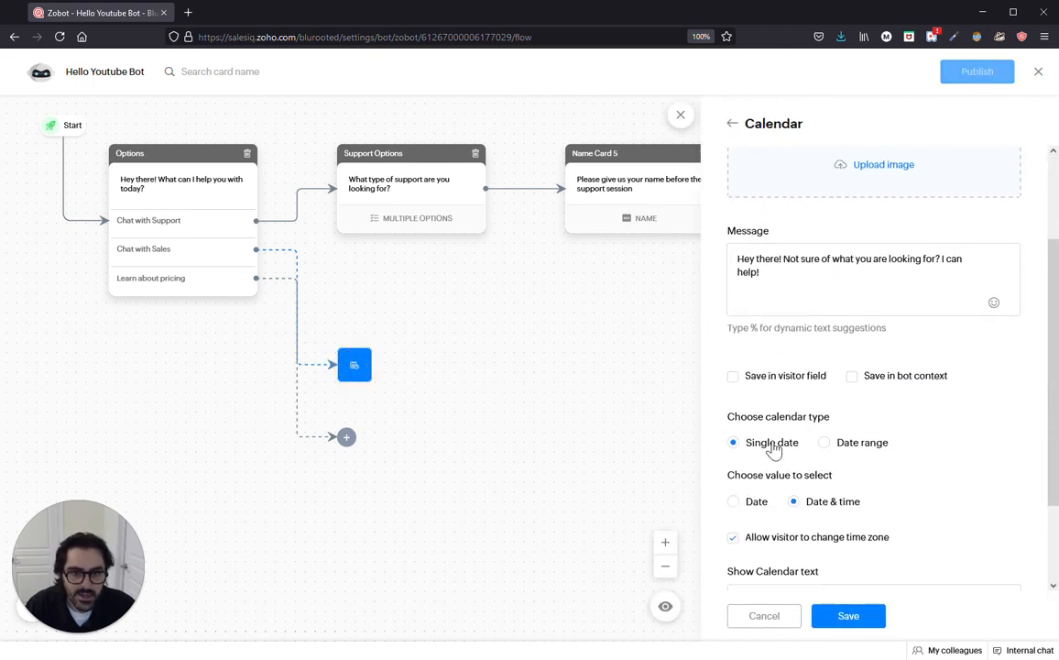
click(825, 443)
scroll(795, 473, down, 1)
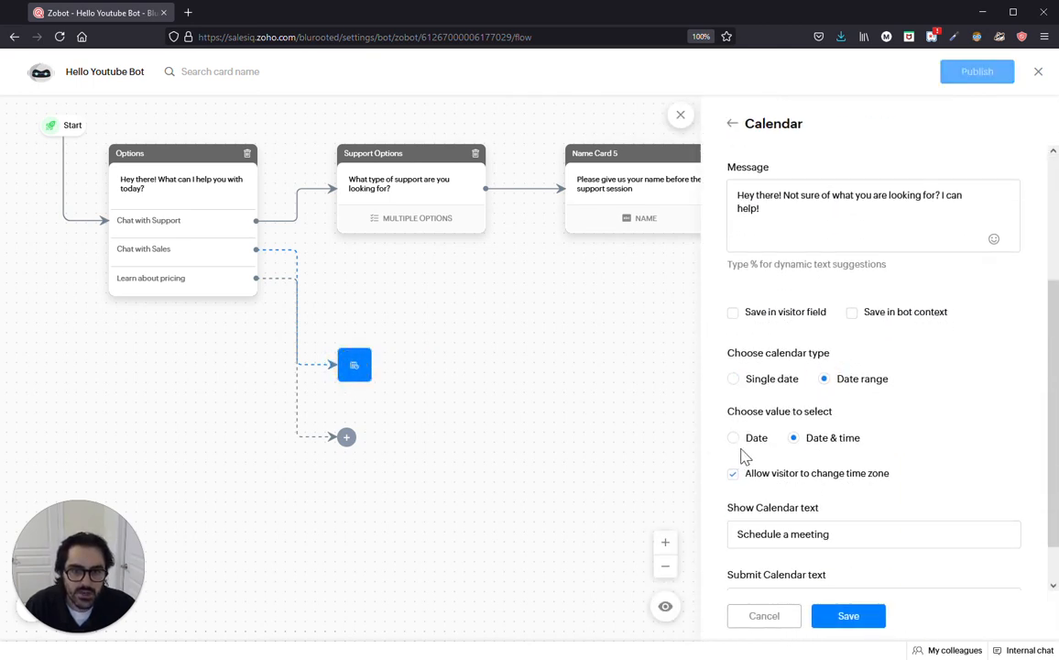
scroll(808, 444, down, 1)
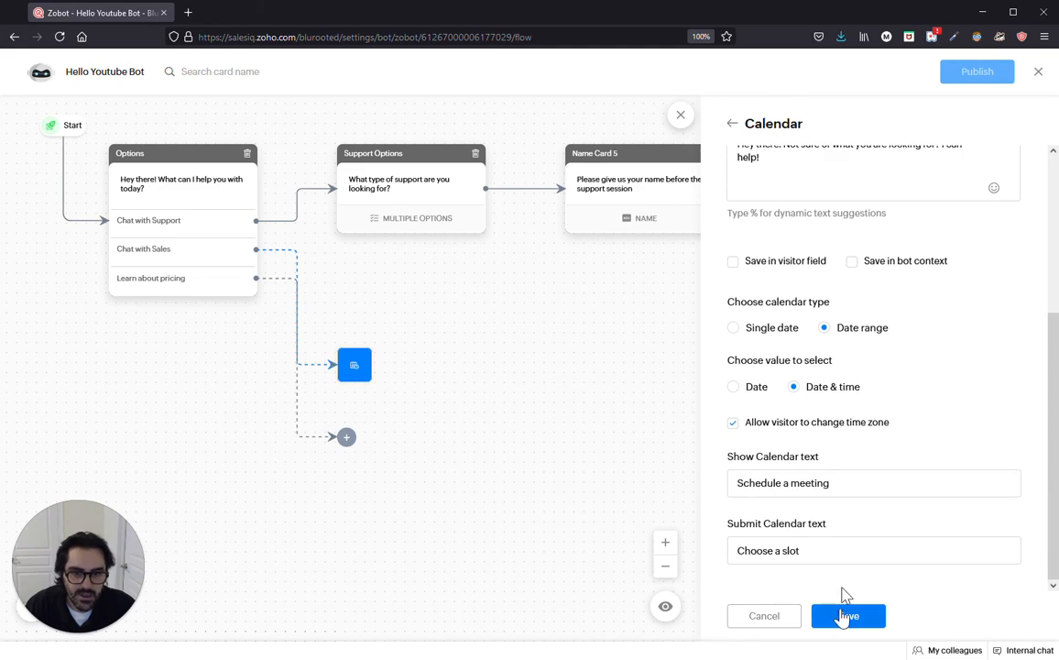
click(904, 549)
click(844, 616)
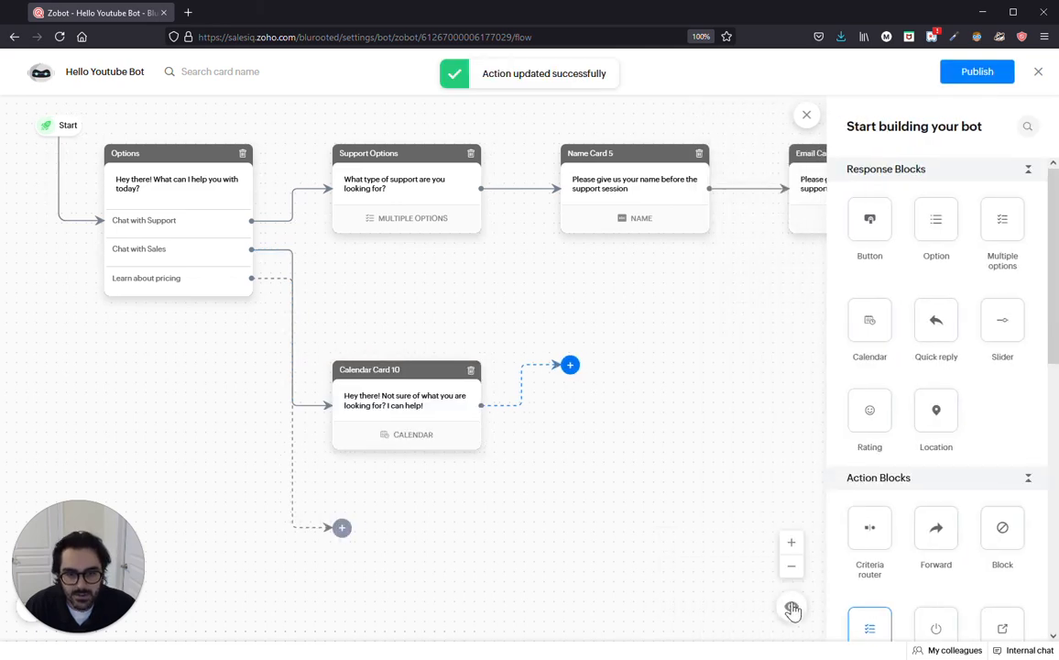
Step: Preview the Chat with Sales path up to the Schedule a meeting calendar, then close the preview
click(794, 608)
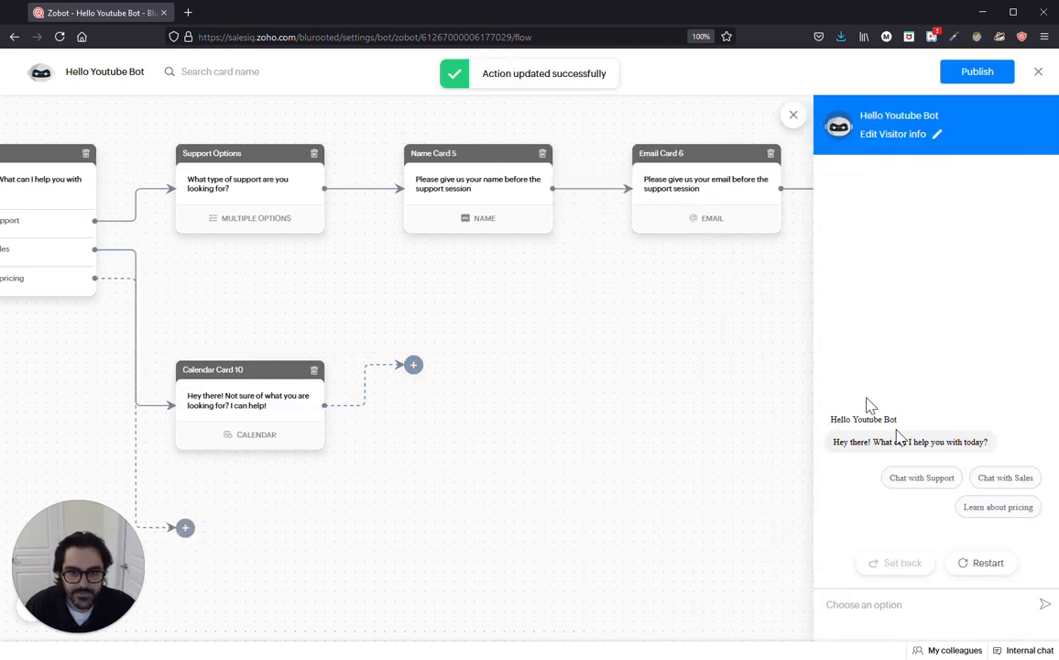
click(1005, 478)
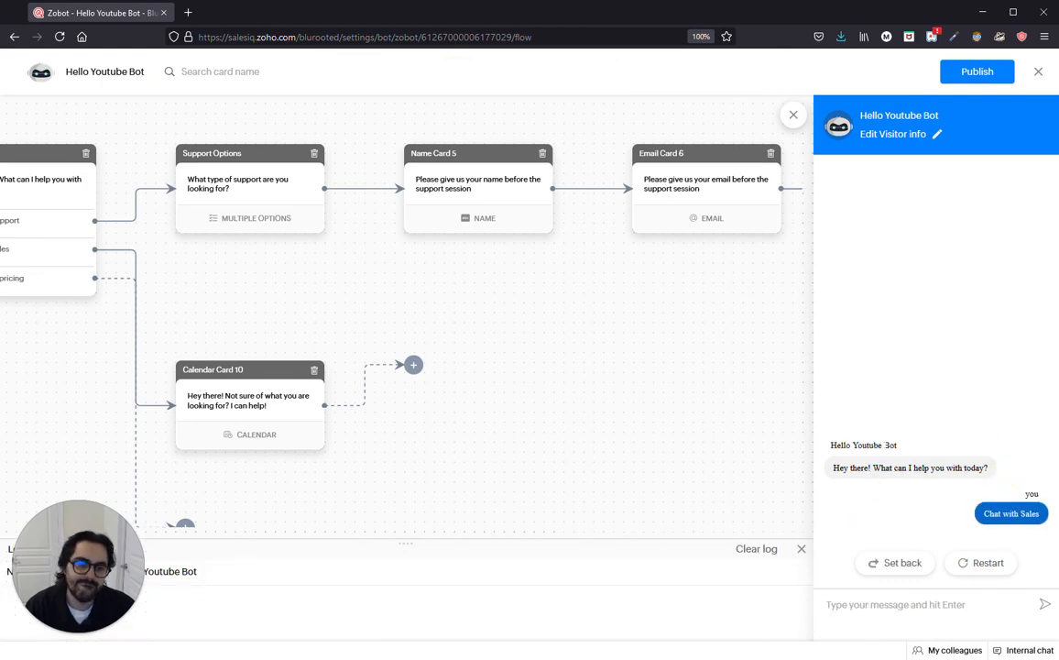
click(979, 561)
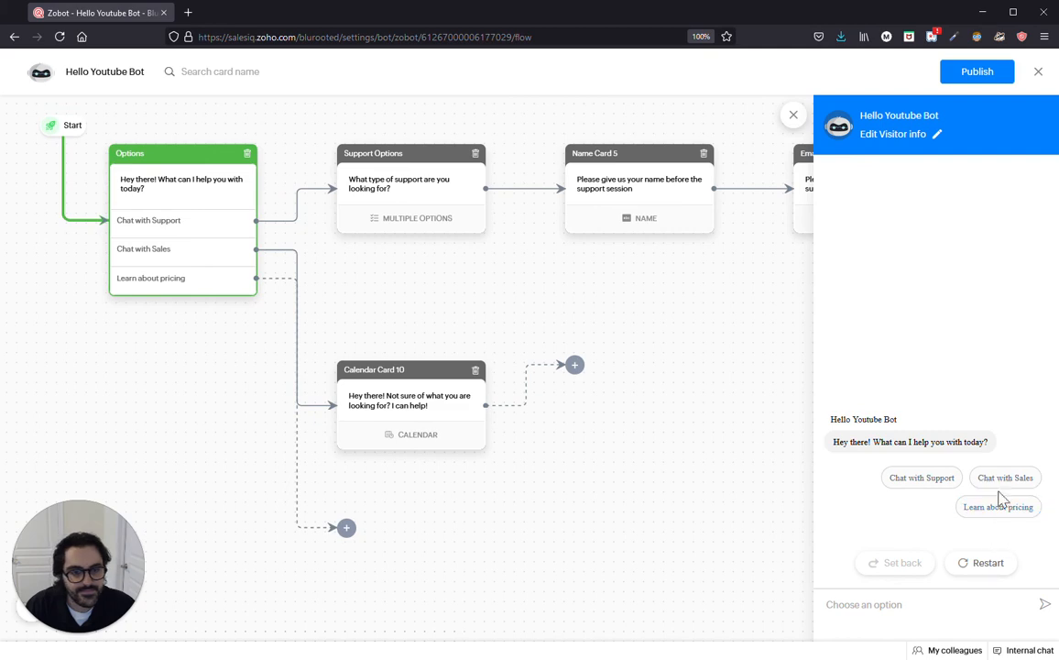
click(1004, 477)
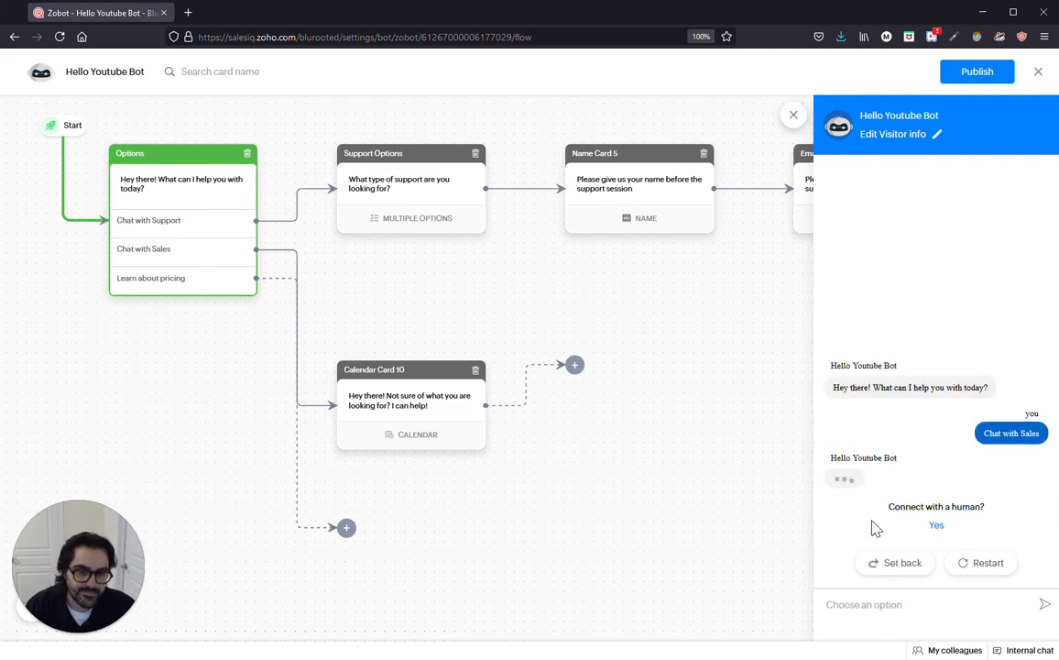
click(877, 478)
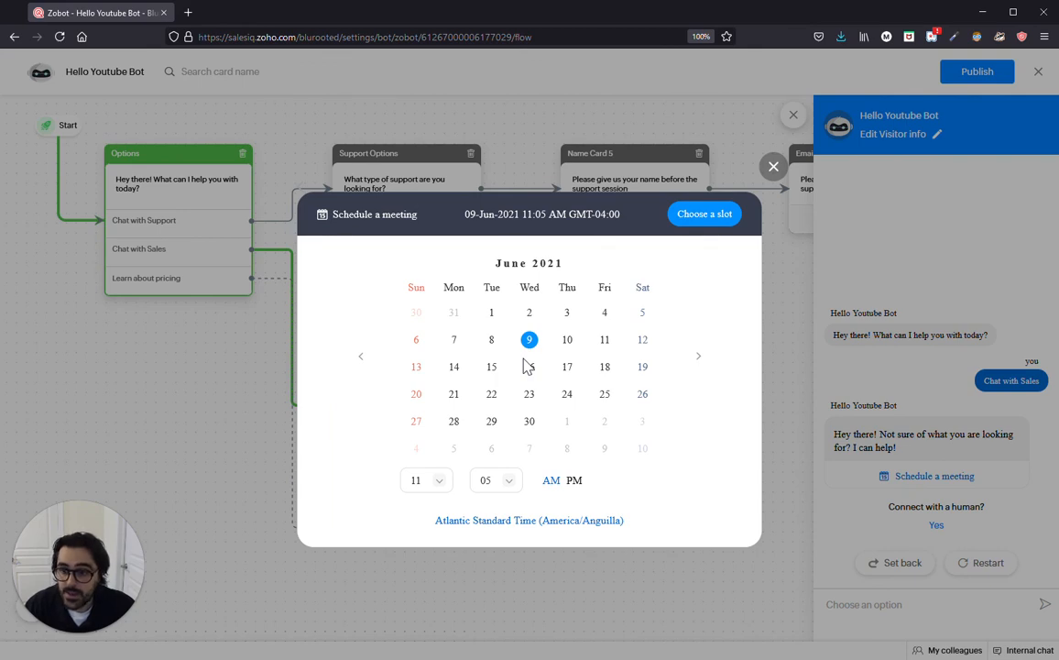
click(771, 168)
click(793, 114)
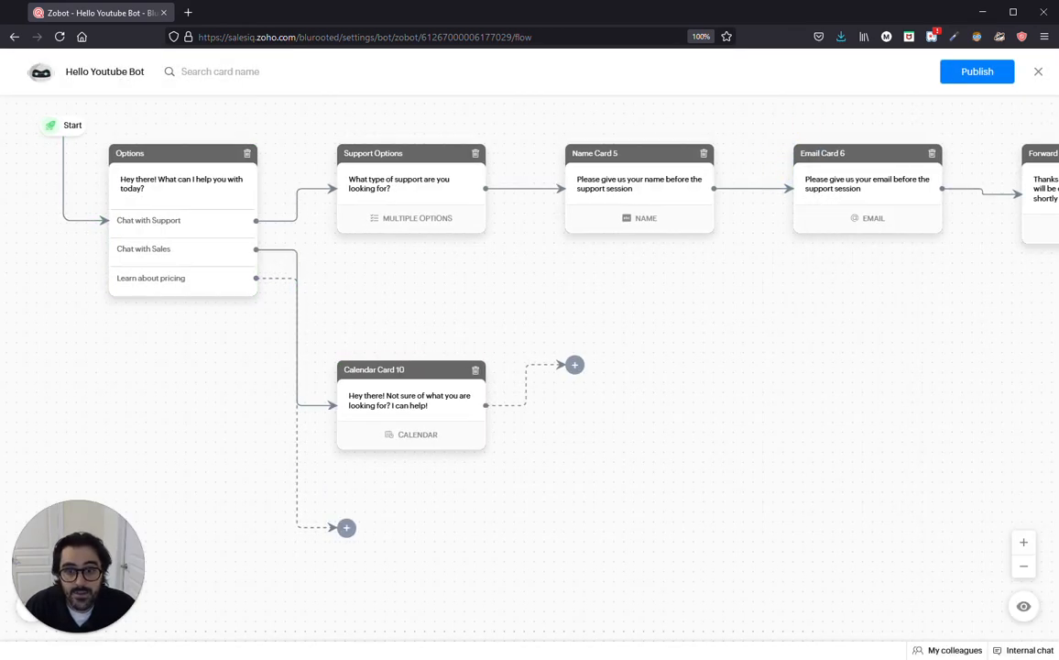
Step: Open the block list after Calendar Card 10 and browse the available blocks
click(575, 364)
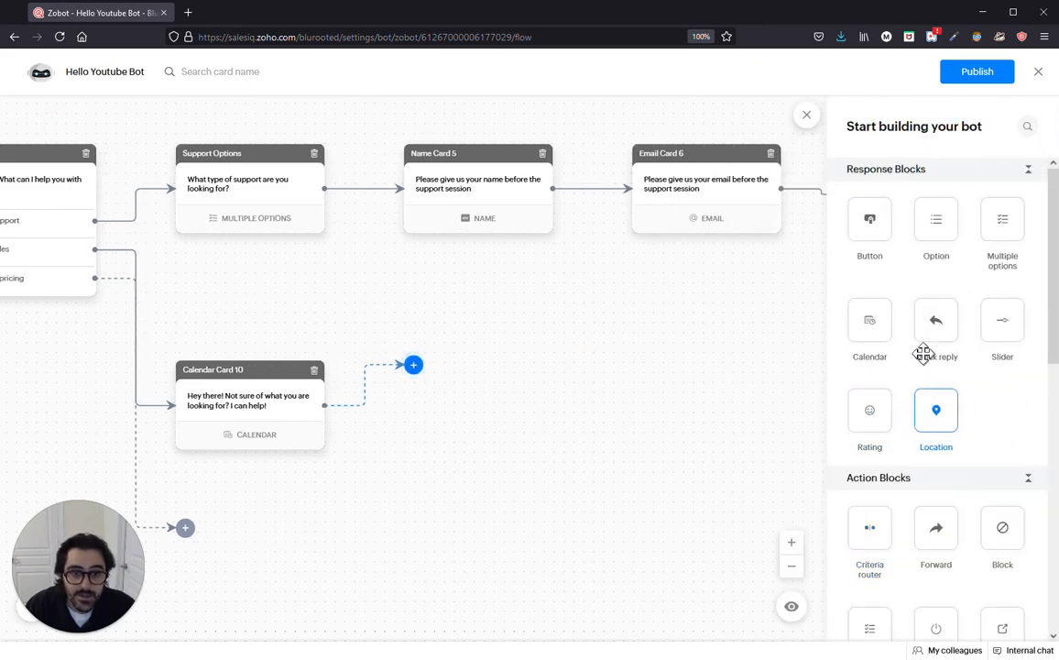
scroll(948, 411, down, 3)
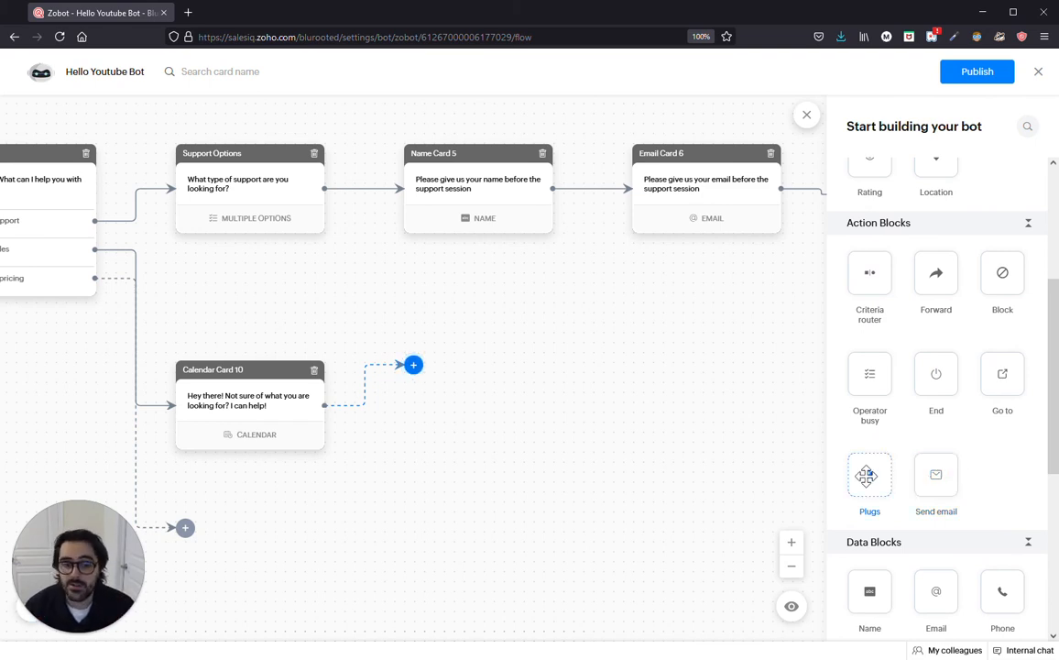
scroll(866, 474, up, 2)
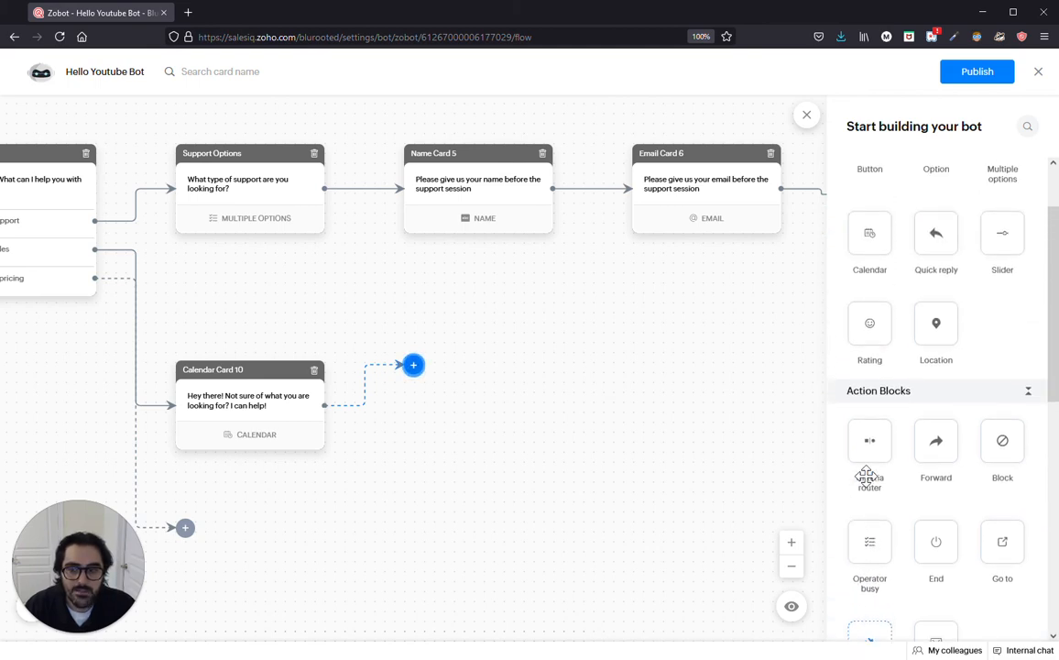